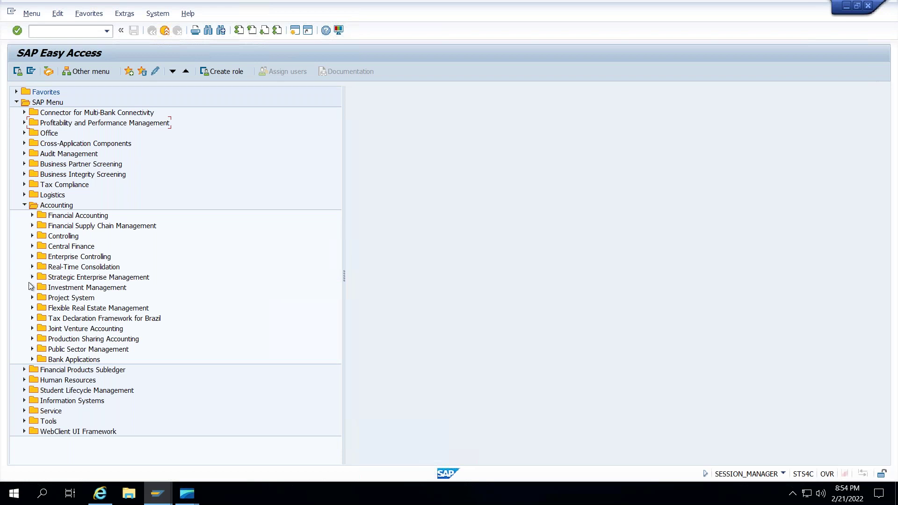
Expand Investment Management > Programs > Master Data to list the structure and definition transactions
click(27, 285)
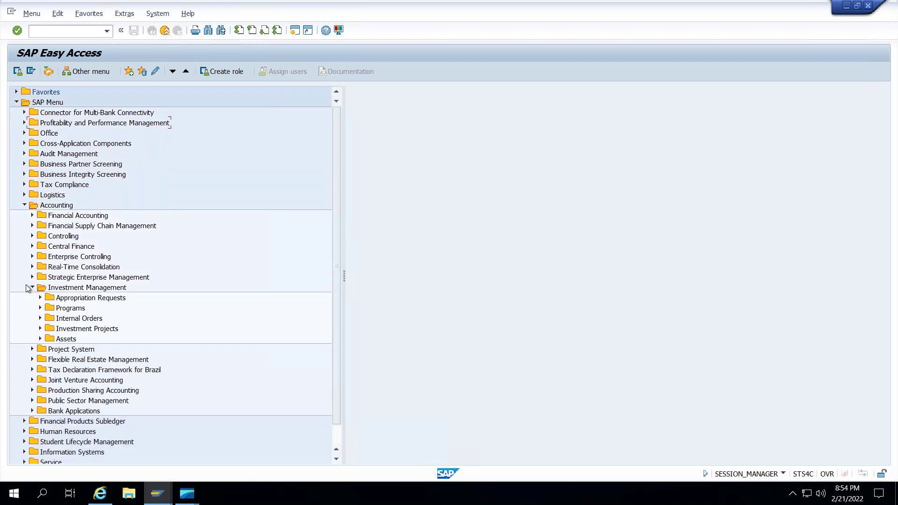
click(40, 308)
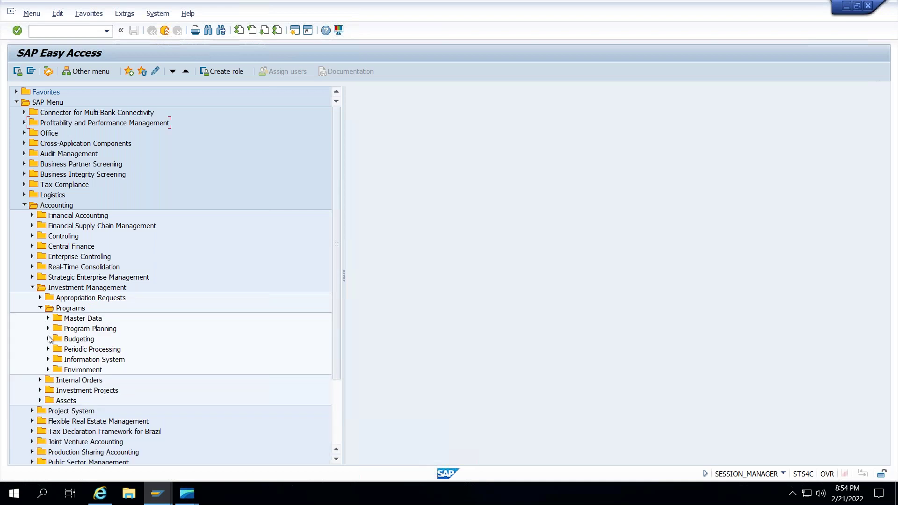
click(48, 318)
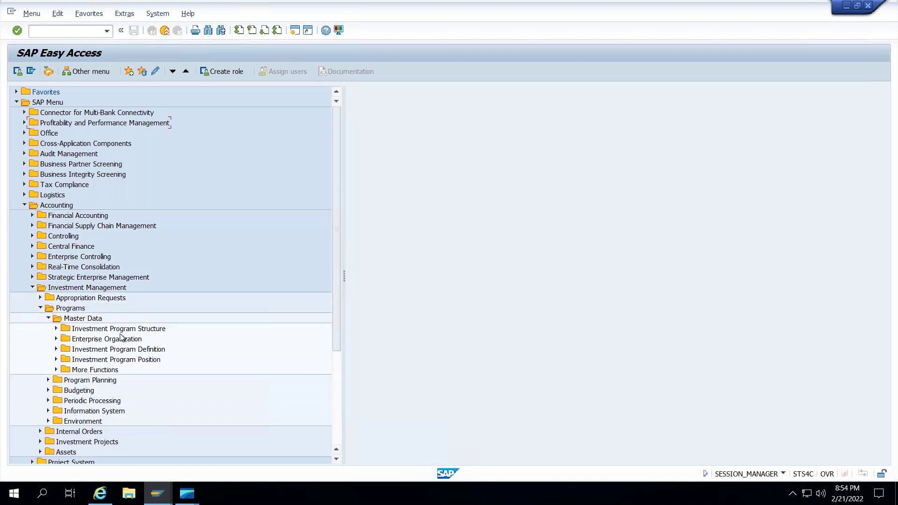
click(55, 329)
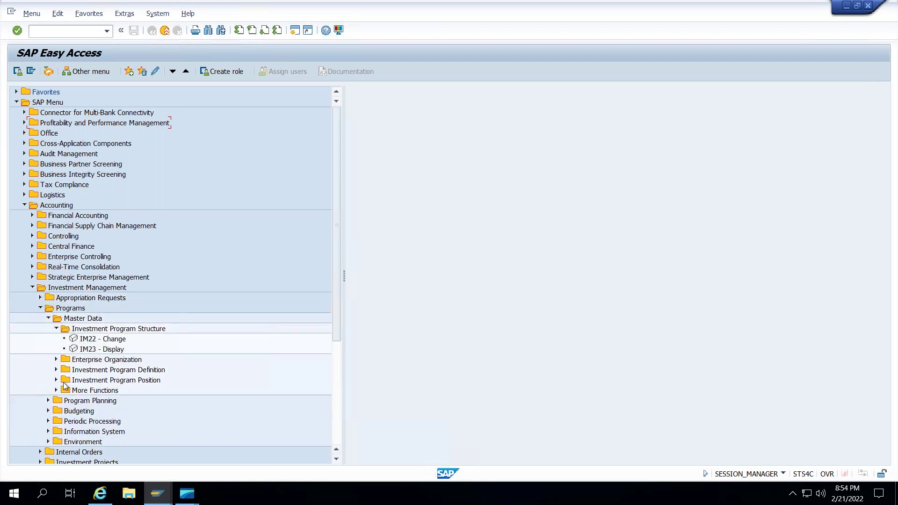
click(56, 370)
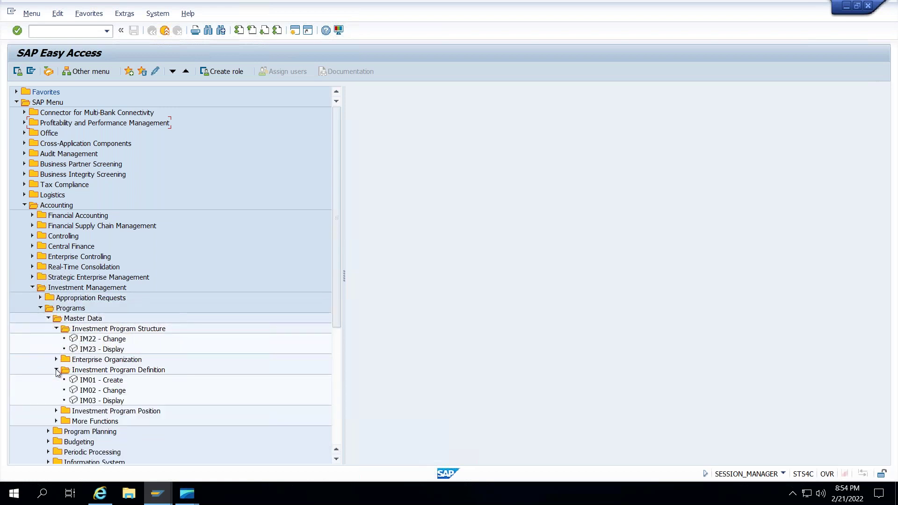
Display program ABB_0002 for approval year 2022 in IM02, then return to the menu
double_click(89, 391)
click(111, 122)
click(102, 127)
click(103, 130)
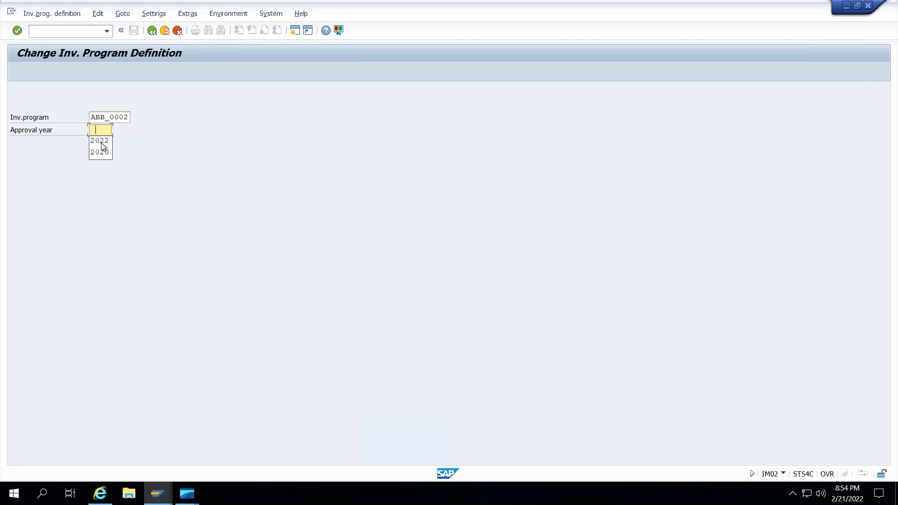
key(Return)
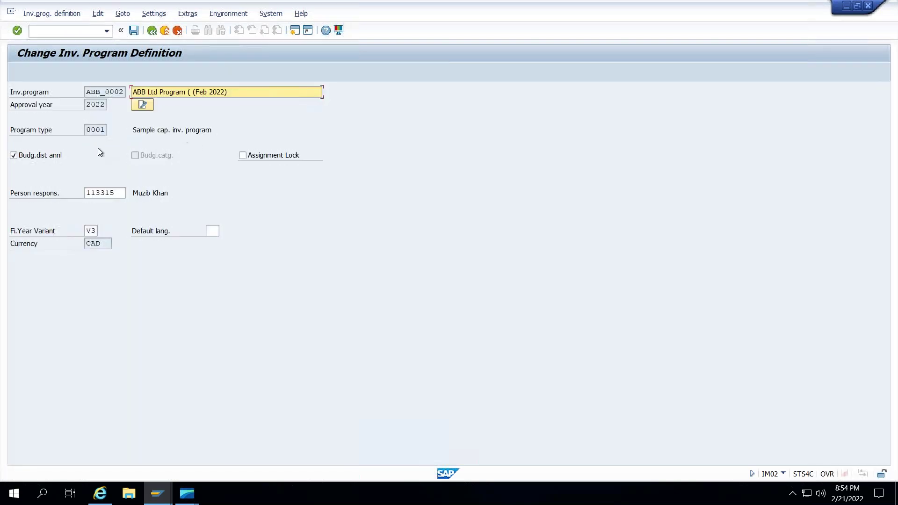
key(F3)
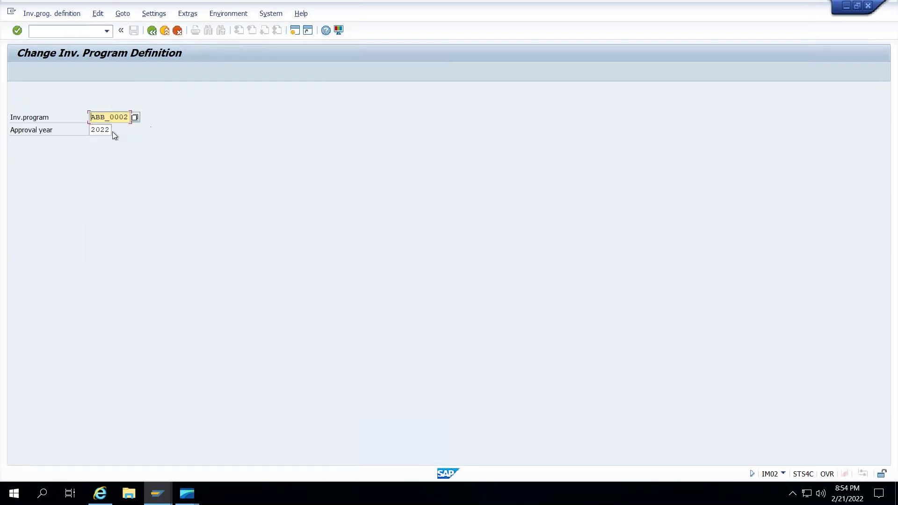
key(F3)
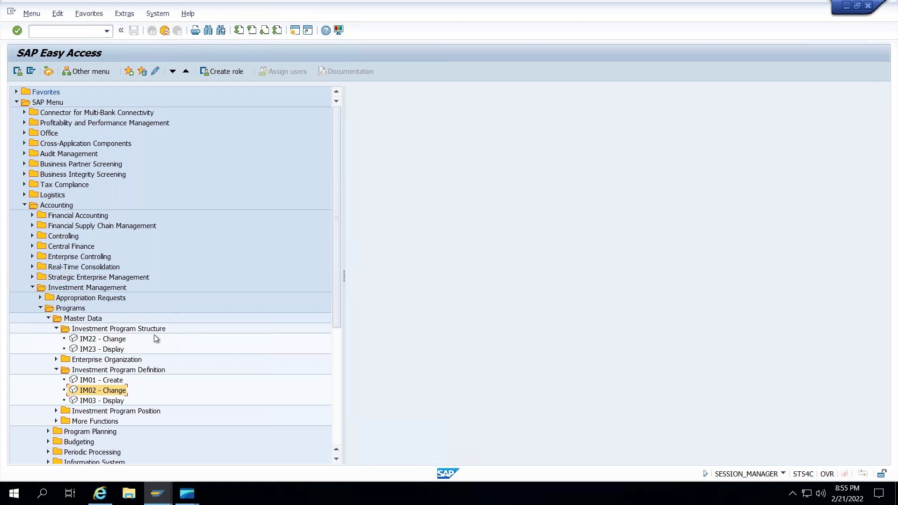
In IM22, load ABB_0002/2022 and open STEP-UP under TRANSFORMER for changing
double_click(96, 340)
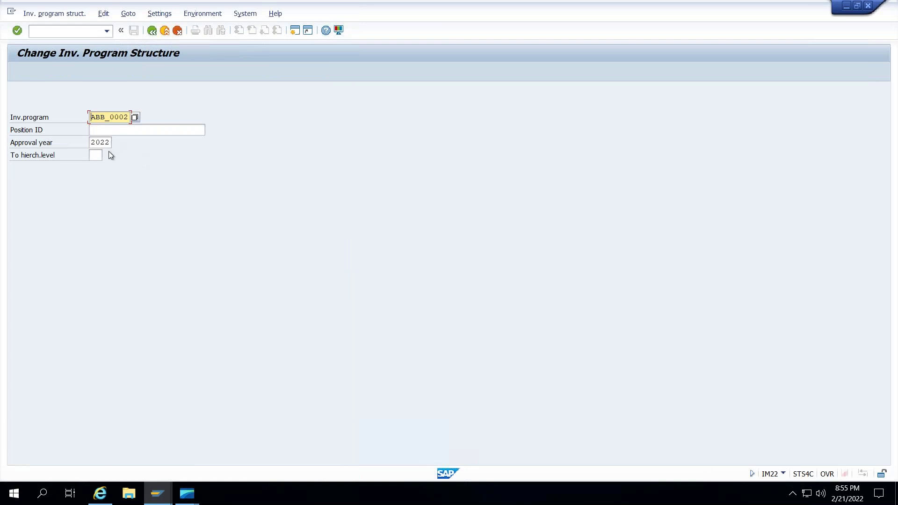
key(Return)
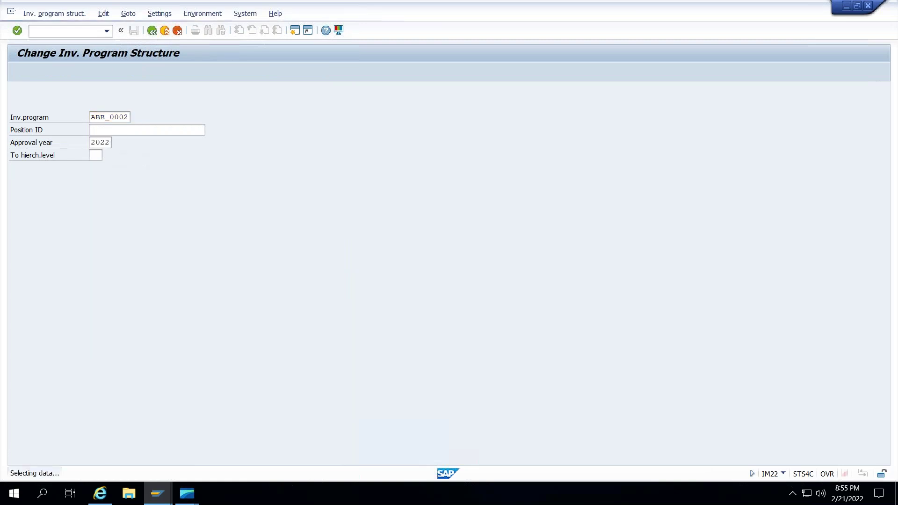
click(36, 127)
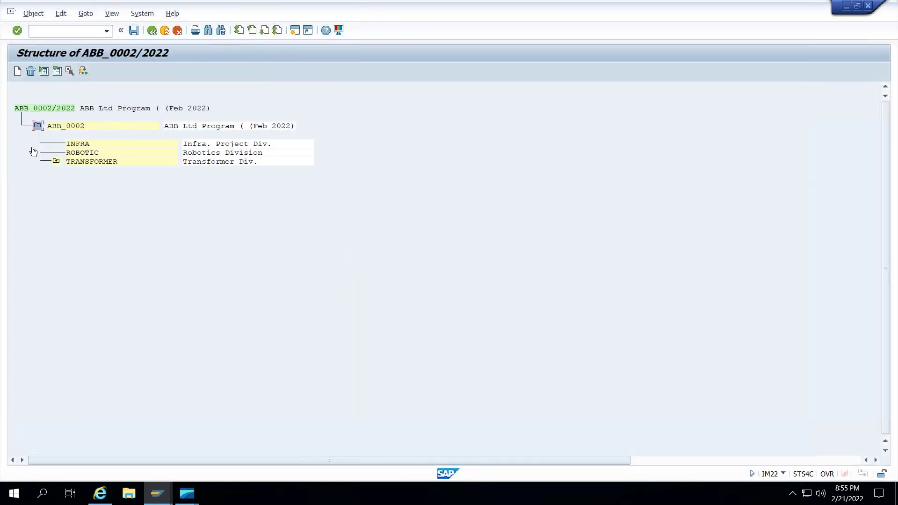
click(56, 162)
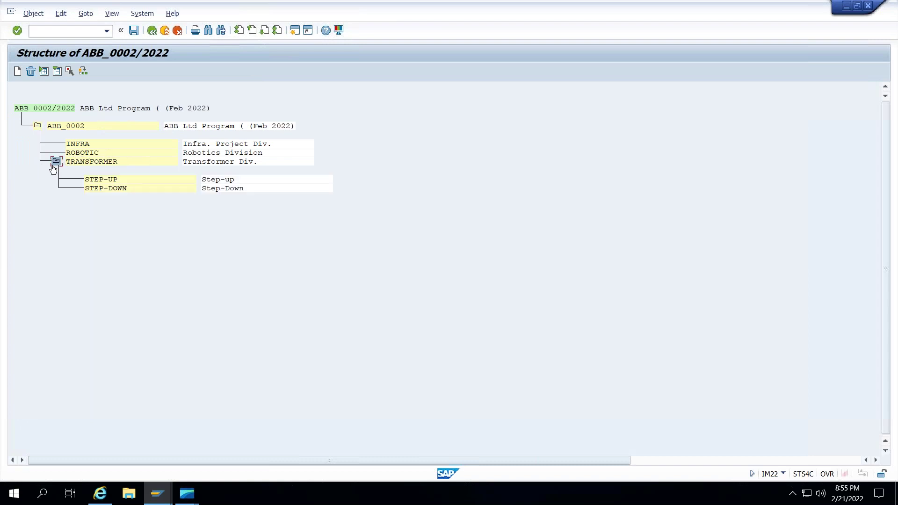
double_click(108, 183)
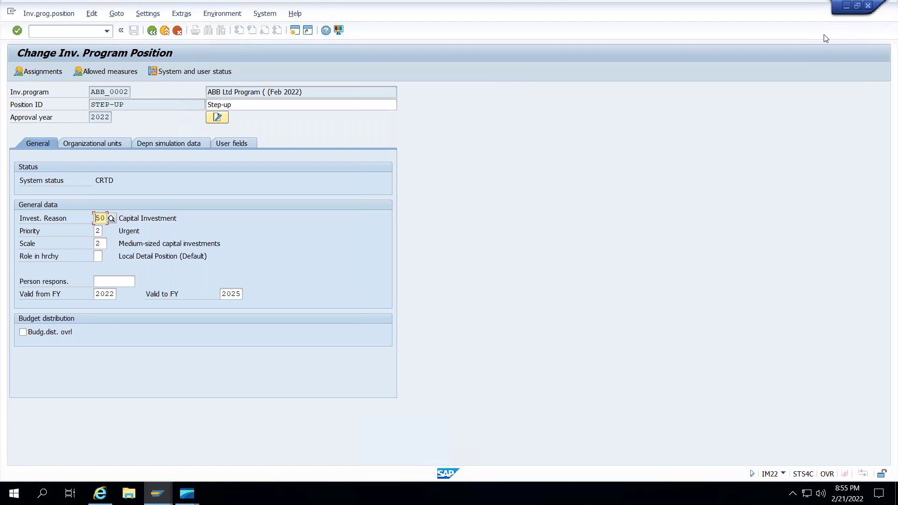
drag(37, 66, 51, 61)
drag(109, 62, 216, 45)
drag(162, 82, 223, 76)
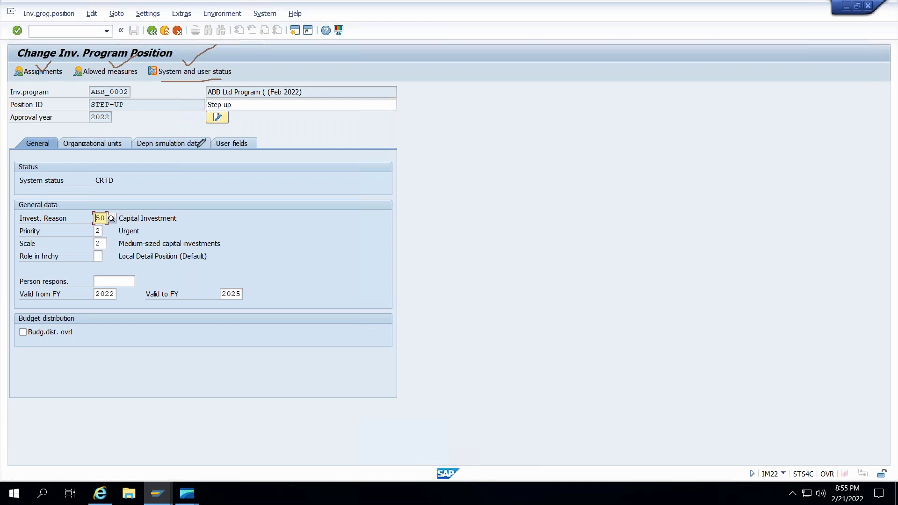
mouse_move(127, 167)
mouse_down()
mouse_move(92, 174)
mouse_move(134, 190)
mouse_move(129, 162)
mouse_up()
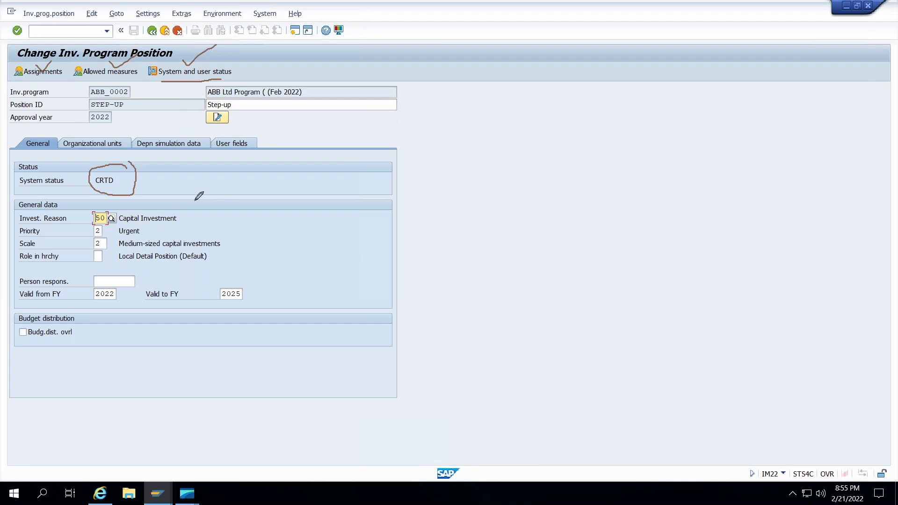
drag(127, 165, 148, 158)
drag(225, 65, 259, 55)
Review STEP-UP's WBS element assignments, then show its allowed measures: orders, WBS elements, appropriation requests
click(51, 73)
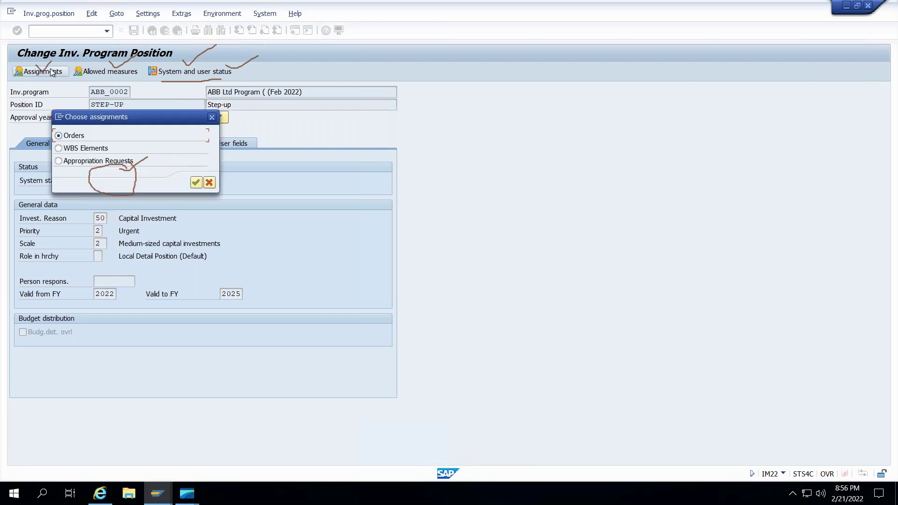
drag(73, 121, 352, 148)
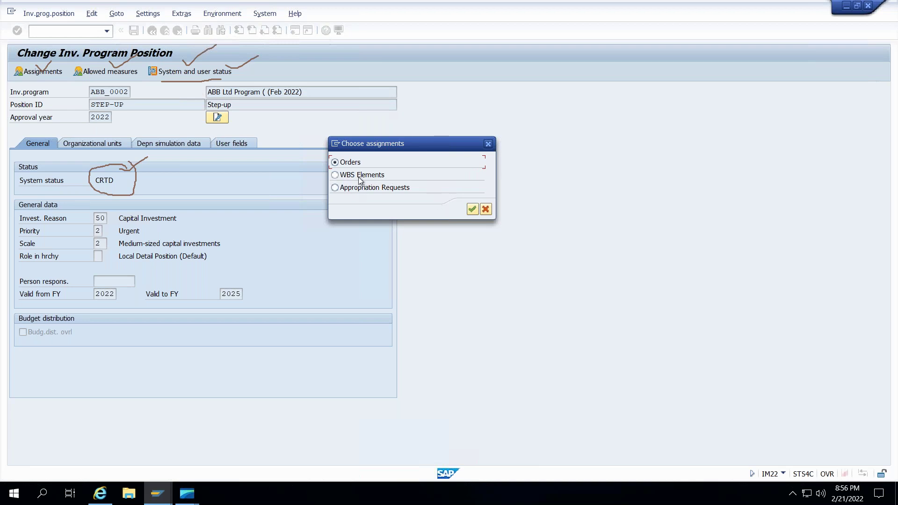
click(472, 209)
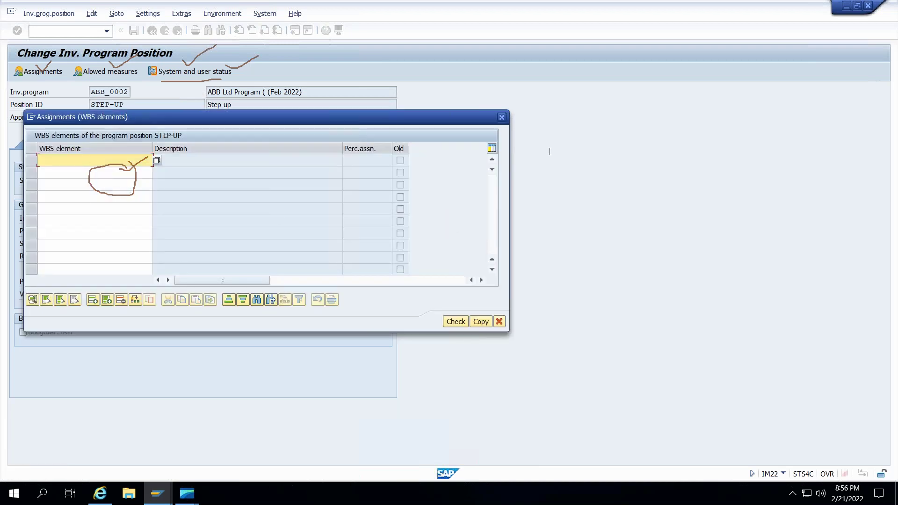
click(501, 117)
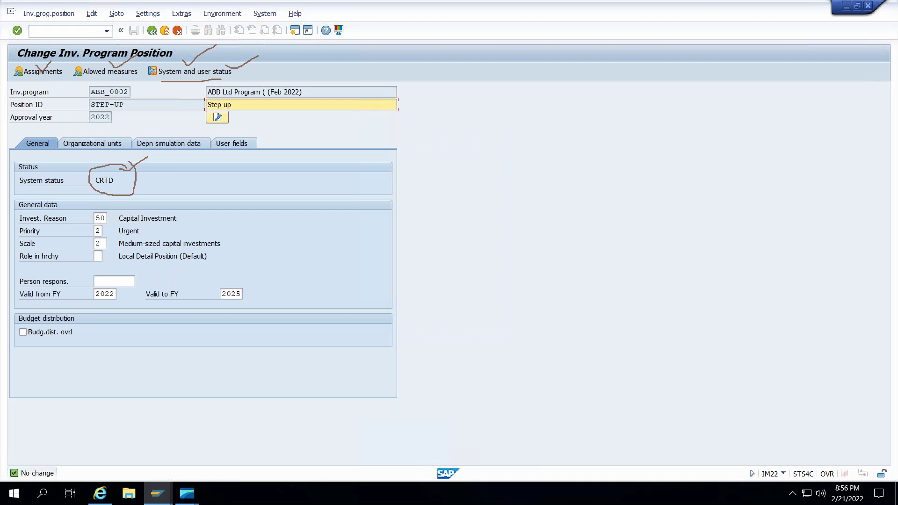
click(127, 73)
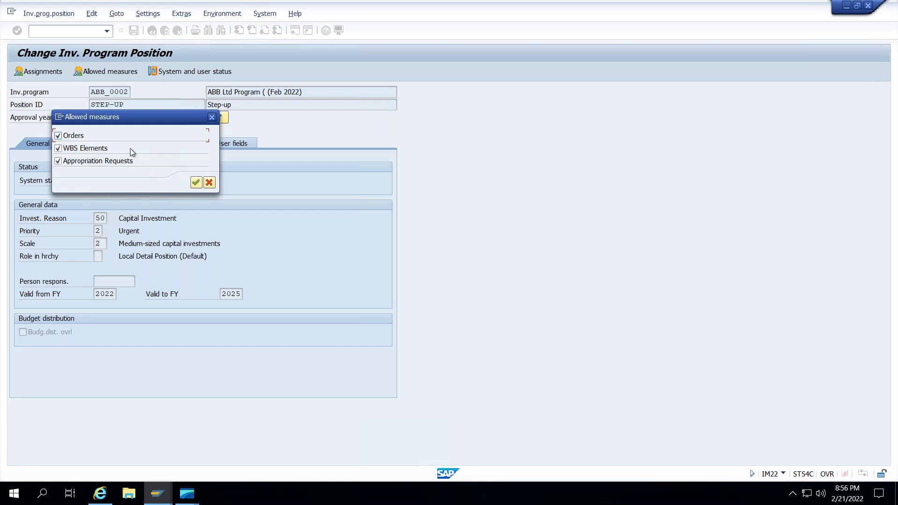
Untick a measure type in STEP-UP's allowed measures and check the WBS element assignments
click(215, 118)
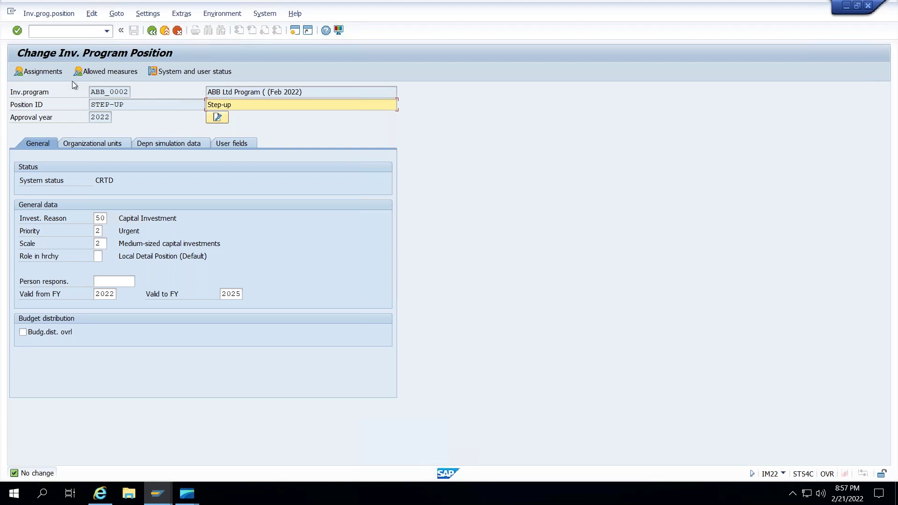
click(107, 71)
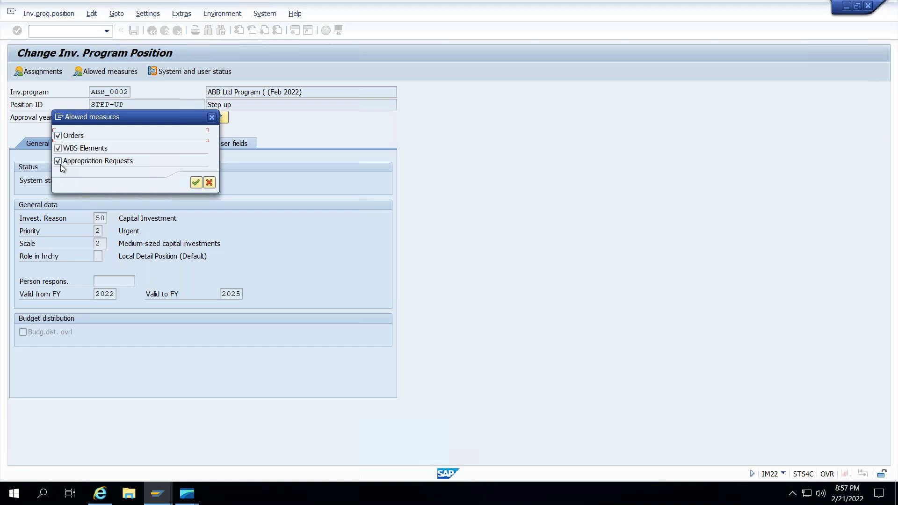
click(73, 137)
click(196, 183)
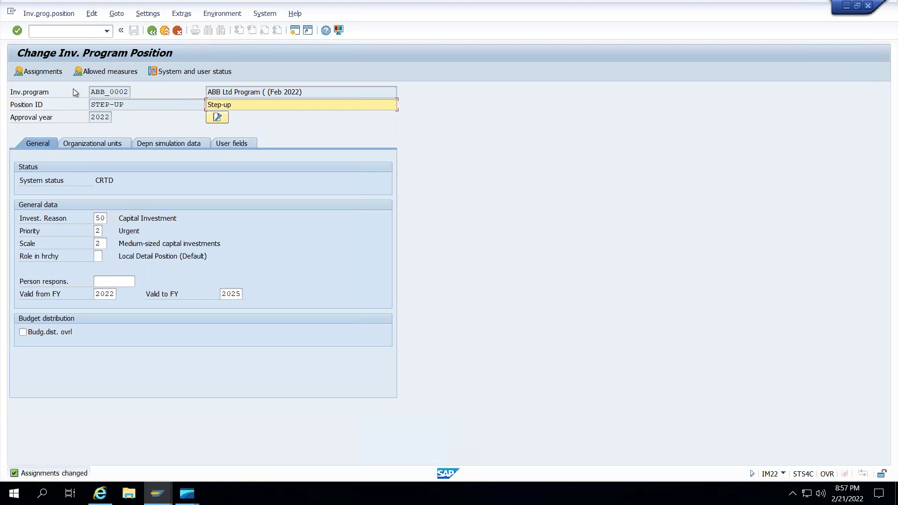
click(45, 73)
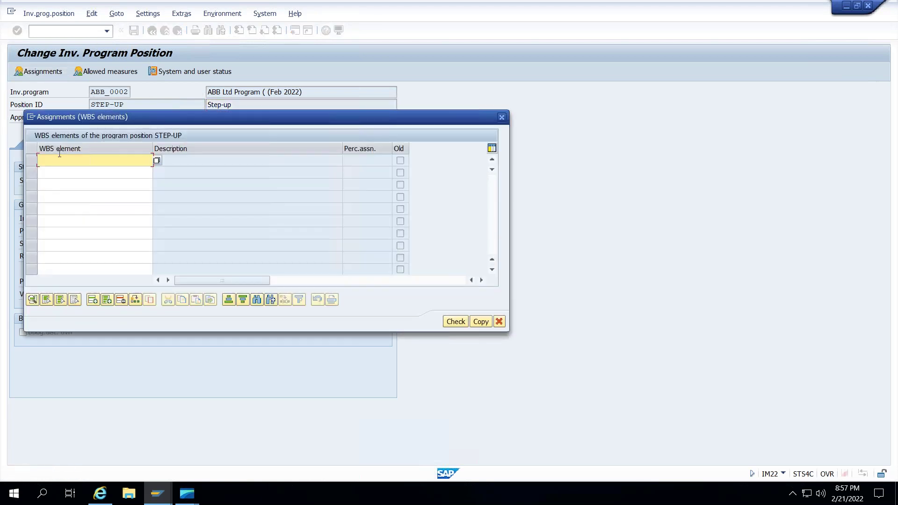
click(505, 117)
Limit STEP-UP's allowed measures to orders and WBS elements only, then view assignment choices
click(109, 71)
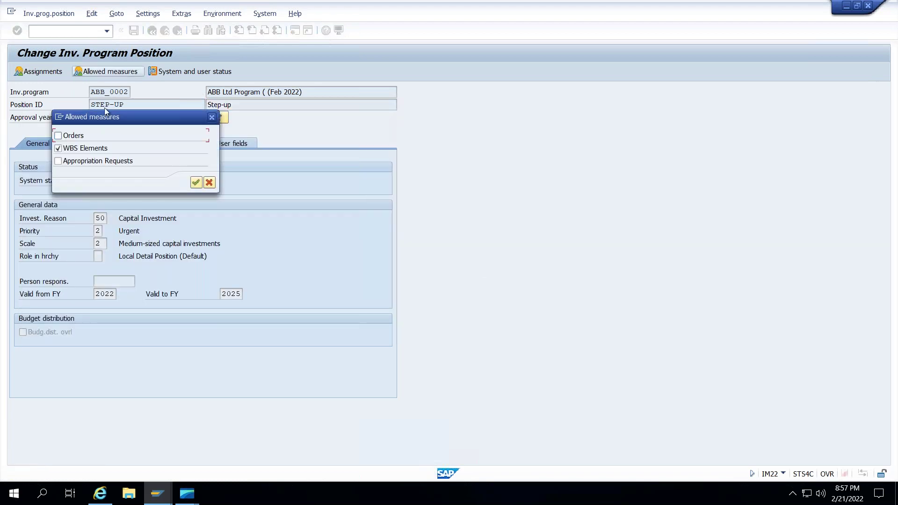
click(58, 136)
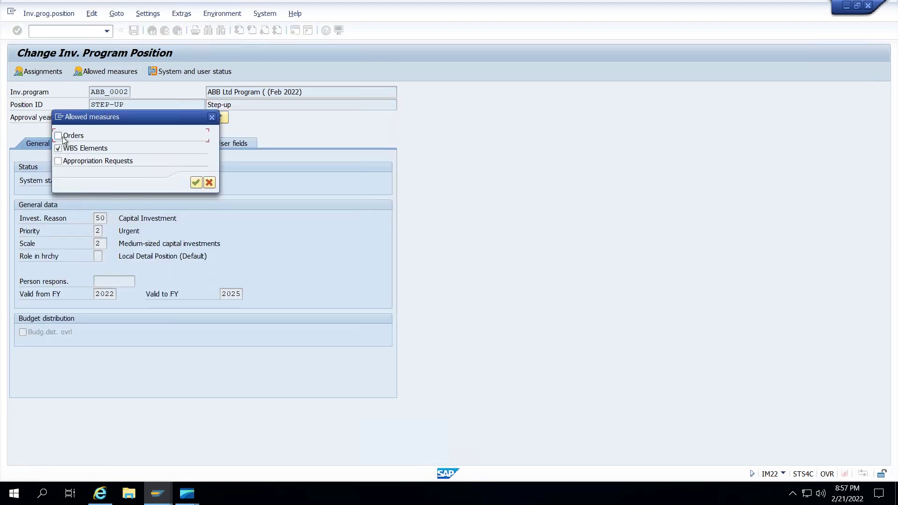
click(196, 182)
click(35, 73)
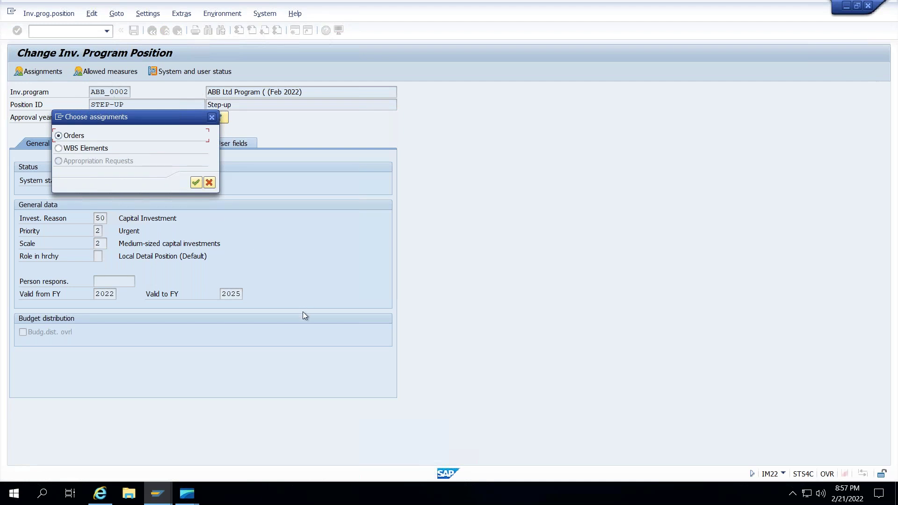
Dismiss the assignment choice and view STEP-UP's organizational units and depreciation simulation data
click(196, 182)
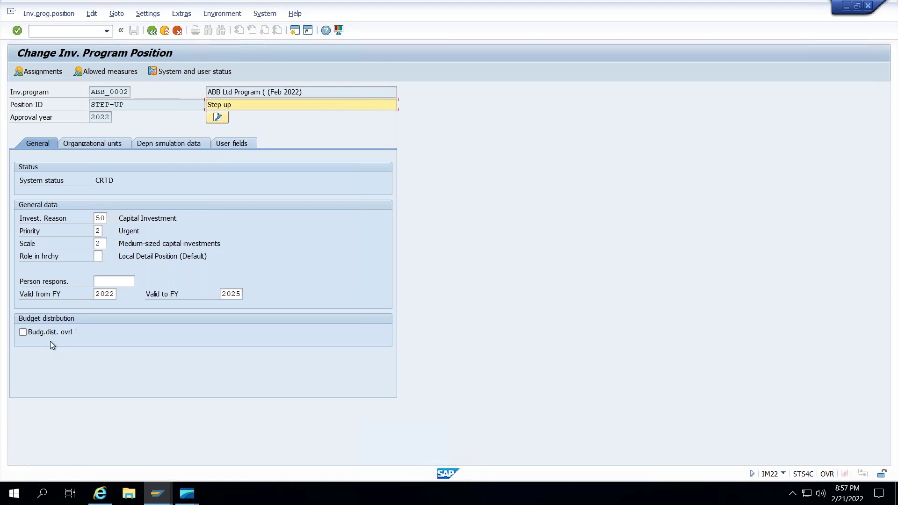
click(98, 144)
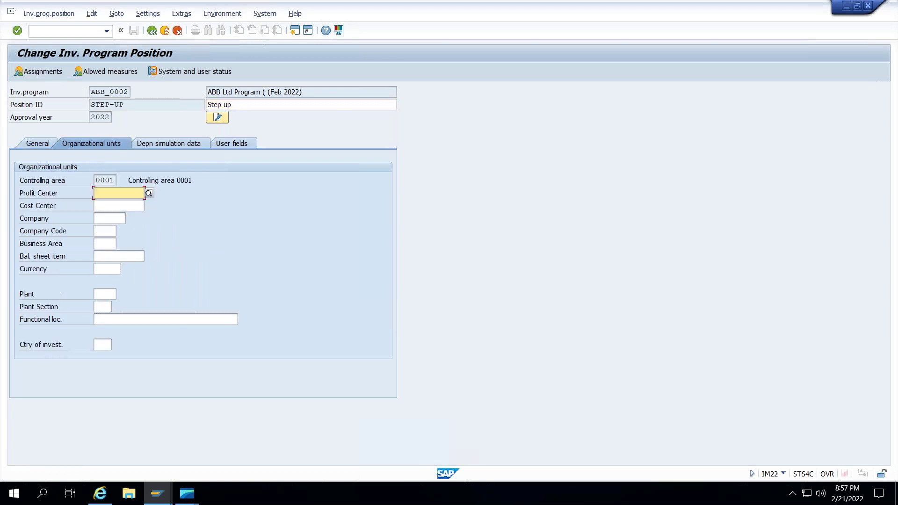
click(173, 143)
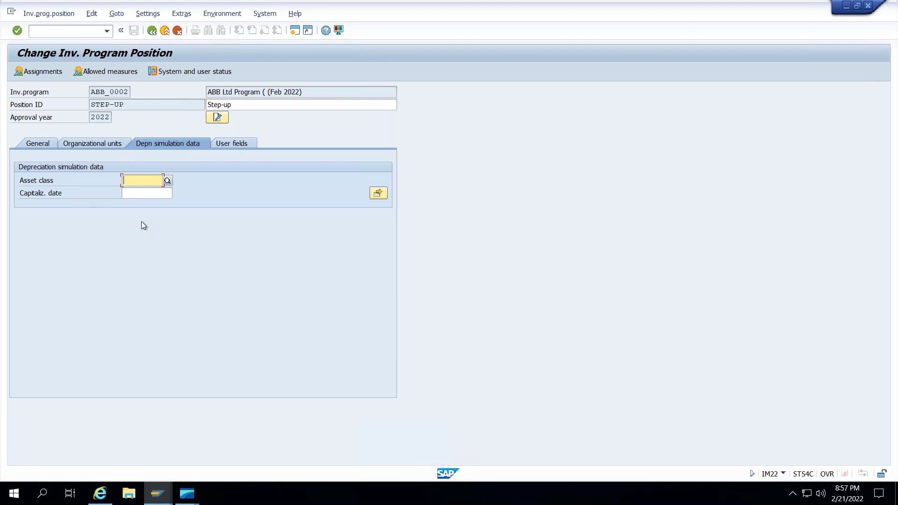
click(152, 31)
Save the program structure, exit to SAP Easy Access, and switch to the PowerPoint slides
click(134, 31)
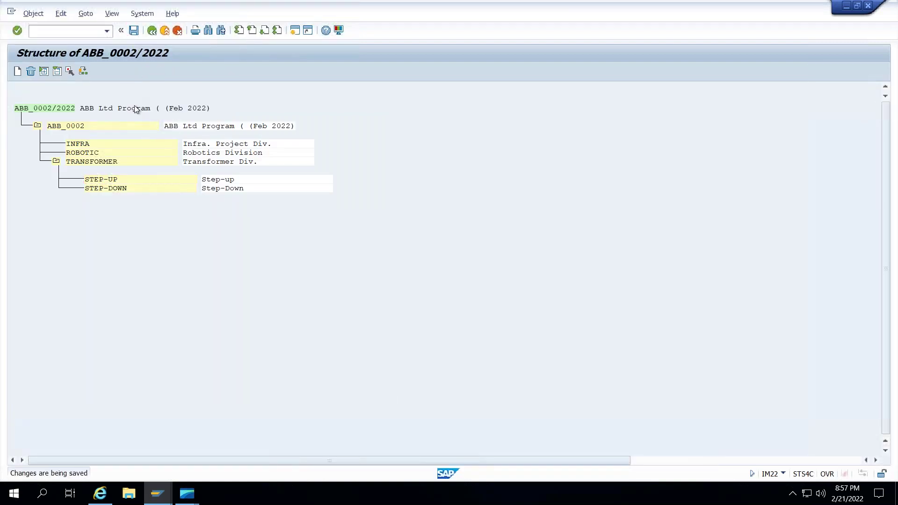
click(163, 31)
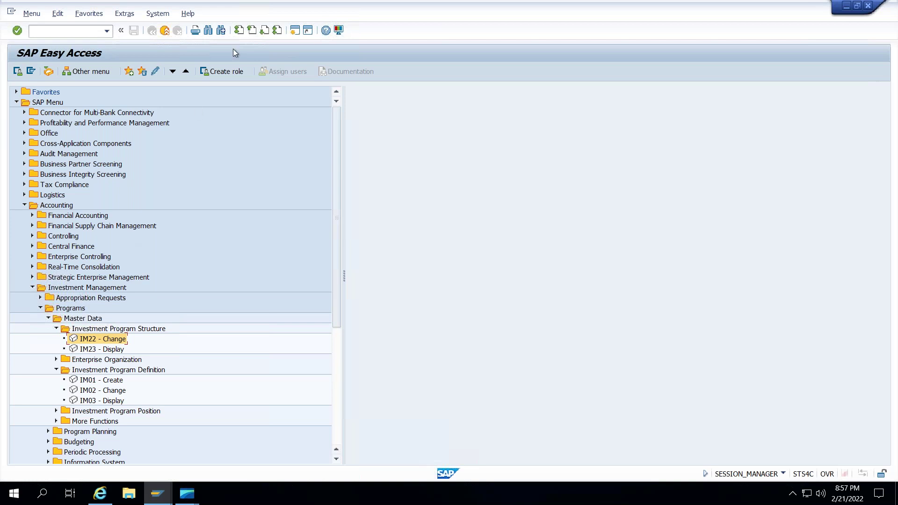
mouse_move(301, 4)
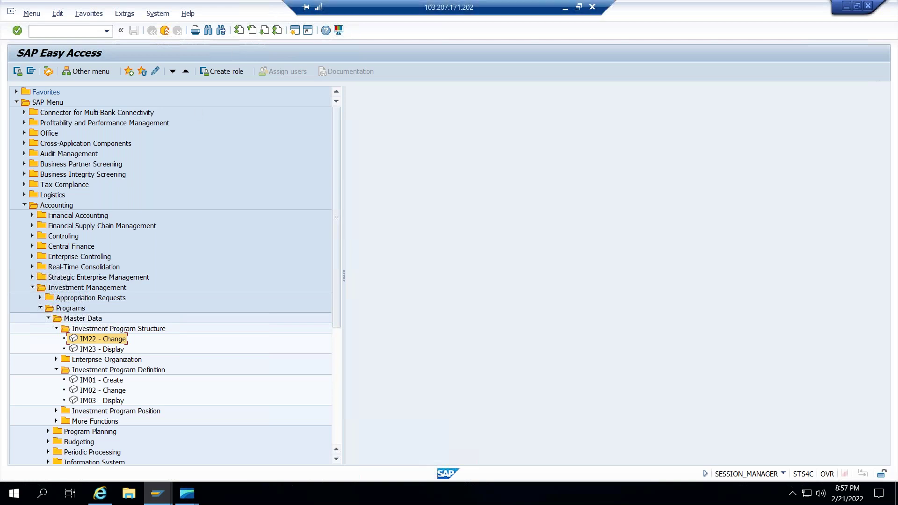
click(579, 7)
click(538, 493)
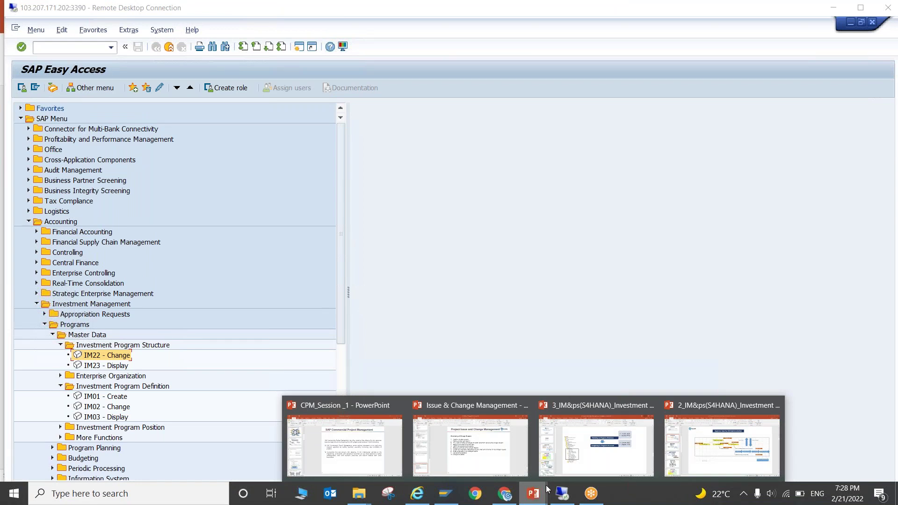
click(634, 444)
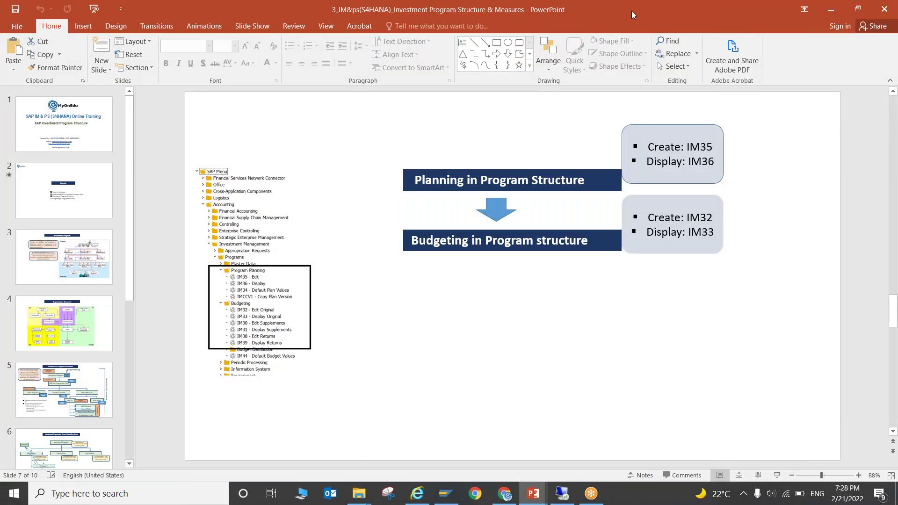
key(alt+Tab)
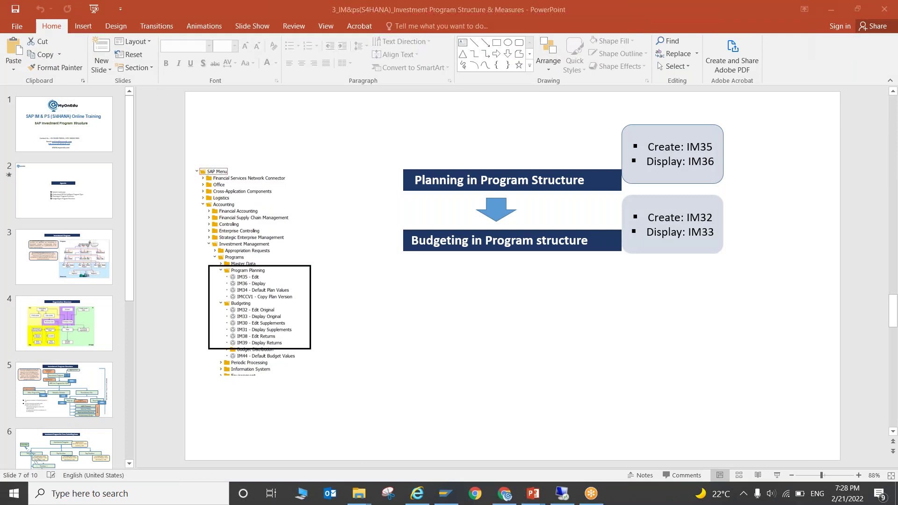
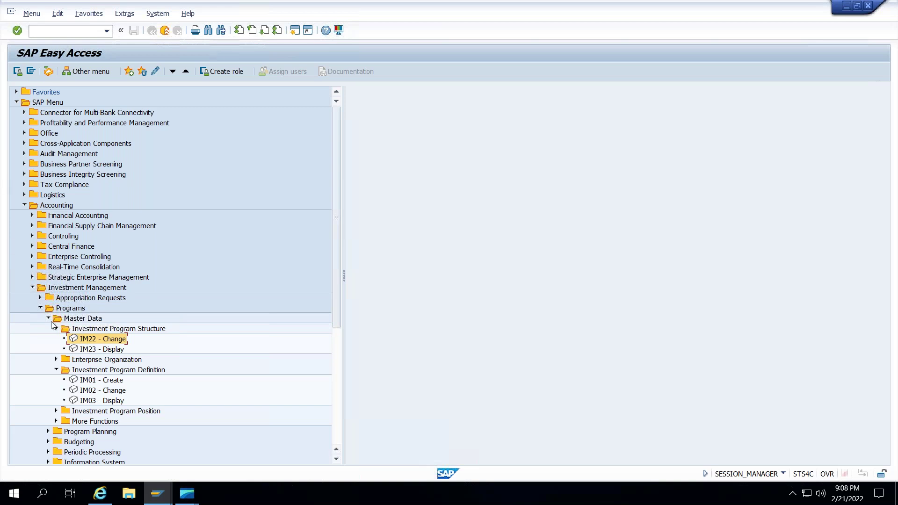
Collapse the Master Data branches, expand Program Planning and launch IM35 to edit program planning
click(40, 308)
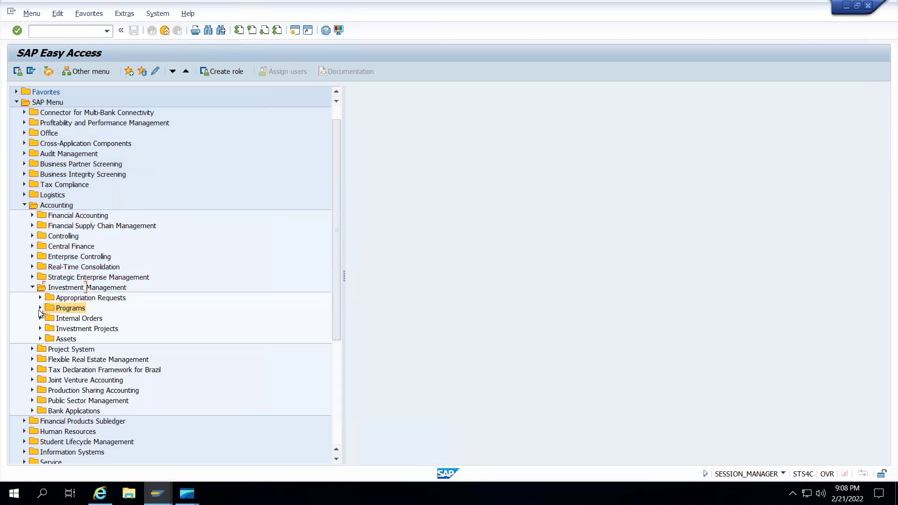
click(40, 308)
click(56, 309)
click(56, 328)
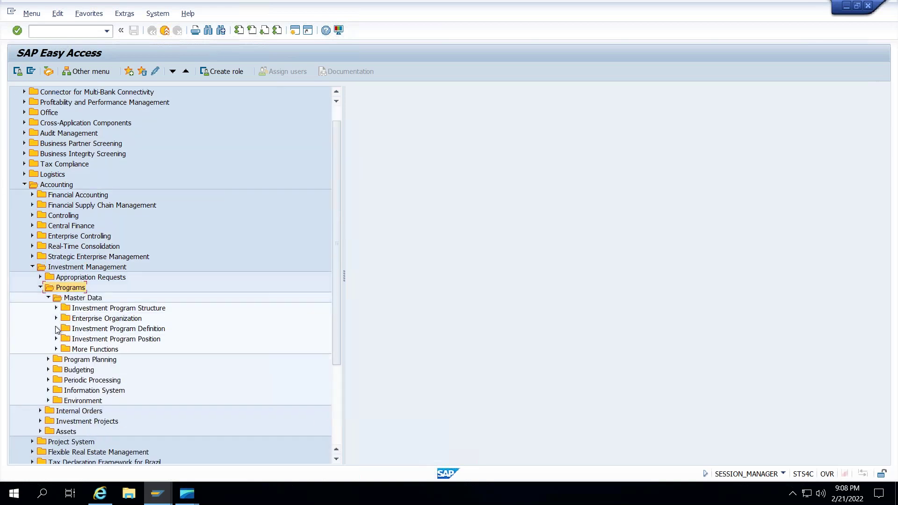
click(48, 297)
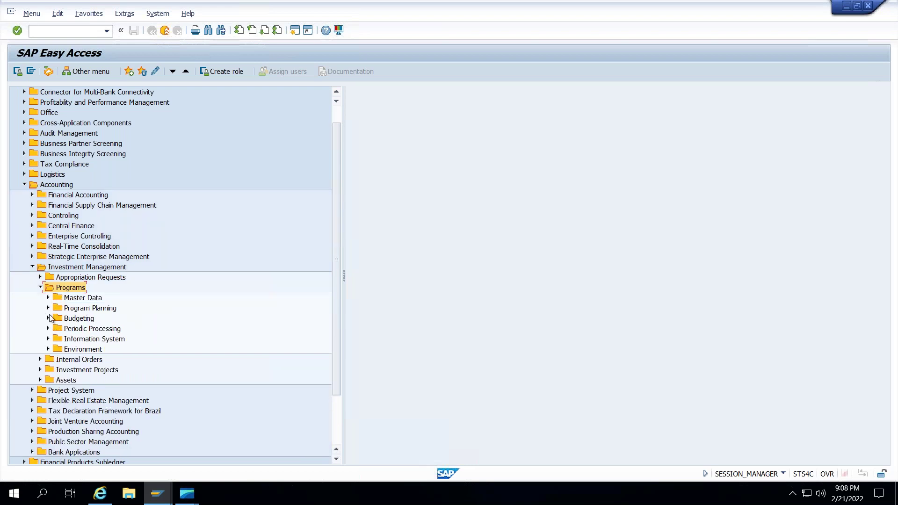
click(49, 308)
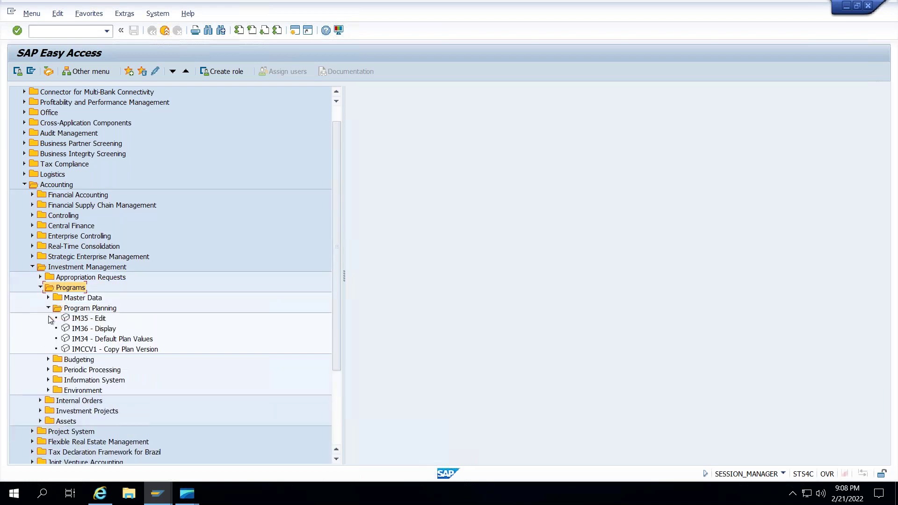
double_click(93, 320)
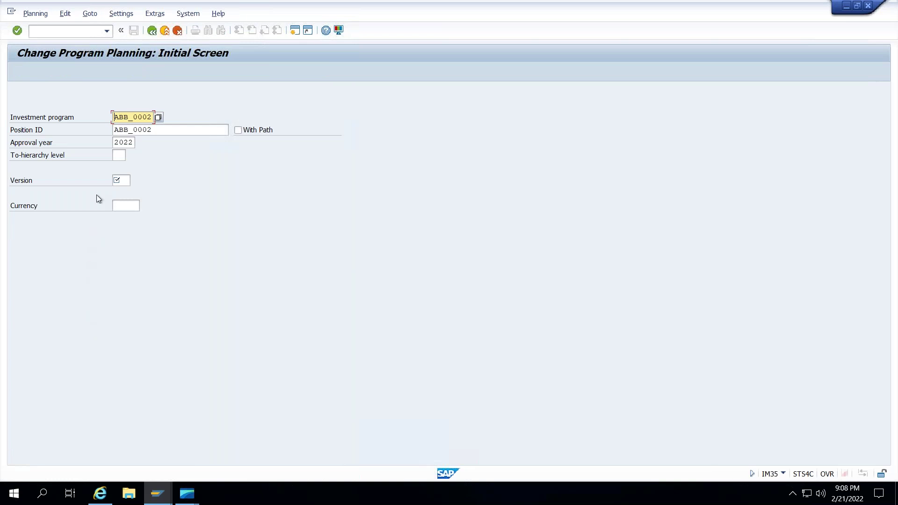
Check the ABB_0002 program, position and 2022 approval year, and pick plan version 1 from the list
click(133, 117)
click(134, 130)
click(131, 141)
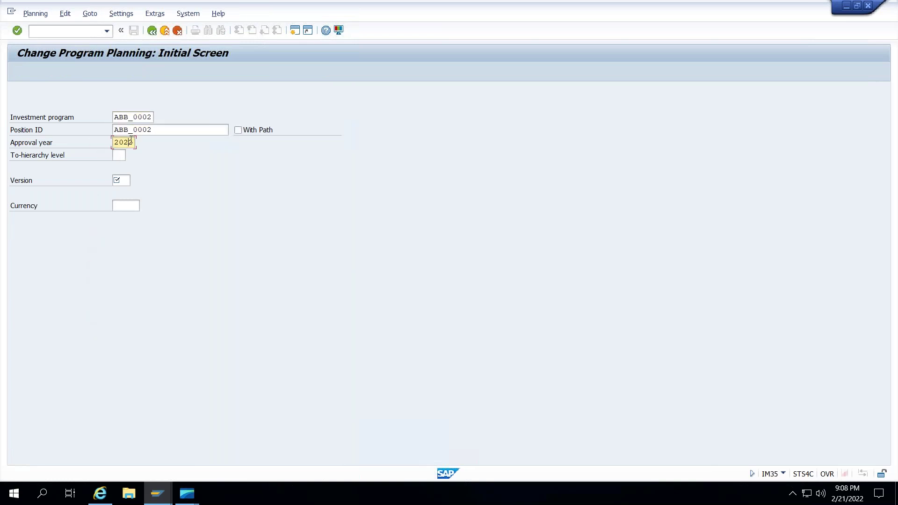
click(127, 183)
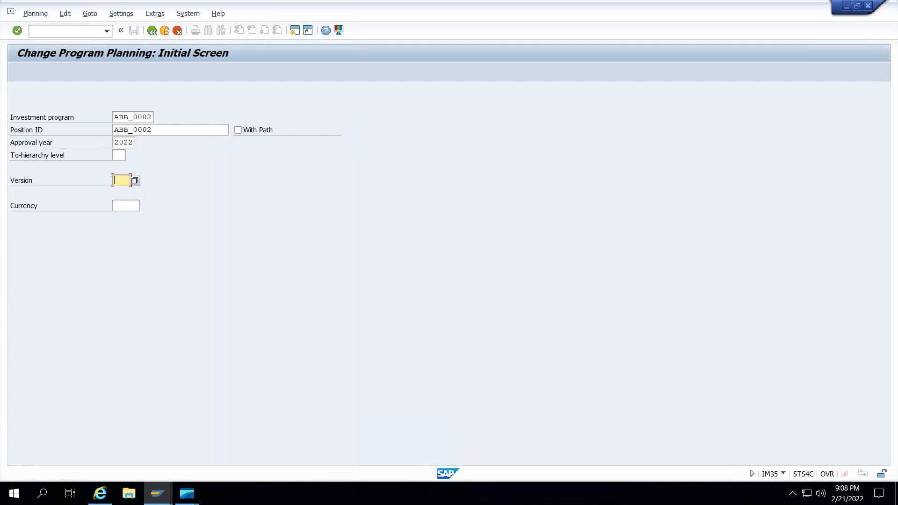
click(135, 180)
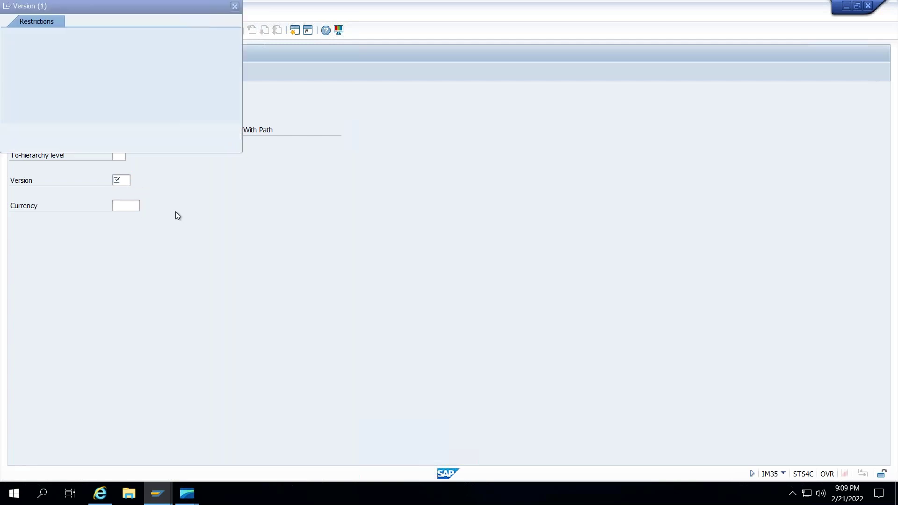
click(202, 135)
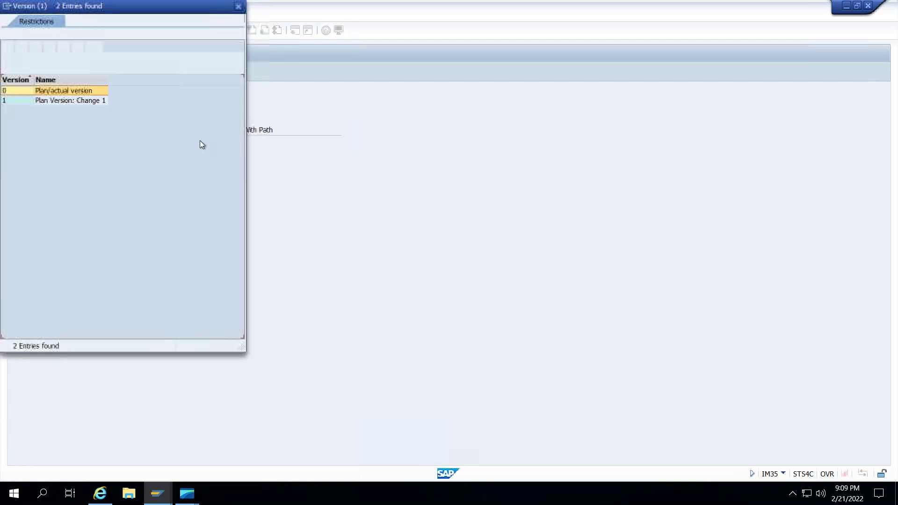
drag(100, 13, 307, 112)
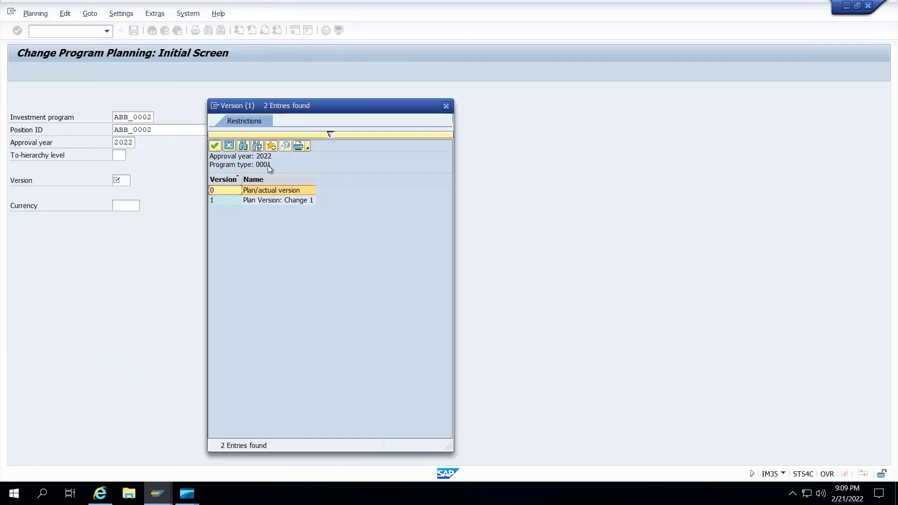
click(224, 200)
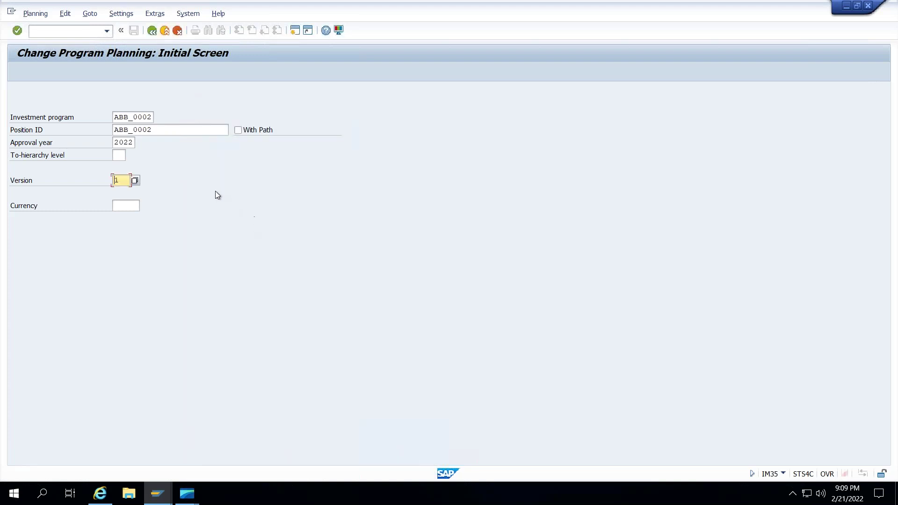
Change the plan version to 0 and open the item overview for ABB_0002/2022
click(137, 181)
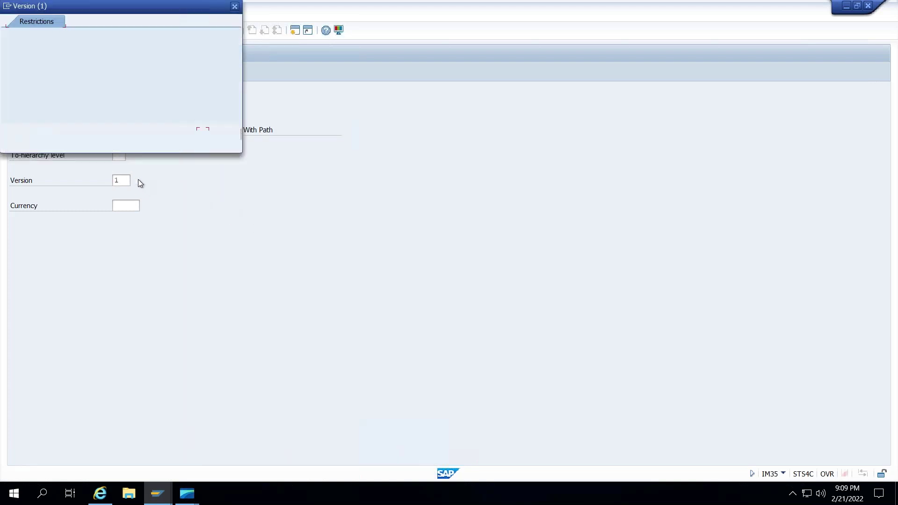
click(202, 135)
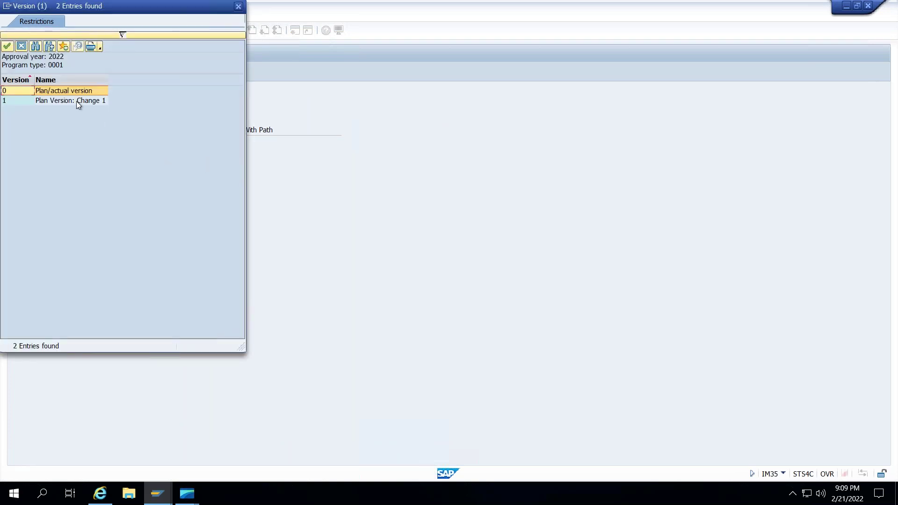
click(71, 90)
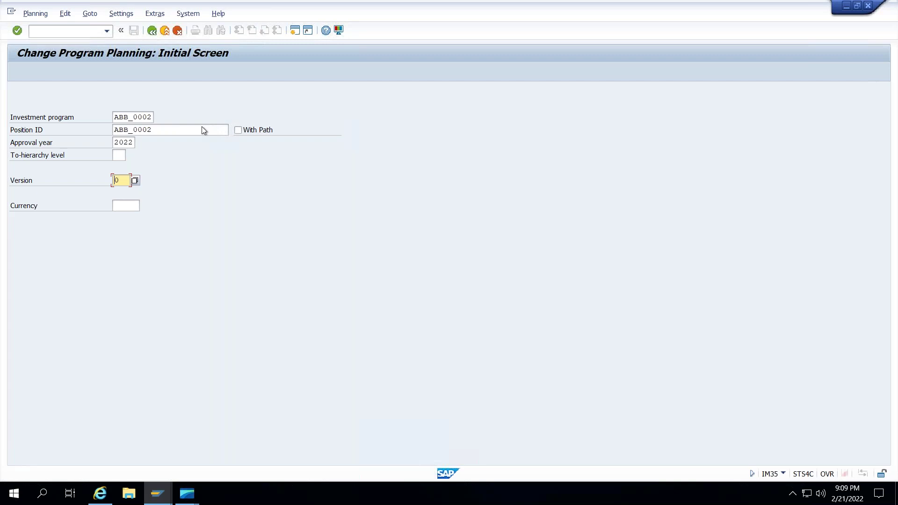
key(Return)
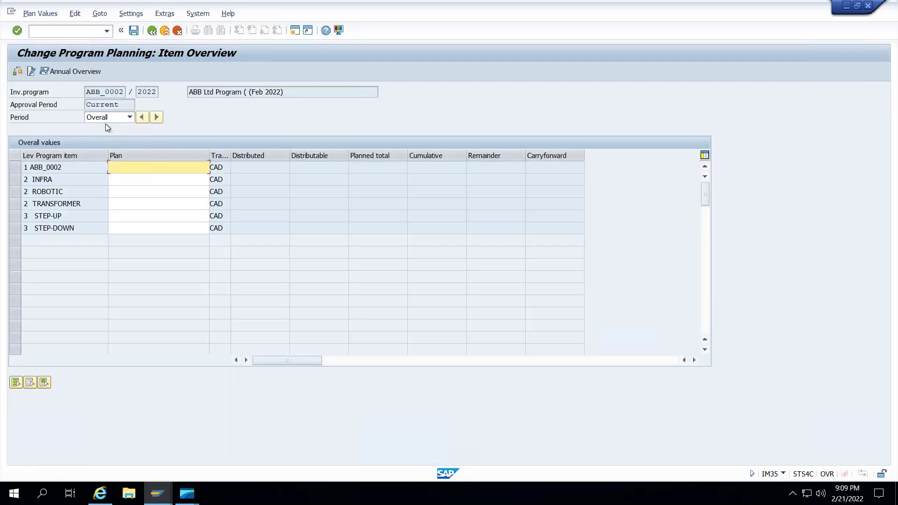
Review the Overall period plan amounts, then switch the planning table to the 2022 annual values
click(109, 120)
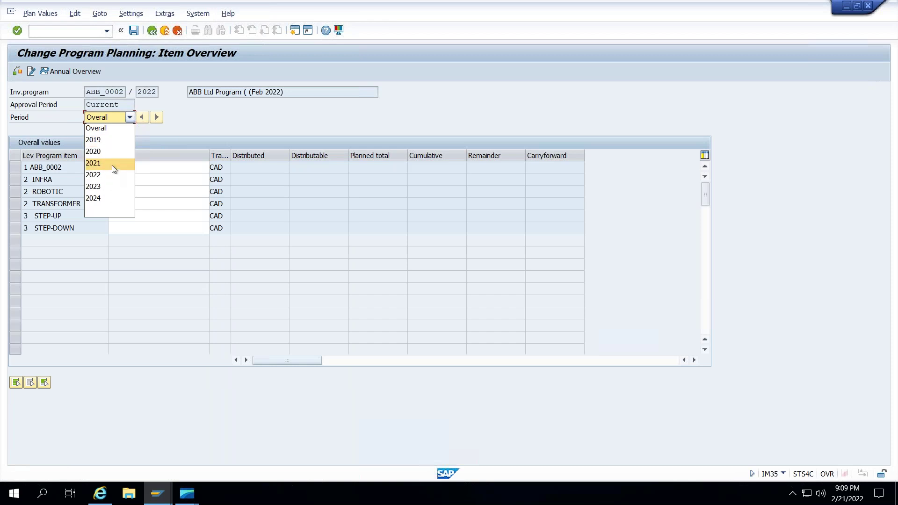
click(221, 109)
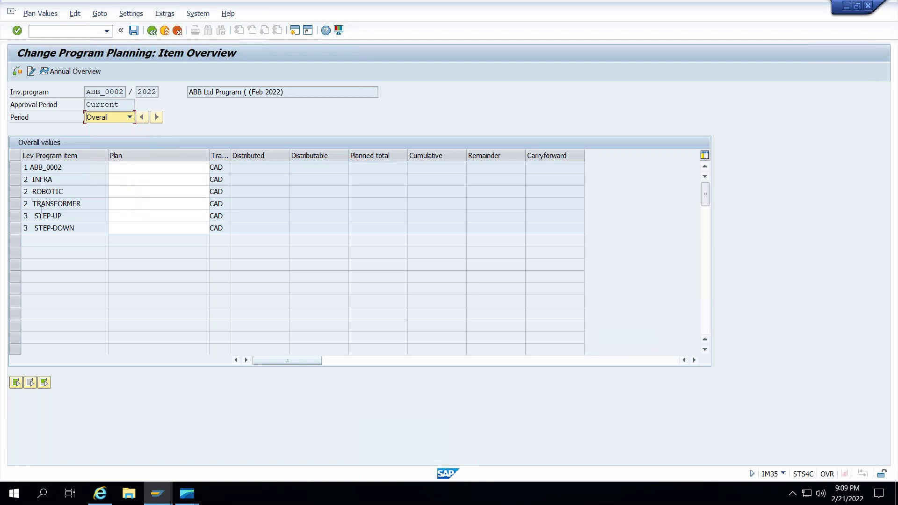
click(117, 225)
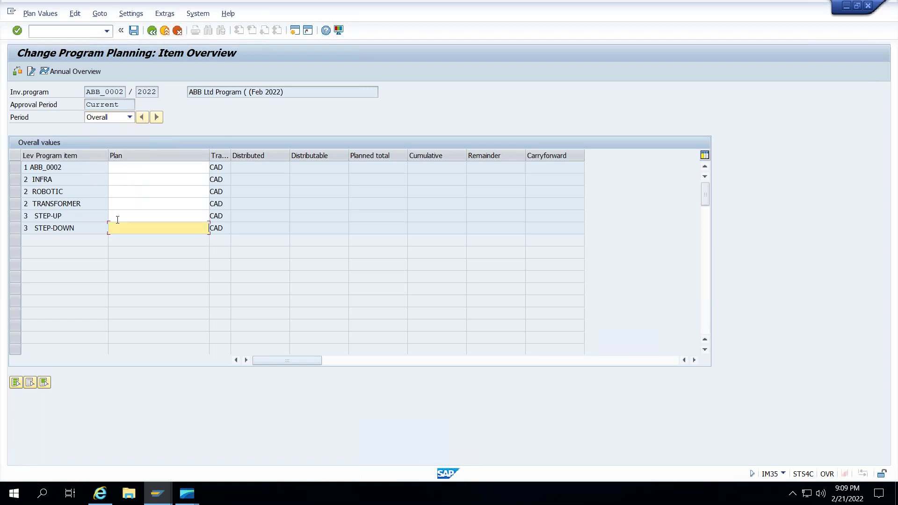
click(117, 194)
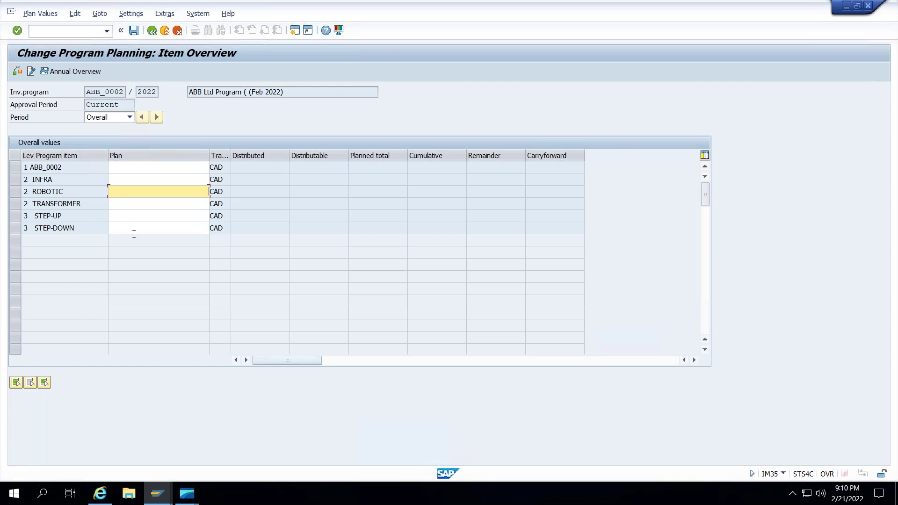
click(94, 119)
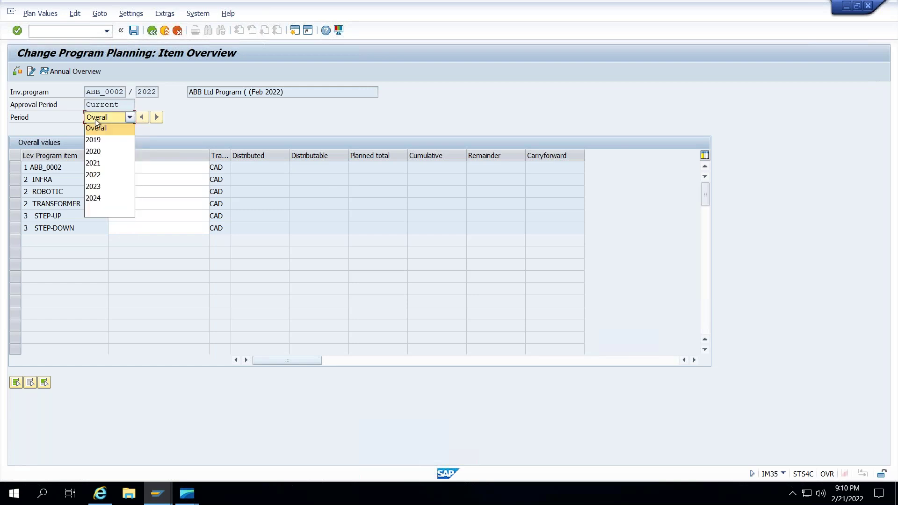
click(97, 179)
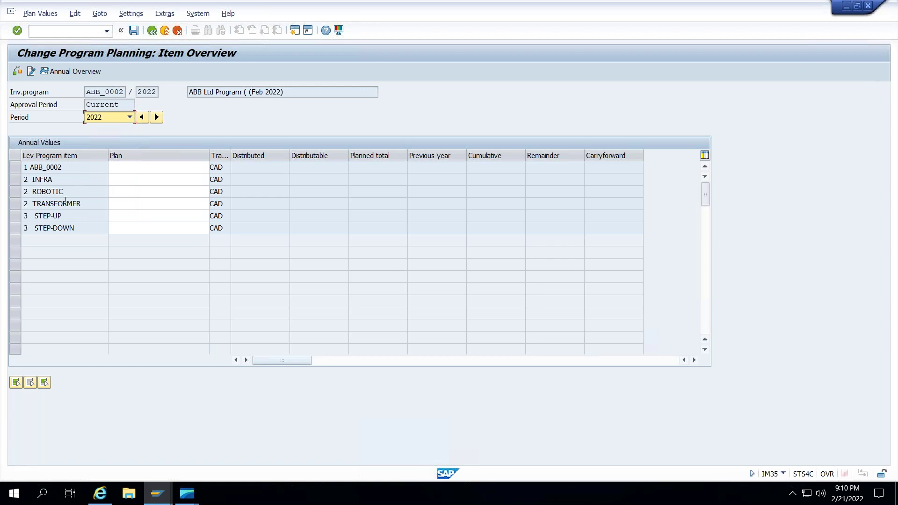
Enter 2022 plan amounts: 3.000 for STEP-UP, 4.000 for STEP-DOWN and 50.000 for ROBOTIC
click(116, 217)
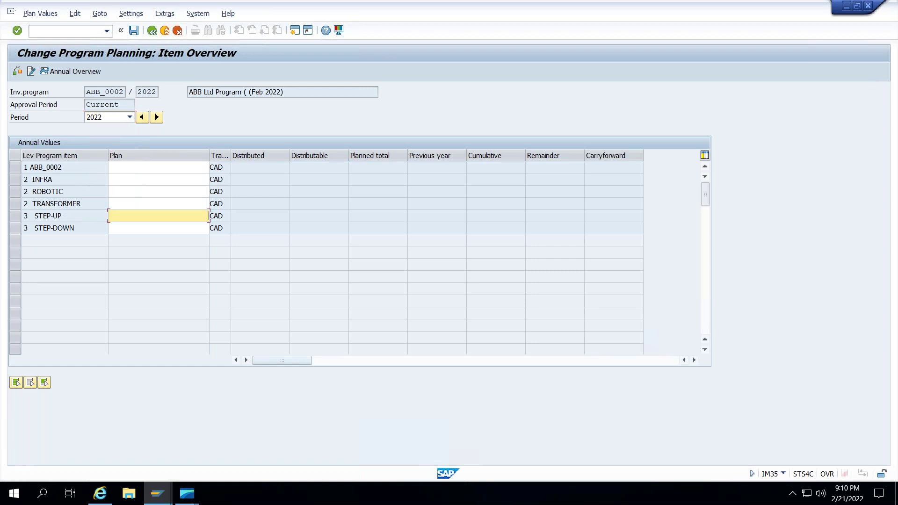
text(3000)
key(Return)
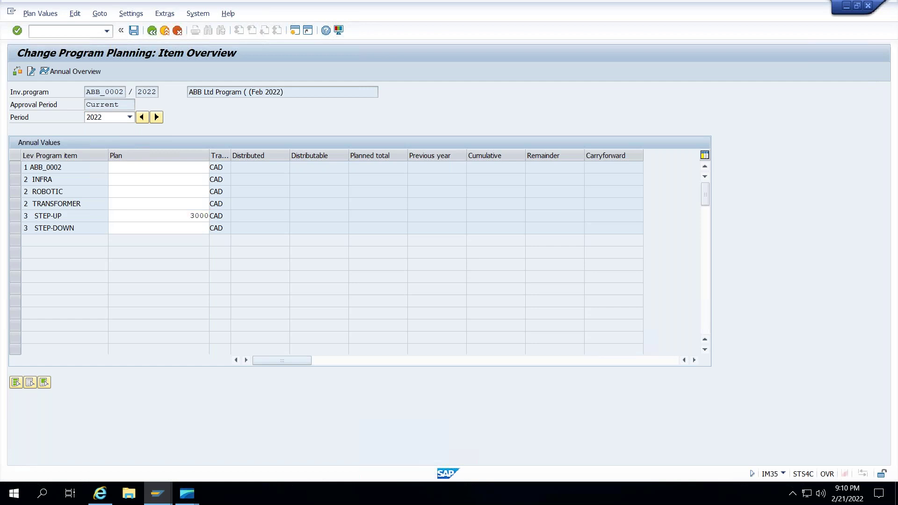
click(167, 227)
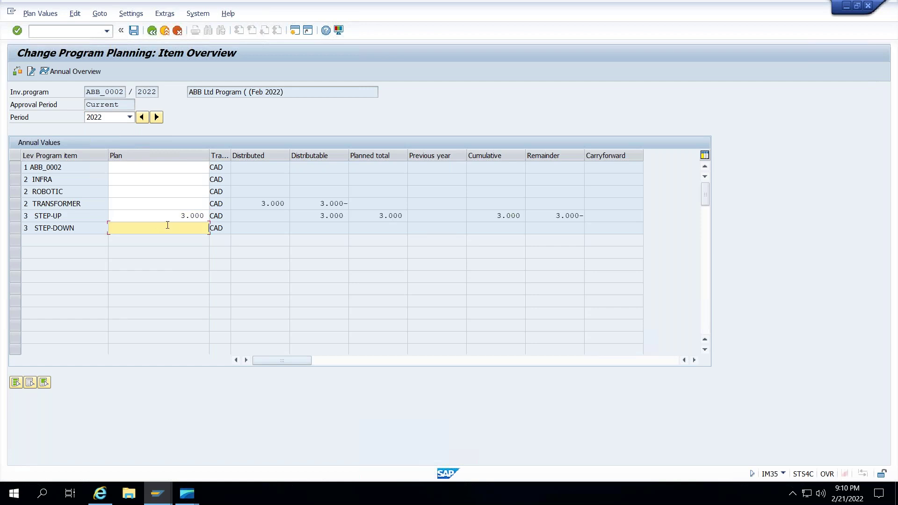
text(4.00)
text(0)
key(Return)
click(135, 192)
text(50.000)
key(Return)
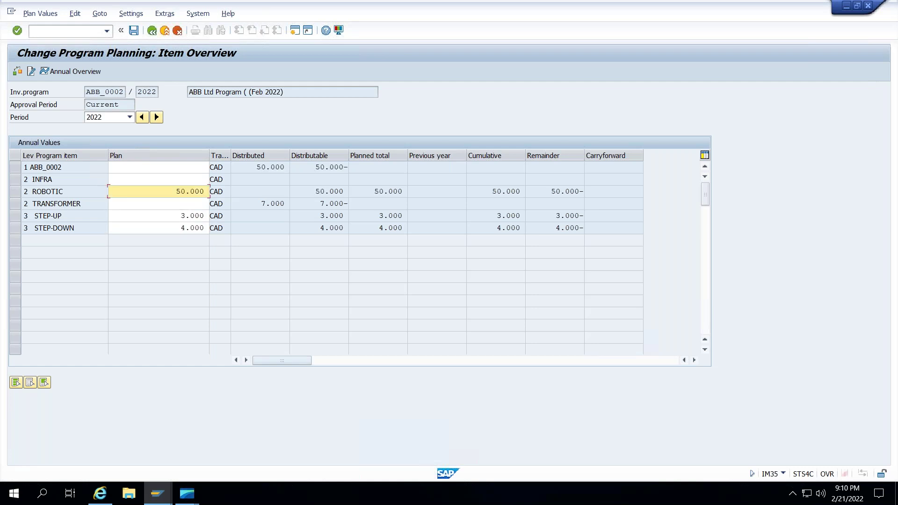
Select all item rows and total up the 2022 plan values
click(16, 382)
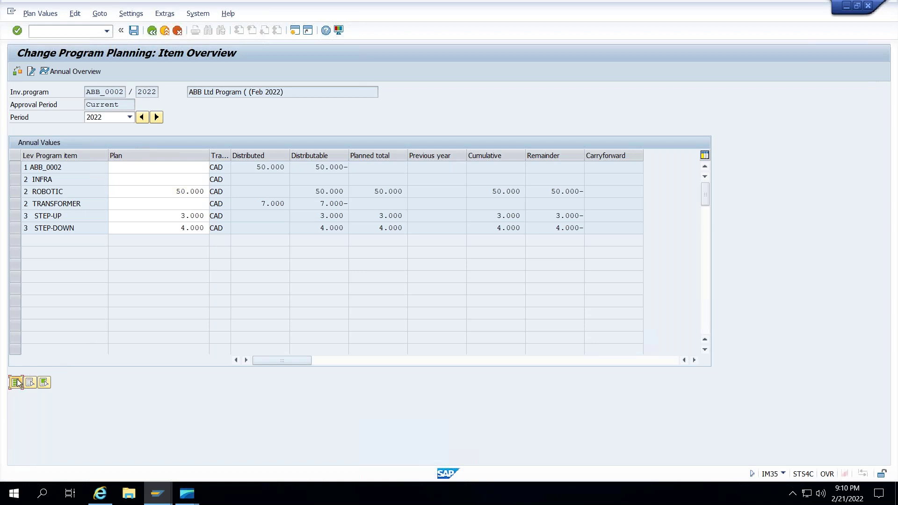
click(75, 13)
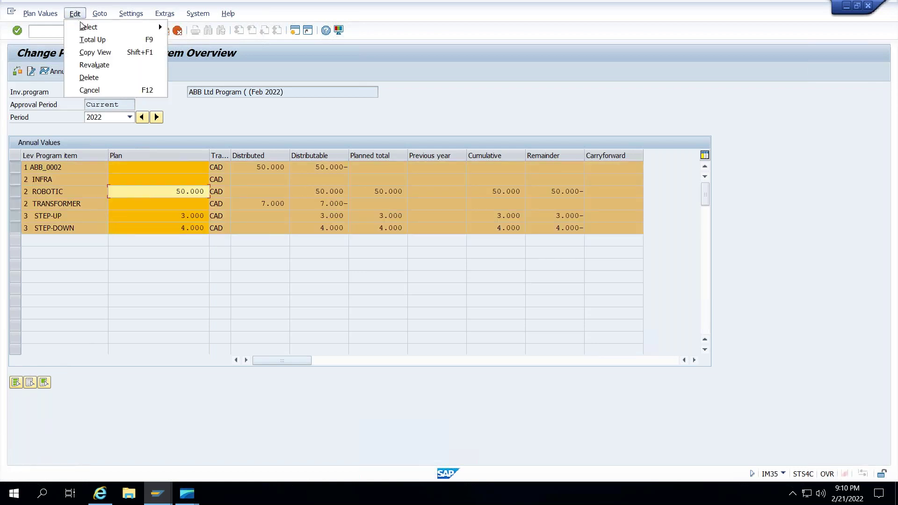
click(88, 42)
click(116, 226)
click(275, 258)
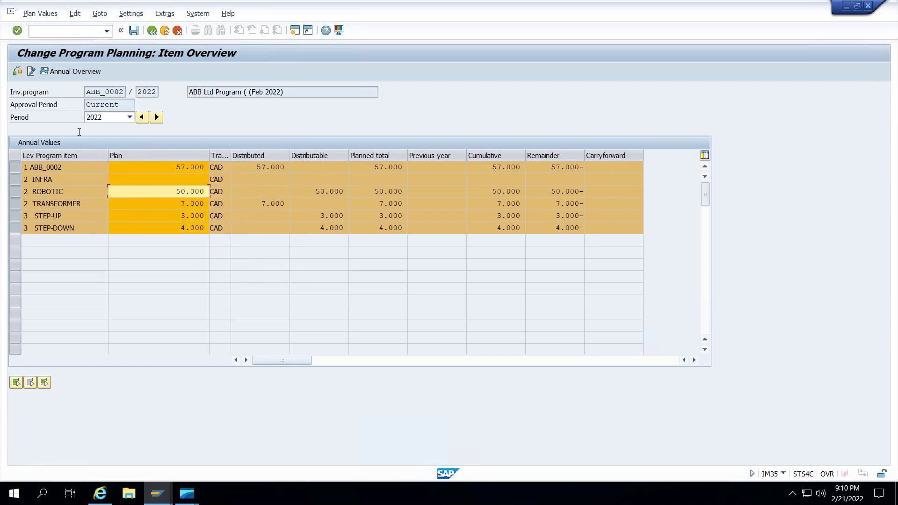
Switch to period 2023 and plan 5.000 CAD for STEP-DOWN
click(104, 118)
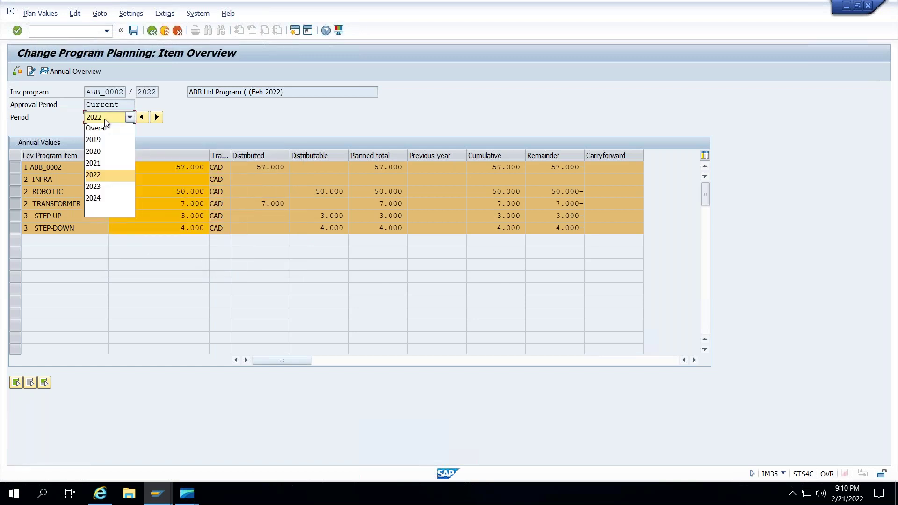
click(98, 185)
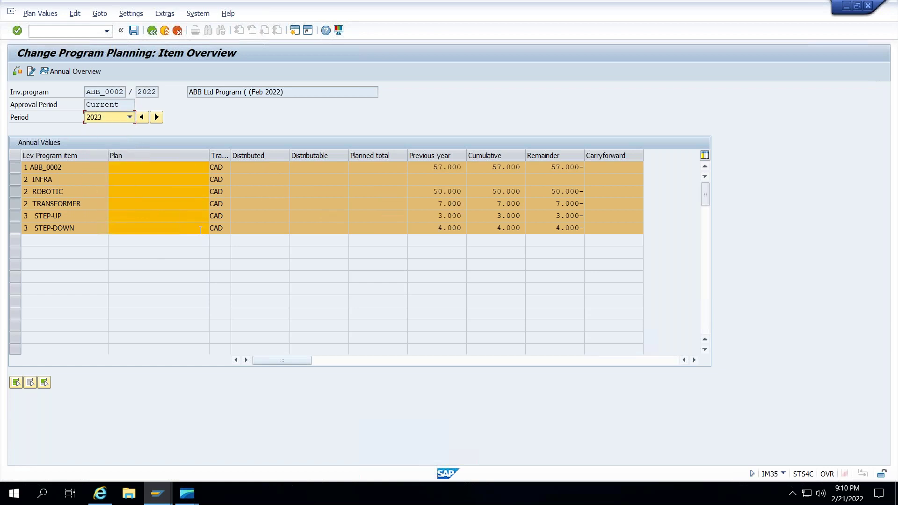
click(199, 230)
text(5000)
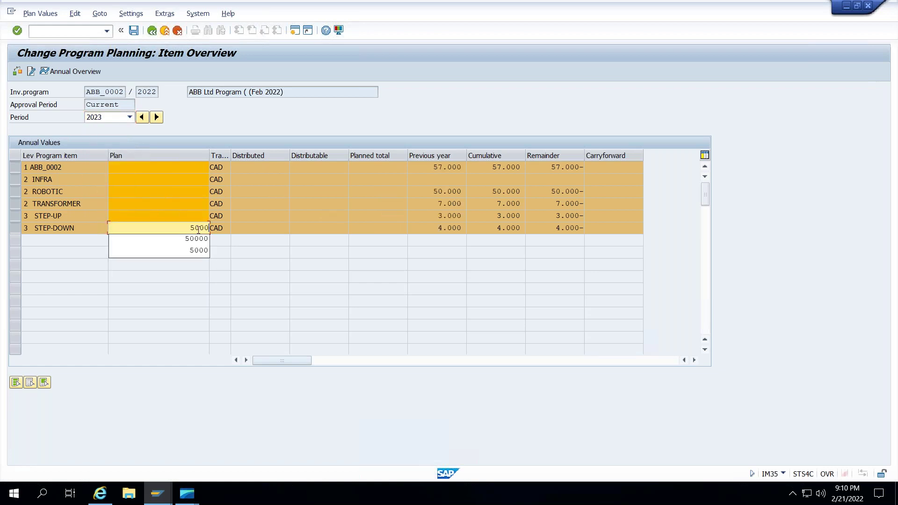
key(Return)
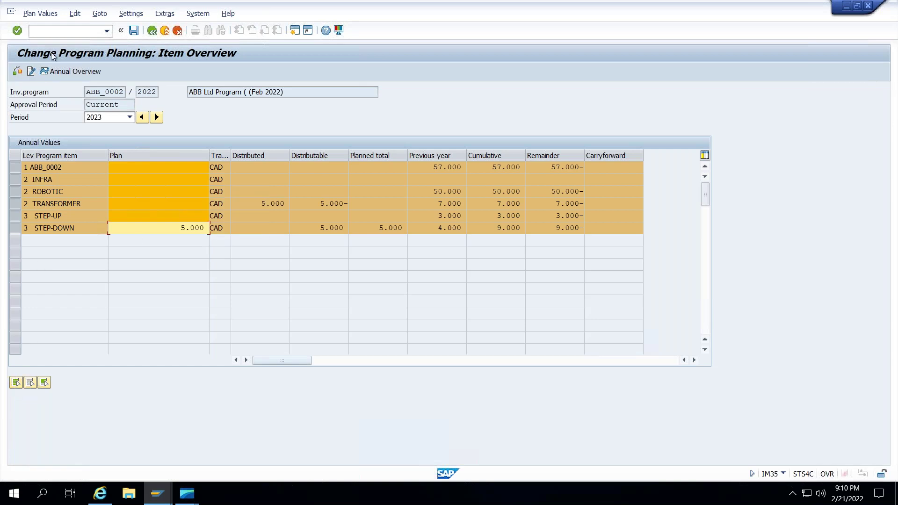
Total up the 2023 plan values to TRANSFORMER and ABB_0002
click(75, 17)
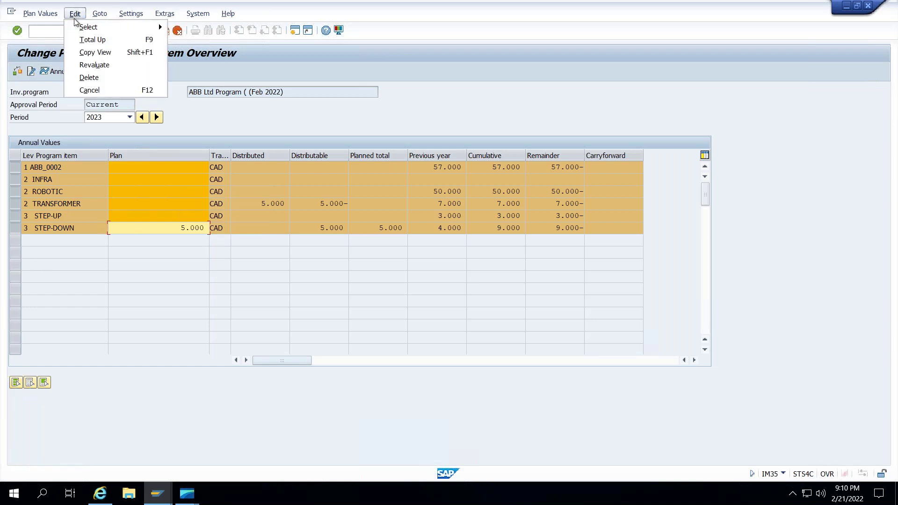
click(92, 40)
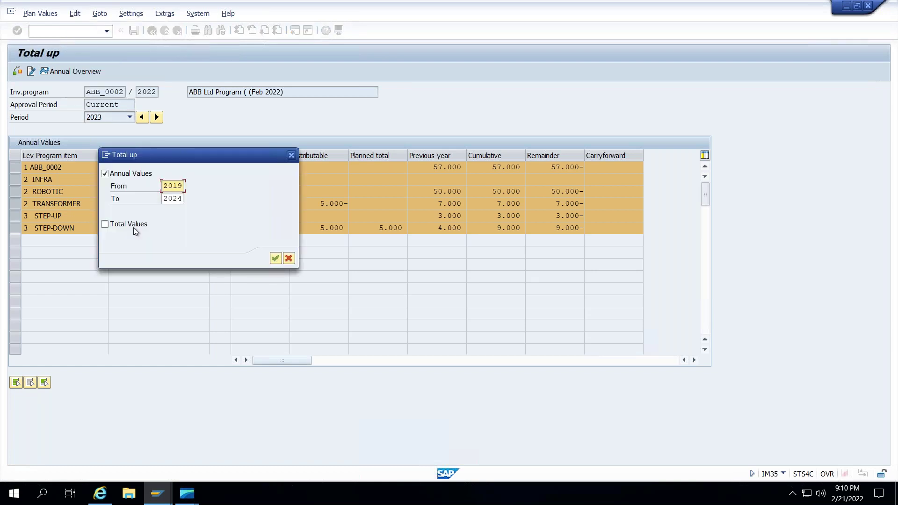
click(275, 258)
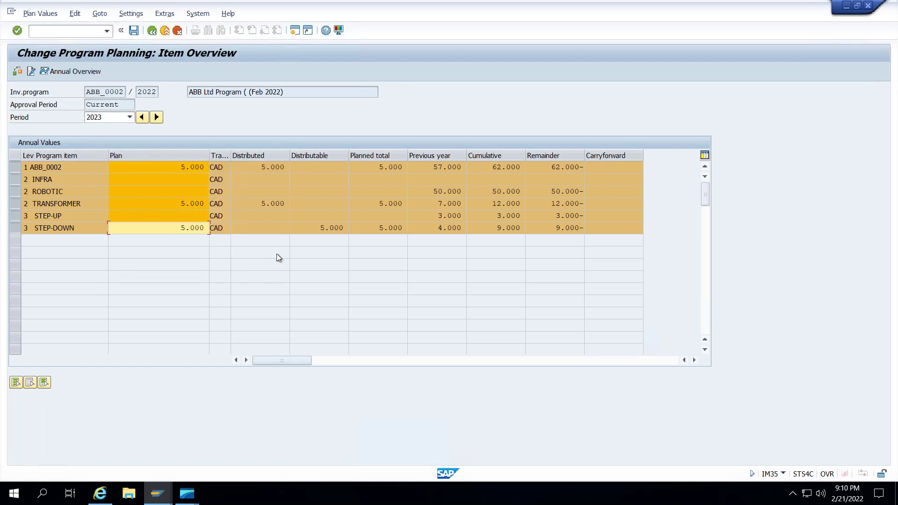
click(130, 117)
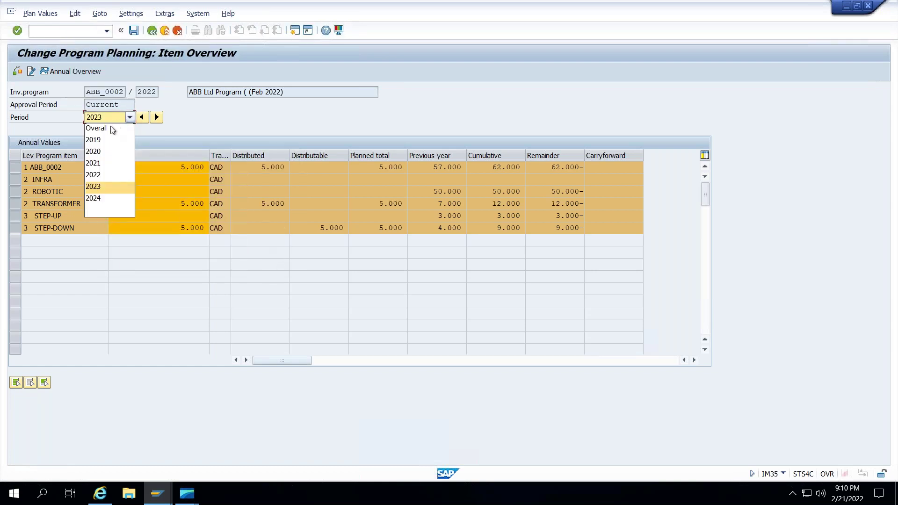
In the Overall view, copy 100% of the Cumulative values into the plan with Overwrite, giving 62.000
click(110, 128)
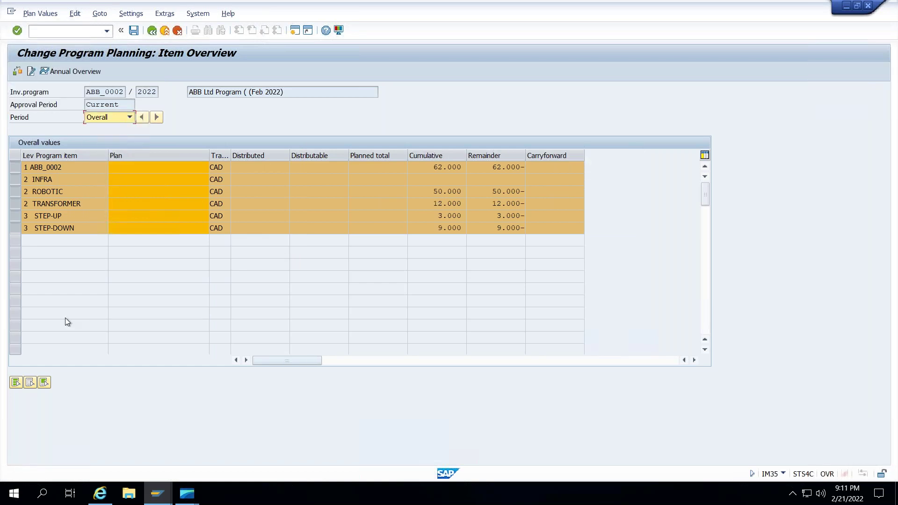
click(75, 13)
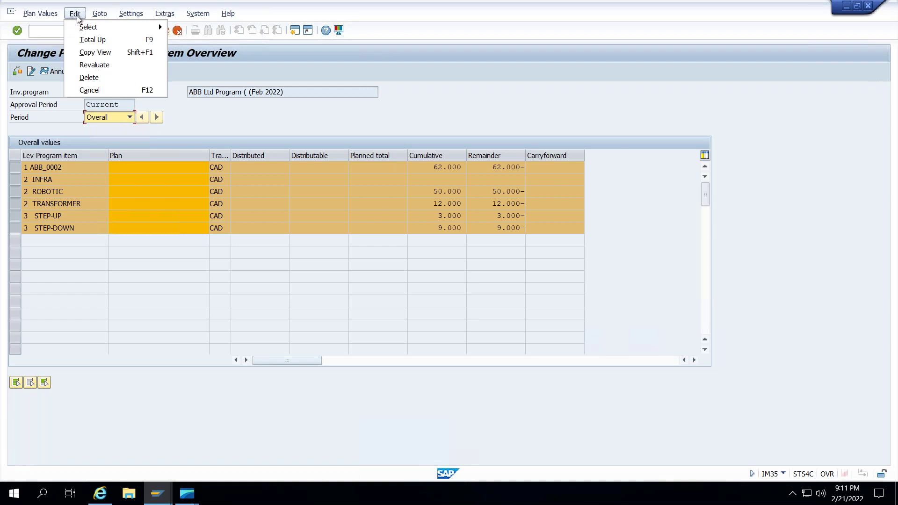
click(82, 55)
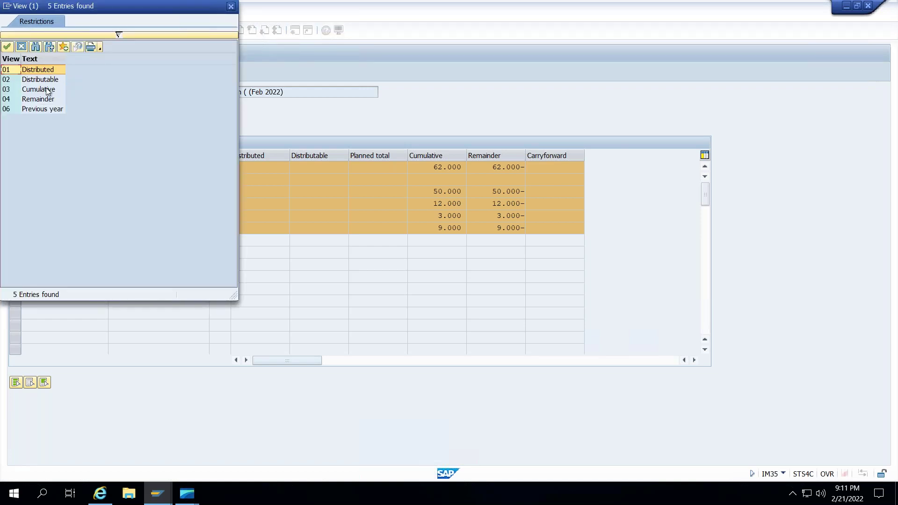
click(230, 6)
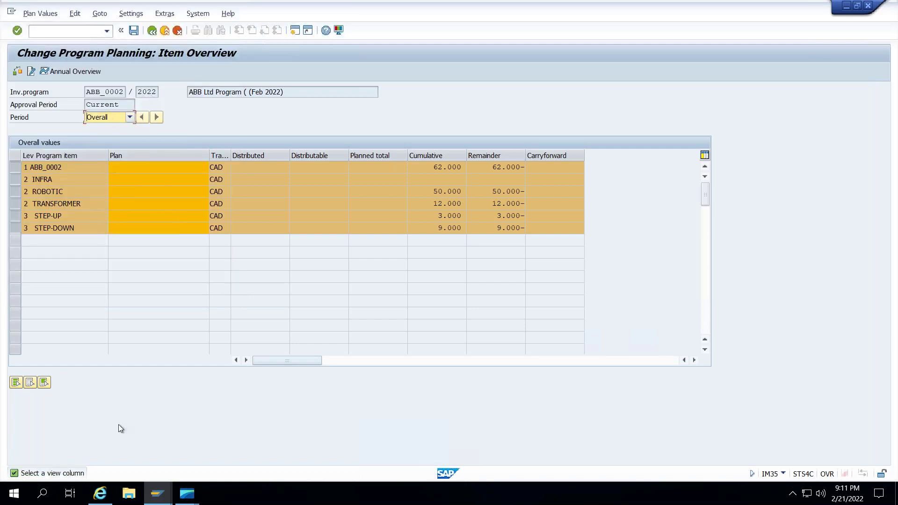
click(75, 13)
click(91, 53)
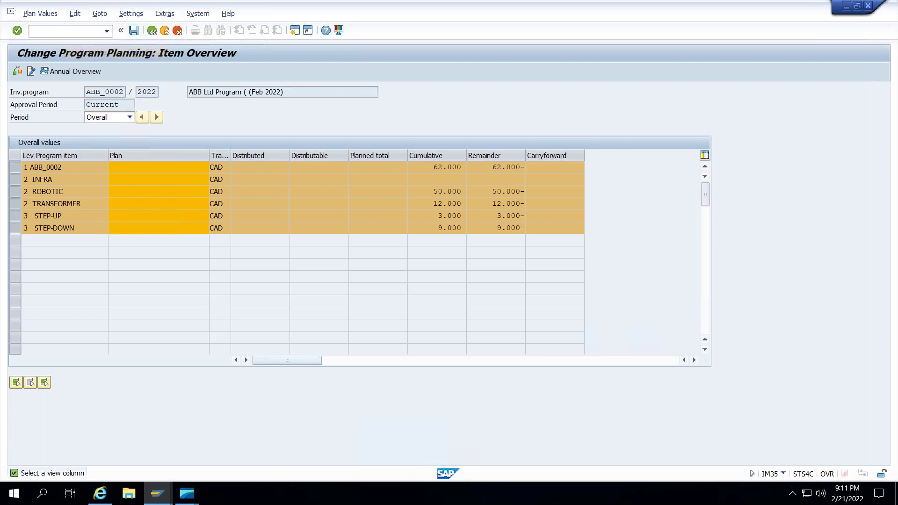
double_click(45, 88)
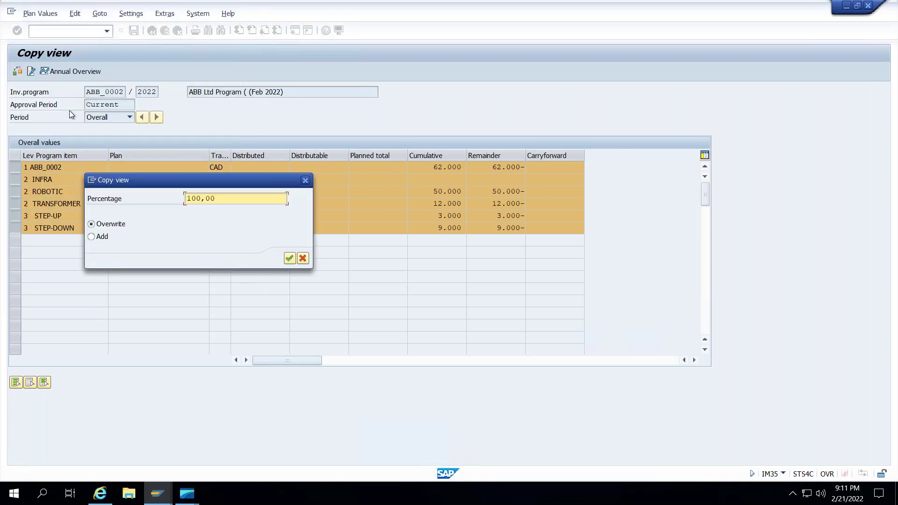
click(290, 258)
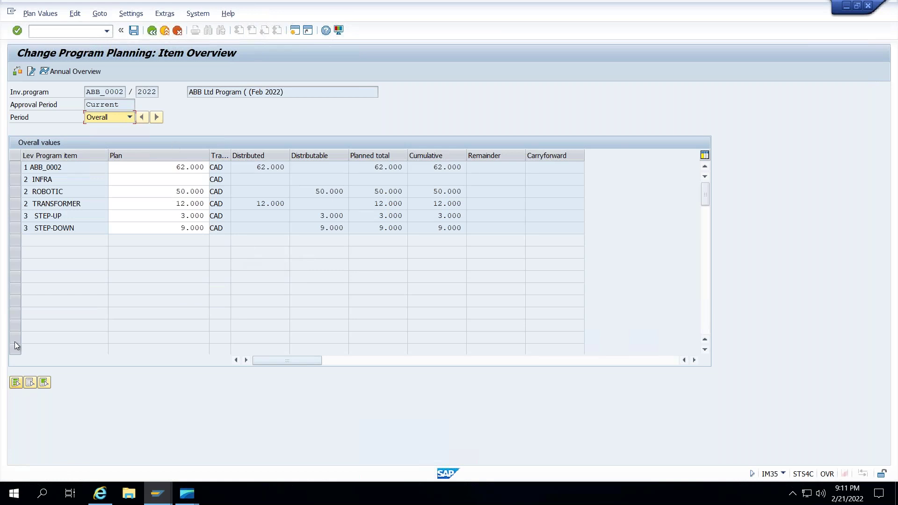
Check the plan for errors, then exit full-screen Remote Desktop and bring up the investment program PowerPoint deck
click(21, 72)
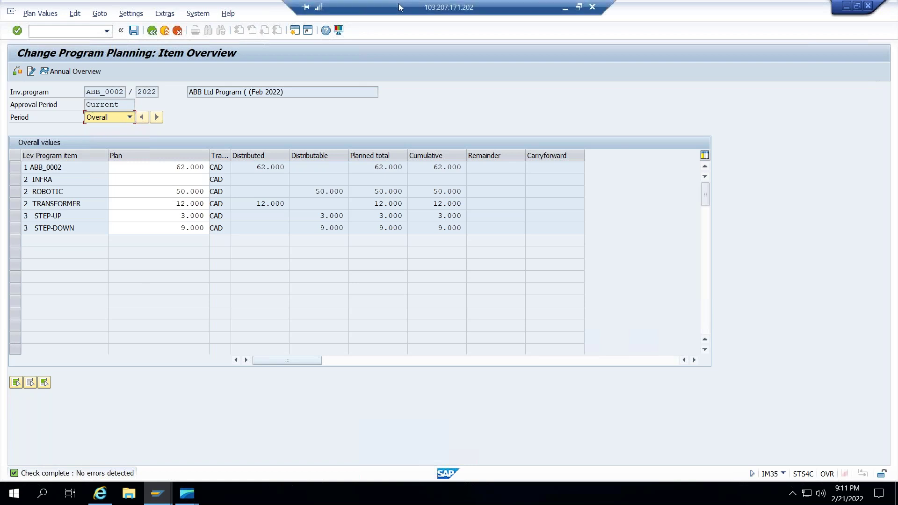
double_click(400, 5)
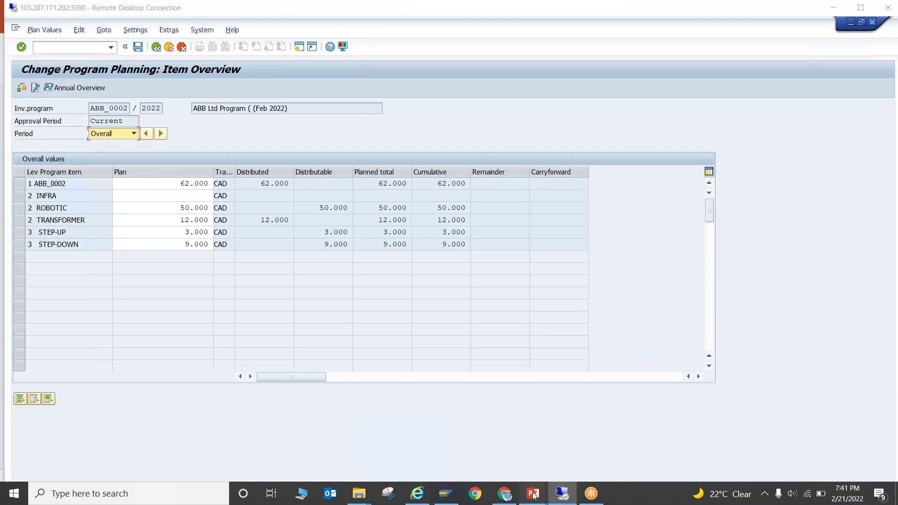
mouse_move(533, 495)
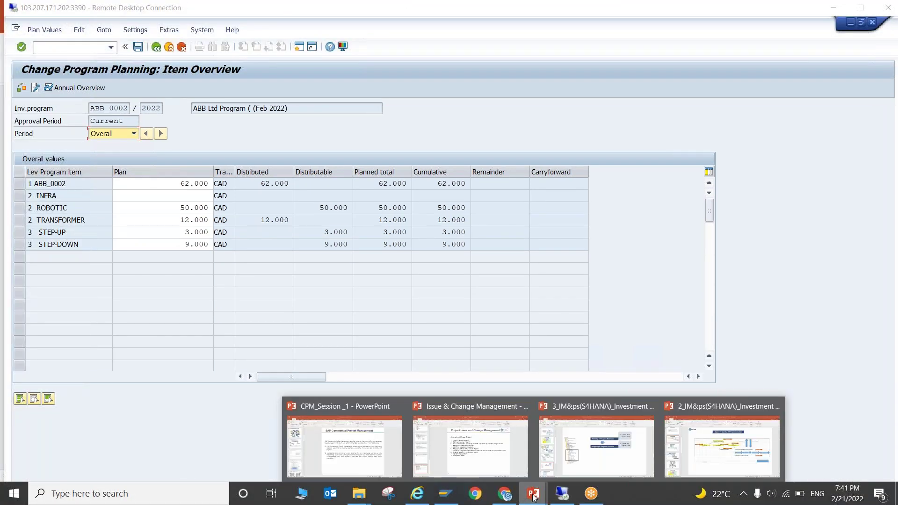
click(587, 452)
Show slide 5 and ink a rough branching tree to the right of the Approval Year box
click(64, 258)
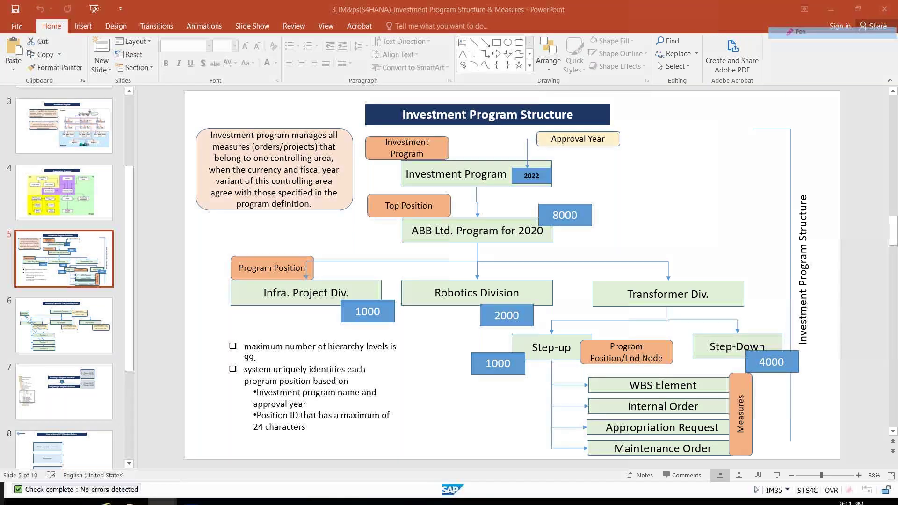
drag(629, 174, 644, 186)
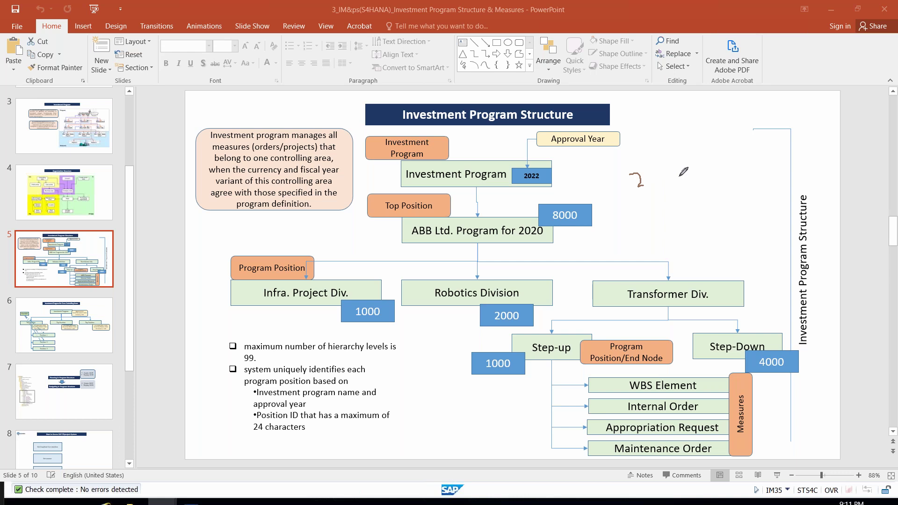
mouse_move(632, 174)
mouse_down()
mouse_move(632, 189)
mouse_move(698, 205)
mouse_up()
drag(731, 169, 742, 187)
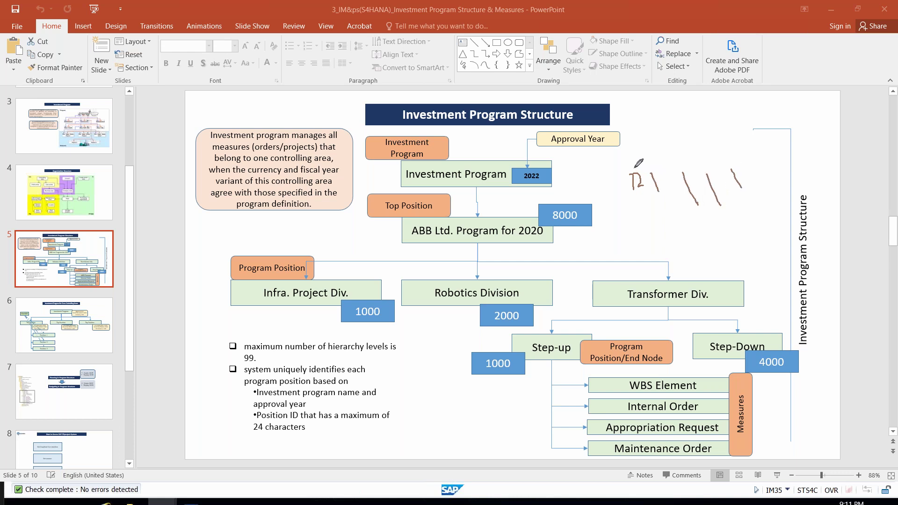
mouse_move(632, 167)
mouse_down()
mouse_move(670, 147)
mouse_move(683, 161)
mouse_move(700, 157)
mouse_move(692, 129)
mouse_move(673, 129)
mouse_move(664, 148)
mouse_move(697, 130)
mouse_up()
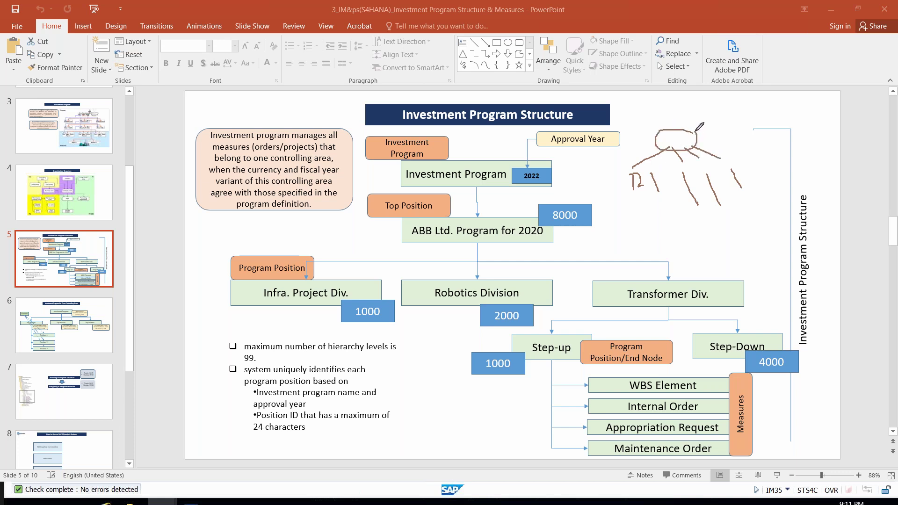
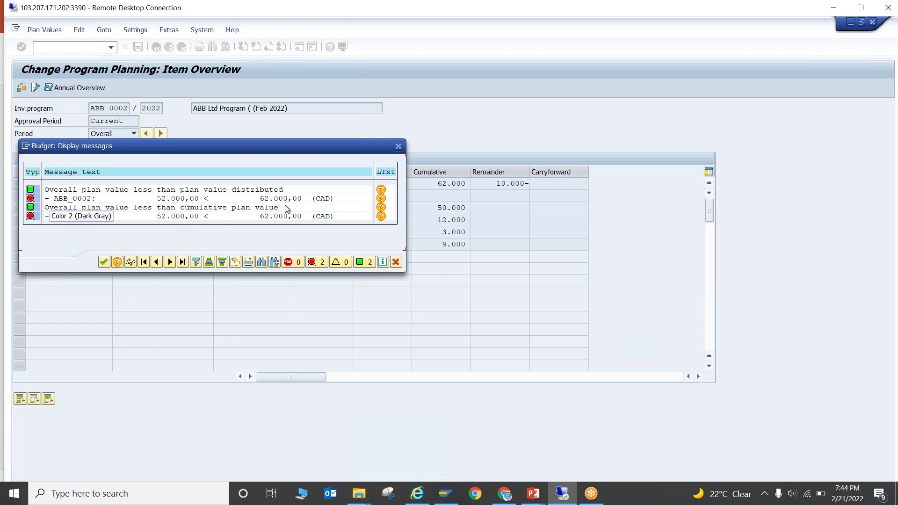
Cancel the ABB_0002 plan edit without saving, confirming Yes to terminate processing
key(Return)
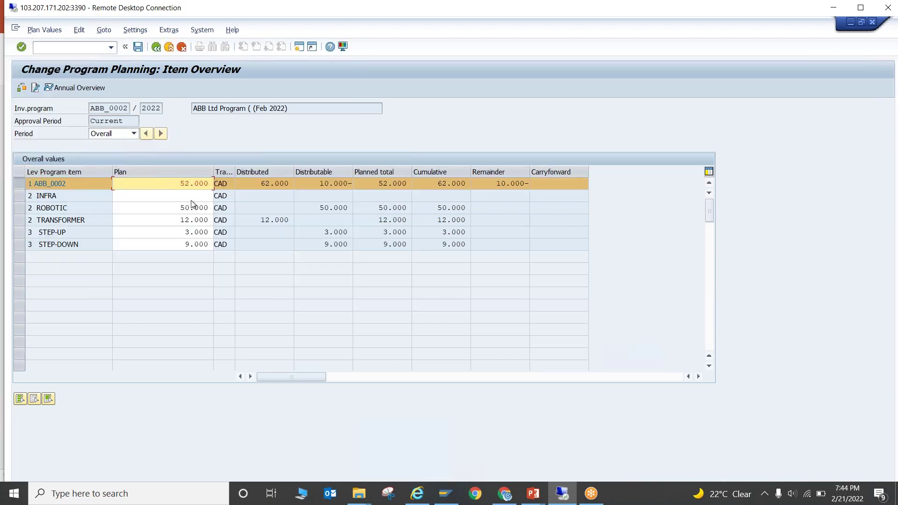
key(F12)
click(215, 252)
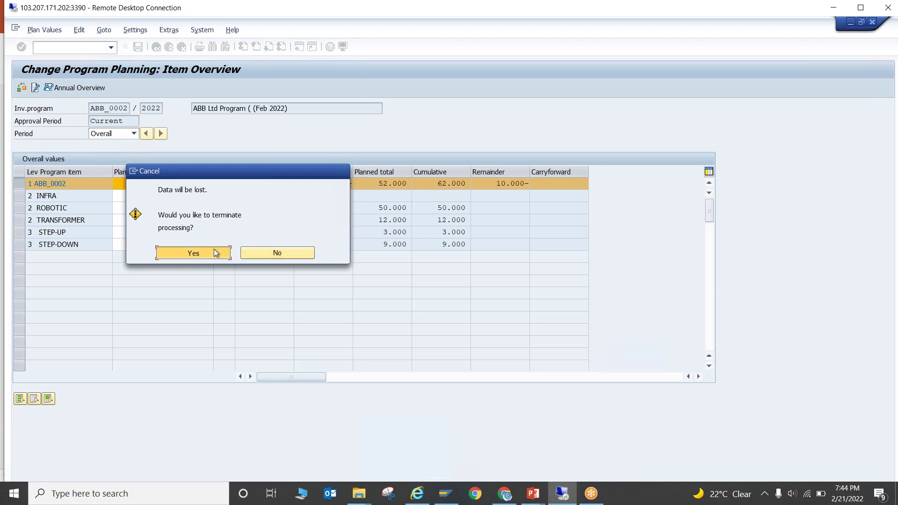
click(215, 249)
key(F12)
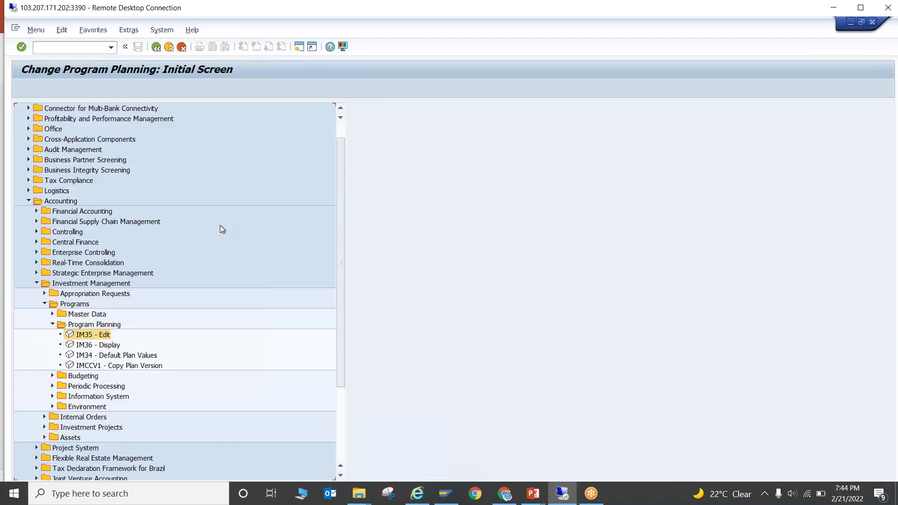
Launch report S_ALR_87012808 from Information System > Programs - Current Data > Planned Values
double_click(206, 13)
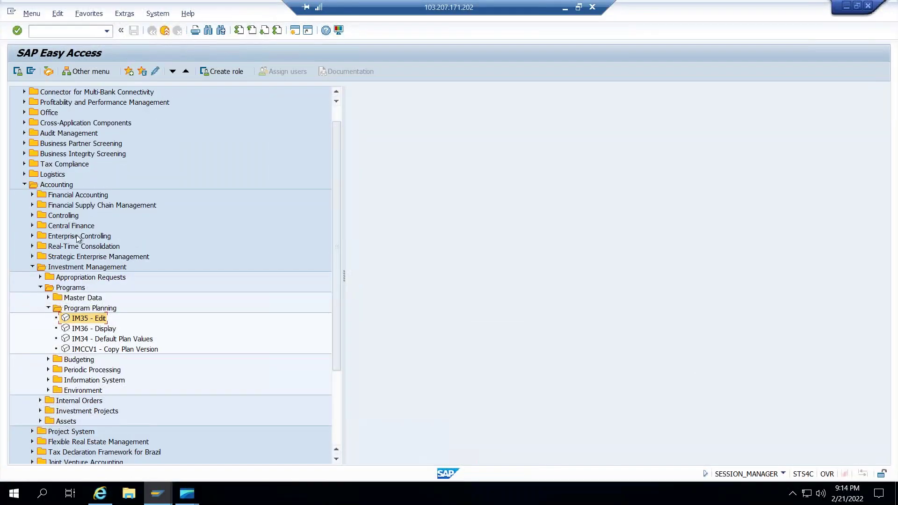
click(48, 380)
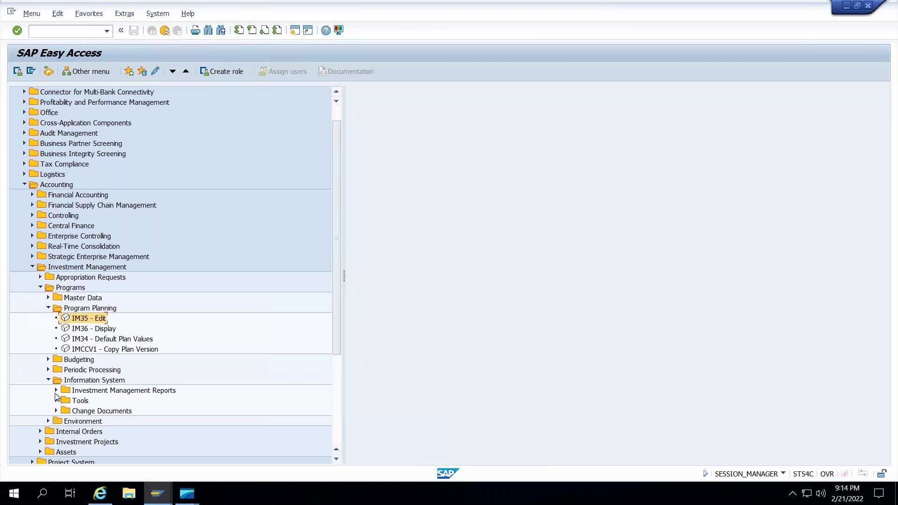
click(55, 392)
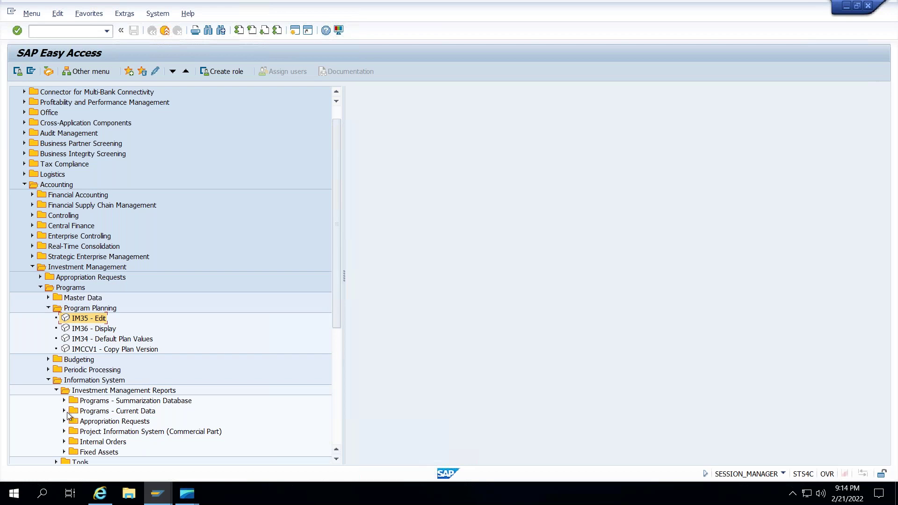
click(64, 412)
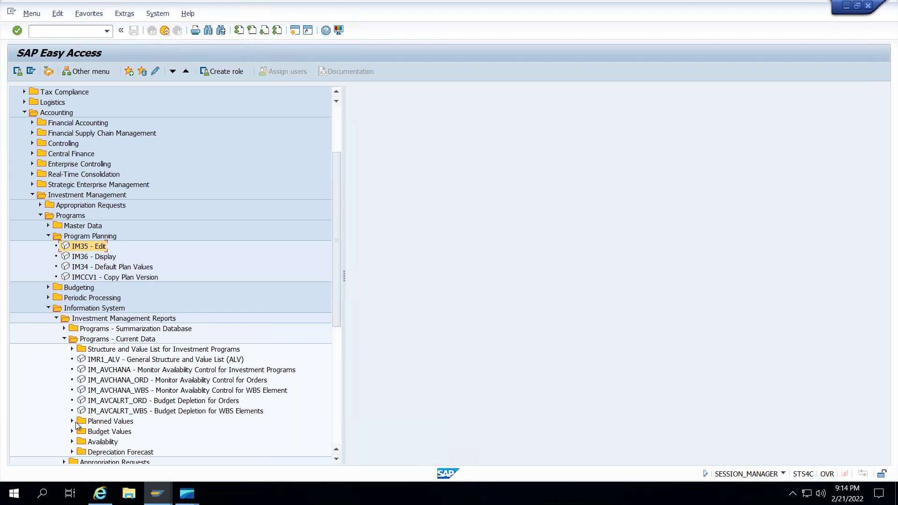
click(72, 421)
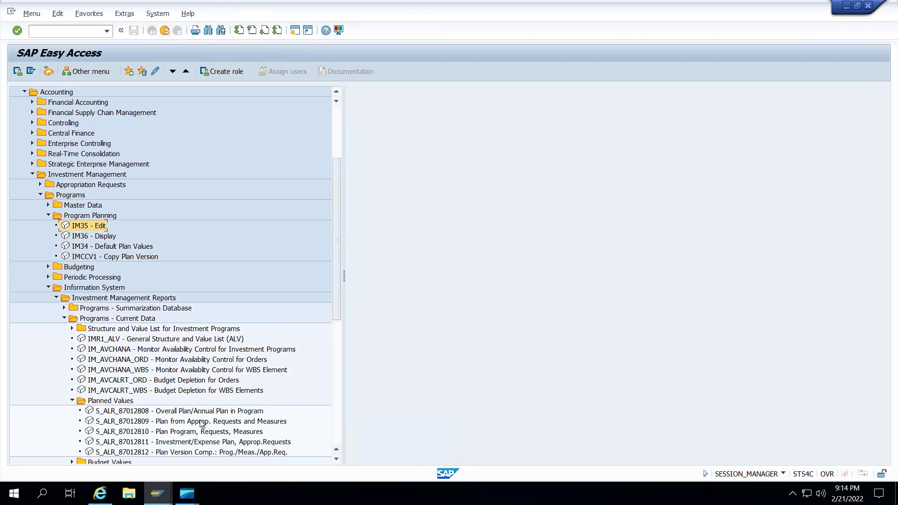
double_click(132, 412)
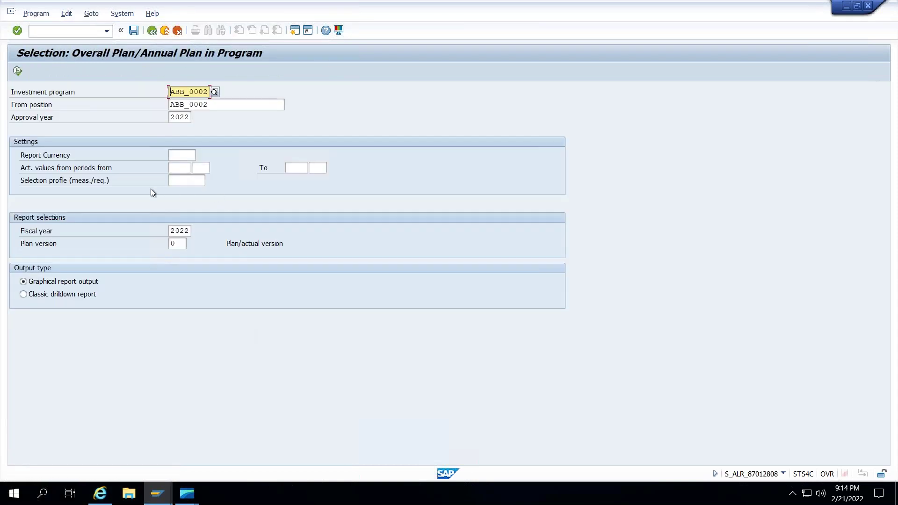
Run the plan report as a classic drilldown: ABB_0002 totals 62.000, with 57.000 for 2022 and 5.000 for 2023
click(23, 294)
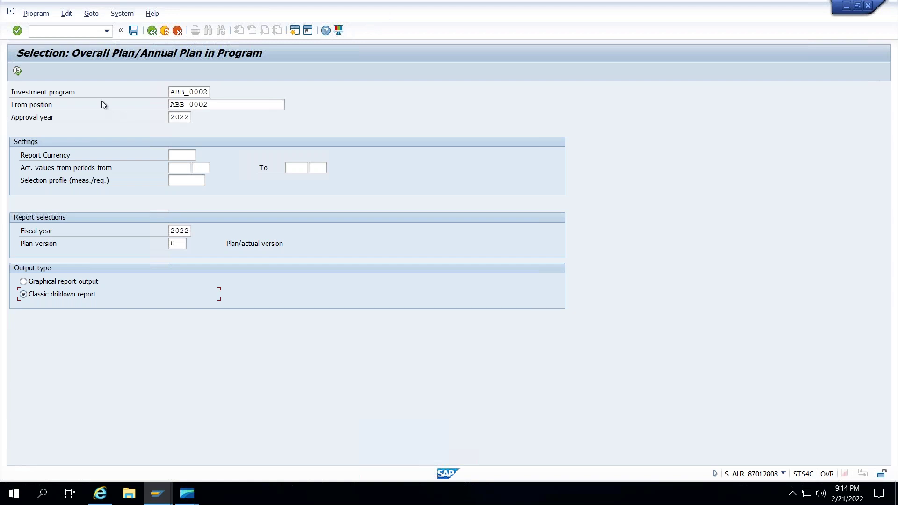
click(17, 72)
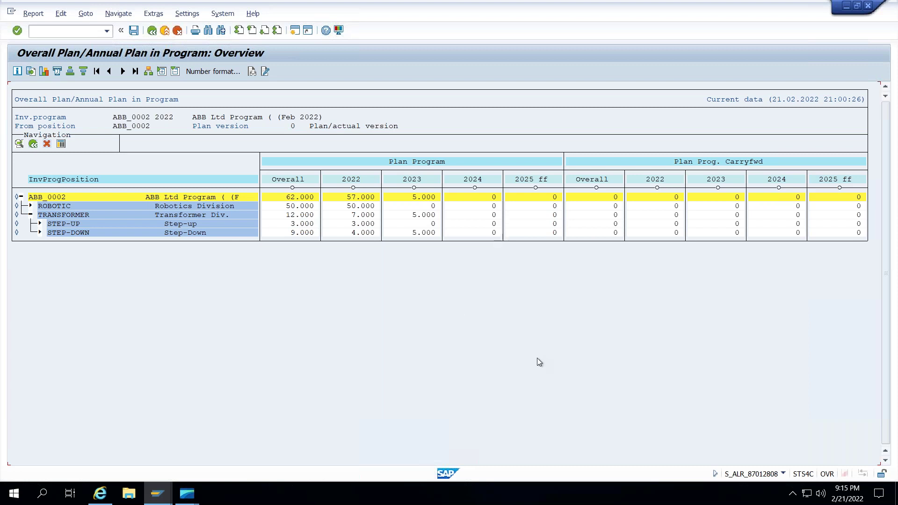
key(F3)
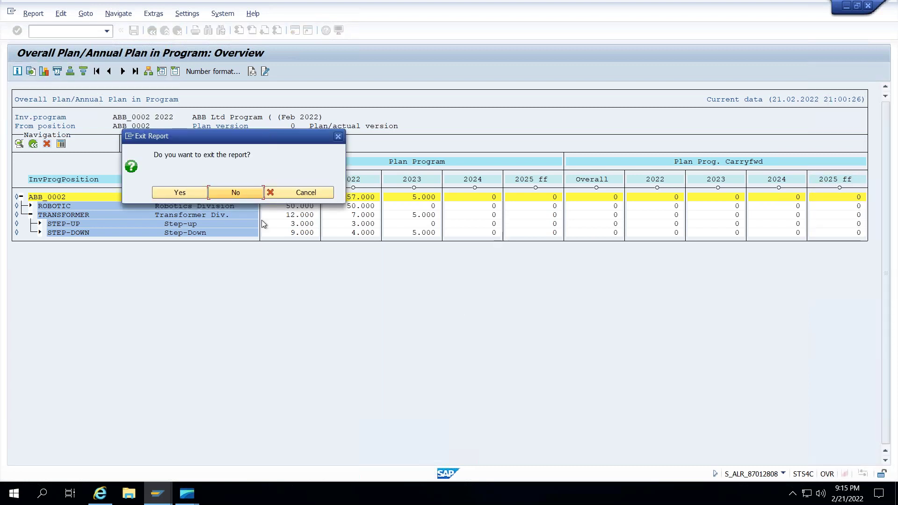
Exit the ABB_0002 drilldown report, confirming Exit Report, and back out of the selection screen
click(244, 193)
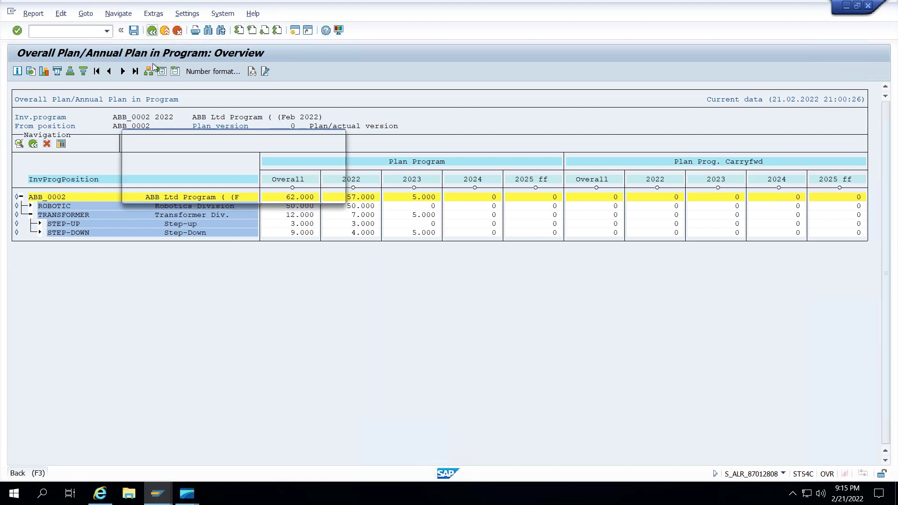
click(235, 192)
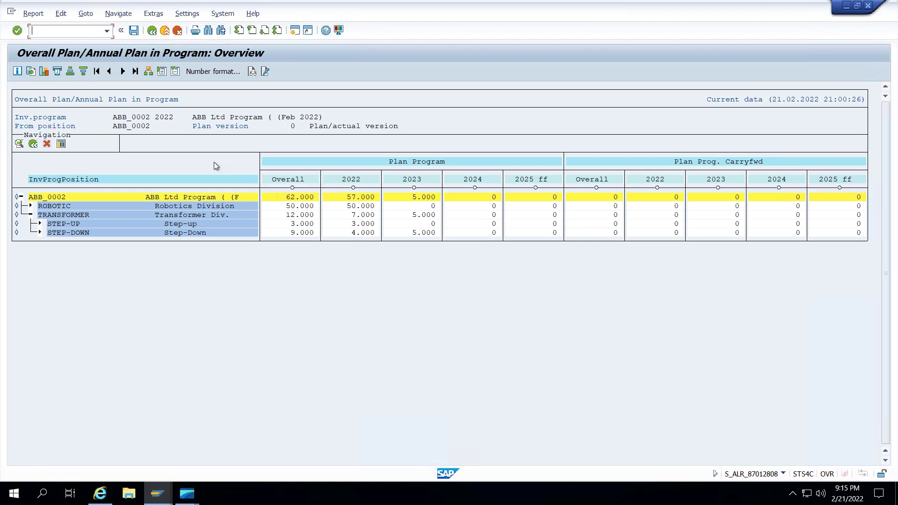
click(150, 31)
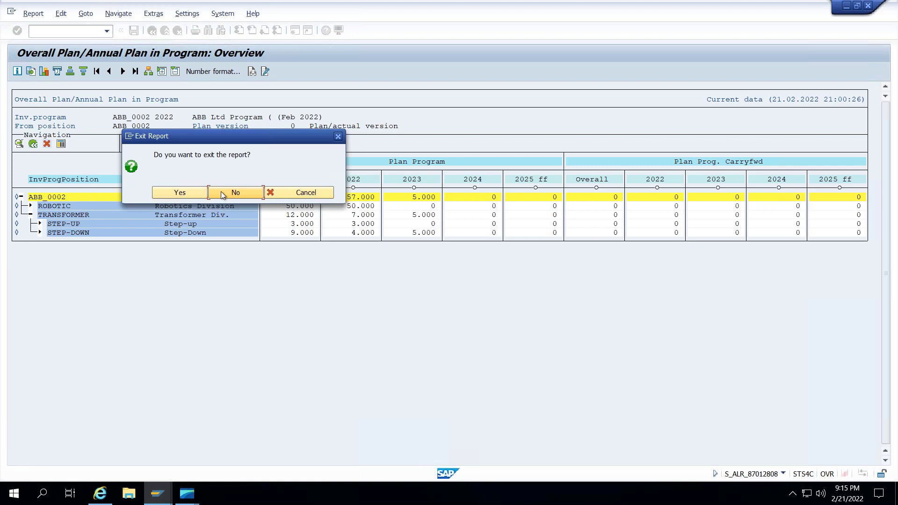
click(197, 194)
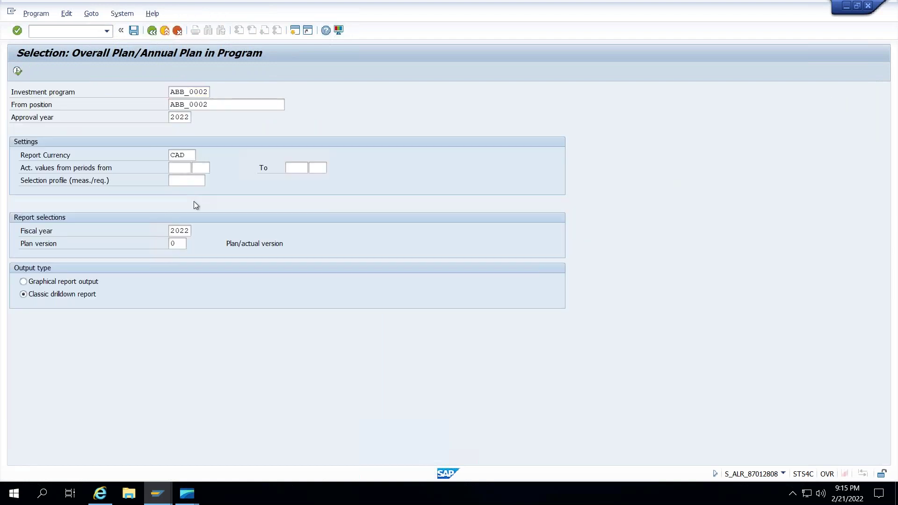
key(F3)
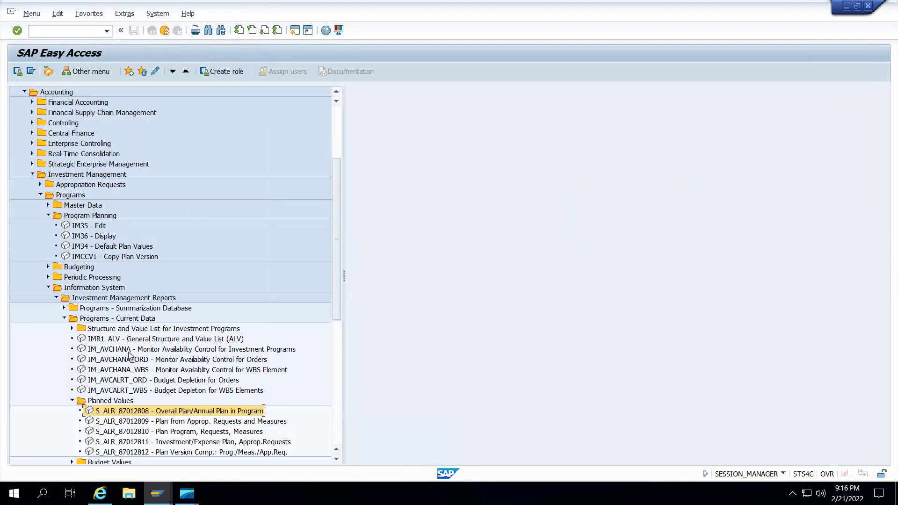
Start IM32 Edit Original from Budgeting and open the ABB_0002/2022 budget item overview
click(48, 287)
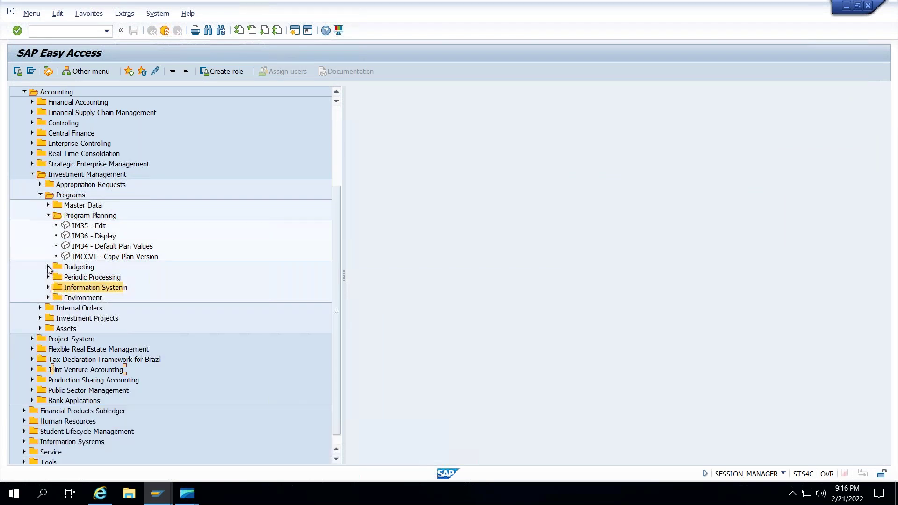
click(48, 267)
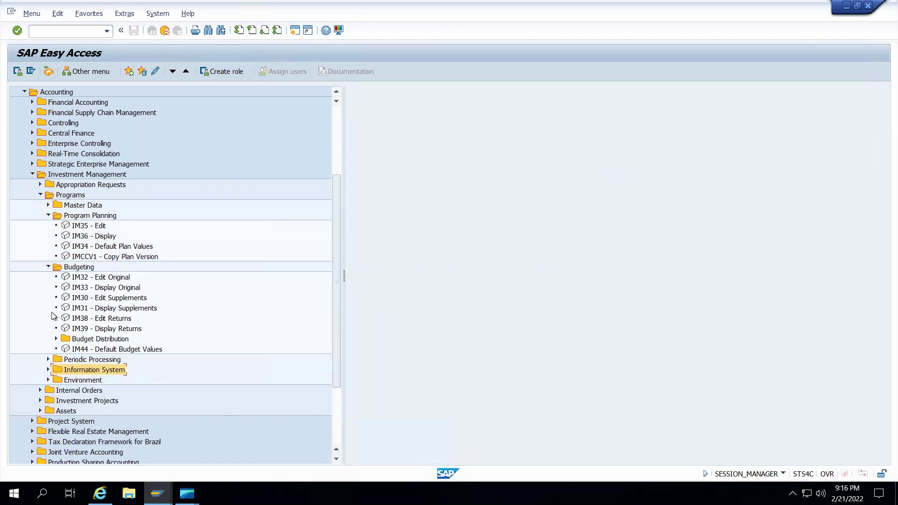
click(88, 279)
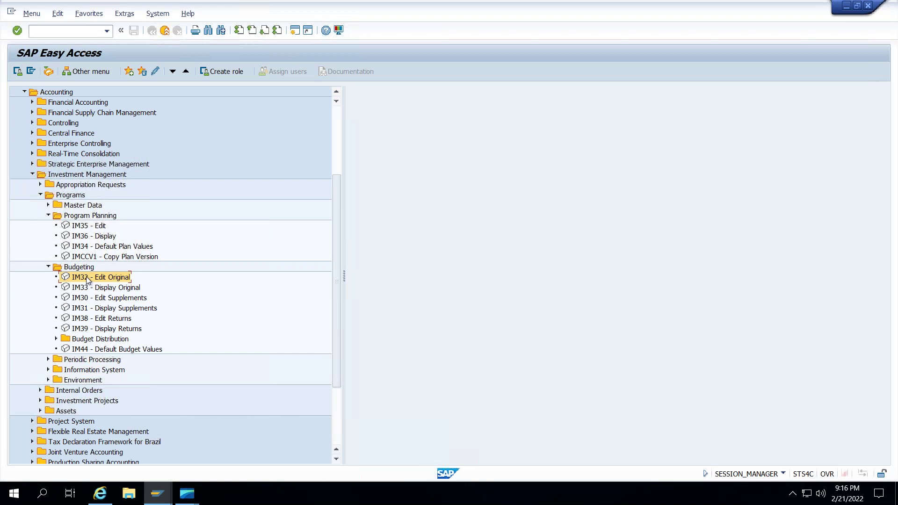
double_click(86, 277)
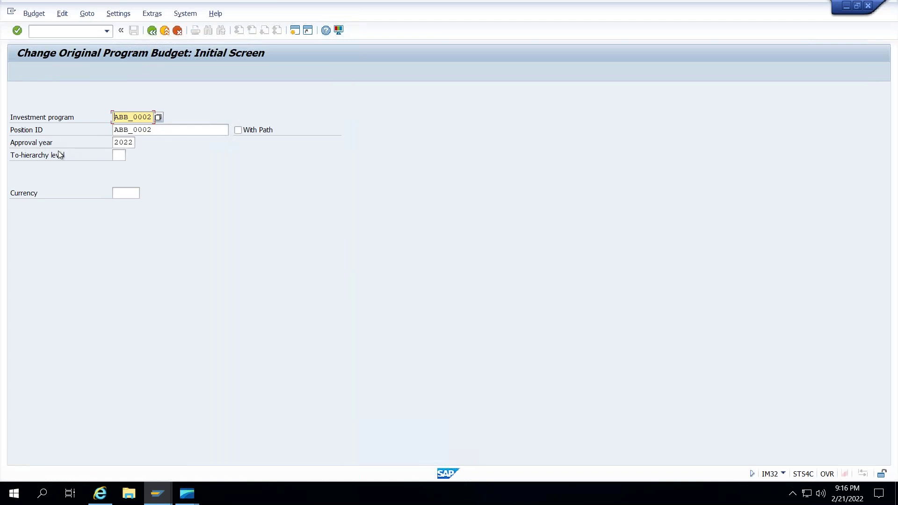
key(Return)
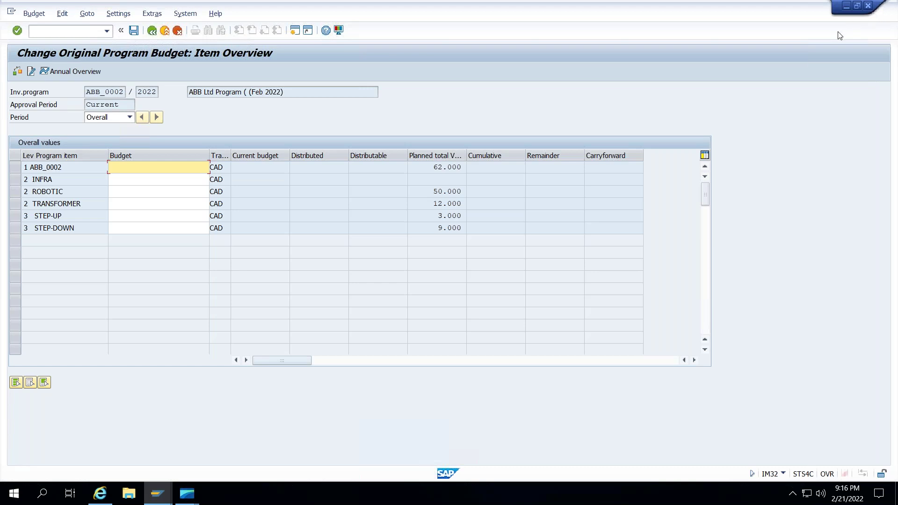
Show the Period dropdown listing Overall and 2021 through 2026 on the ABB_0002 budget overview
drag(467, 115, 454, 138)
drag(113, 194, 158, 220)
drag(185, 145, 312, 105)
mouse_move(378, 124)
mouse_down()
mouse_move(412, 145)
mouse_move(420, 133)
mouse_up()
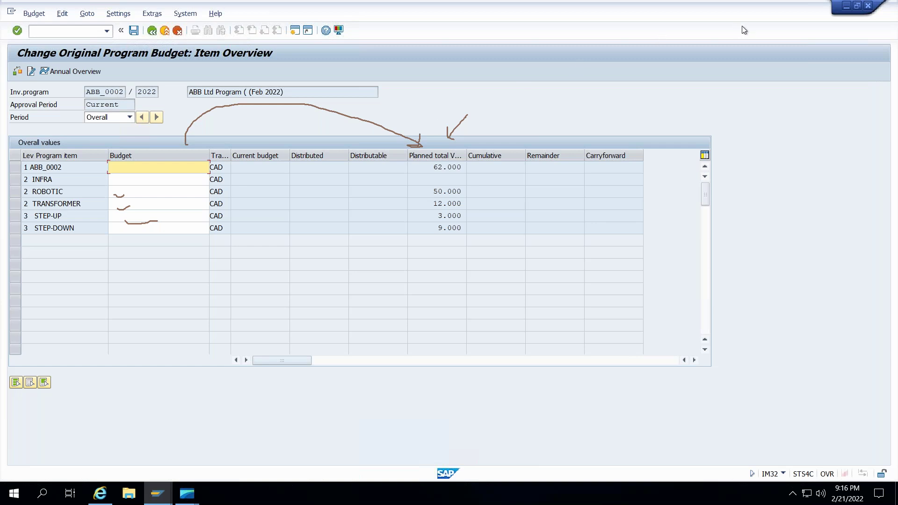
click(835, 82)
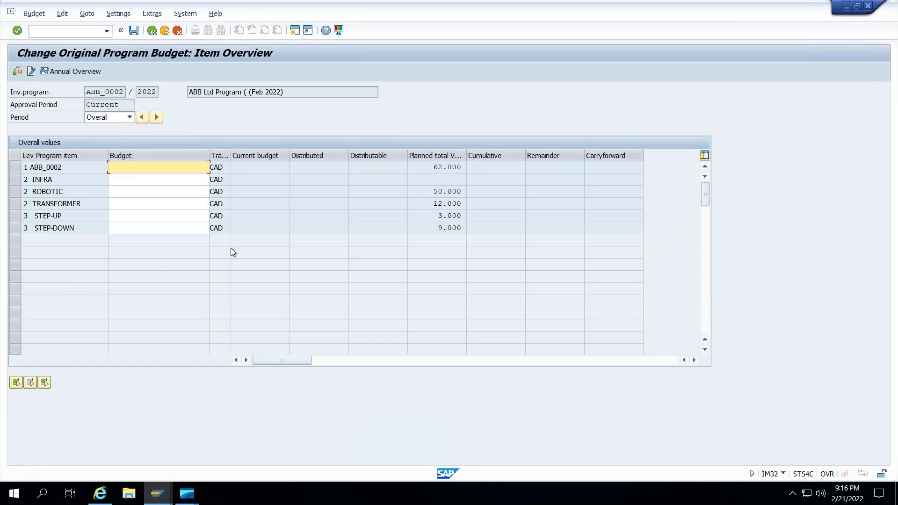
click(120, 116)
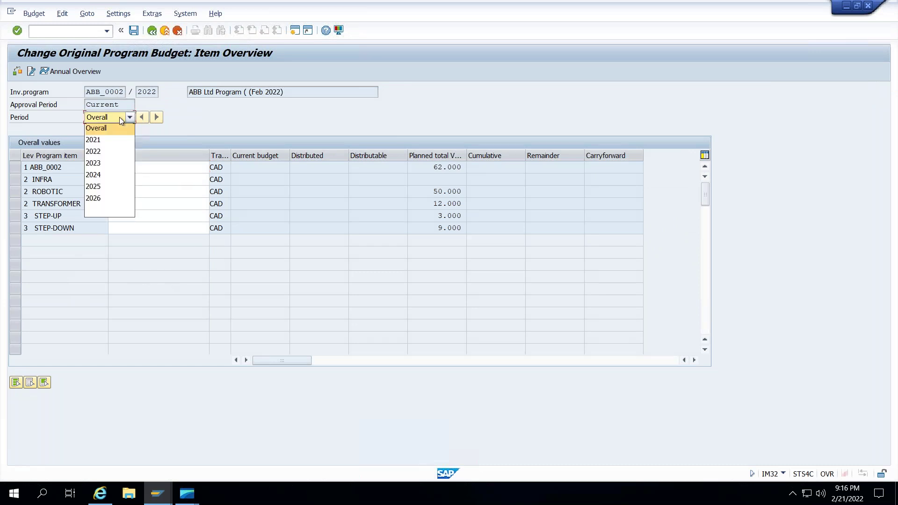
Copy Planned total at 90% into the 2022 budget for all items, giving ABB_0002 51.300
click(91, 151)
click(16, 383)
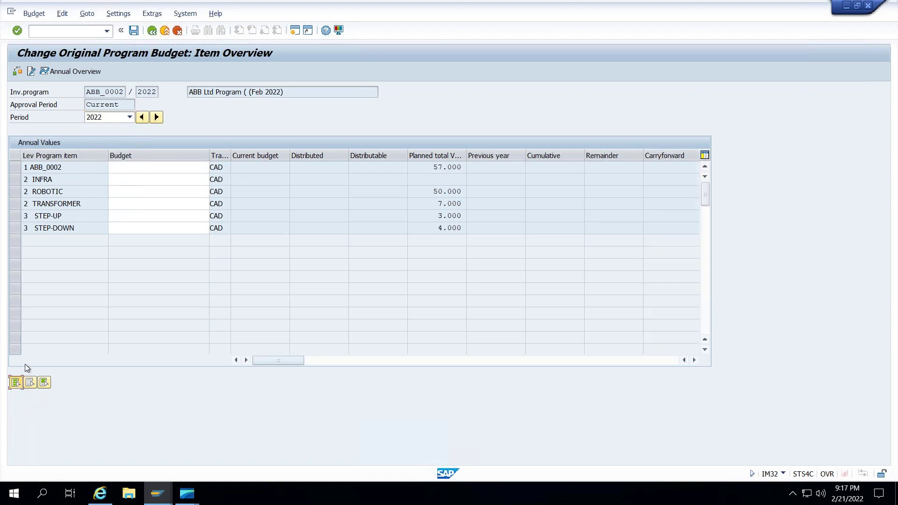
click(66, 16)
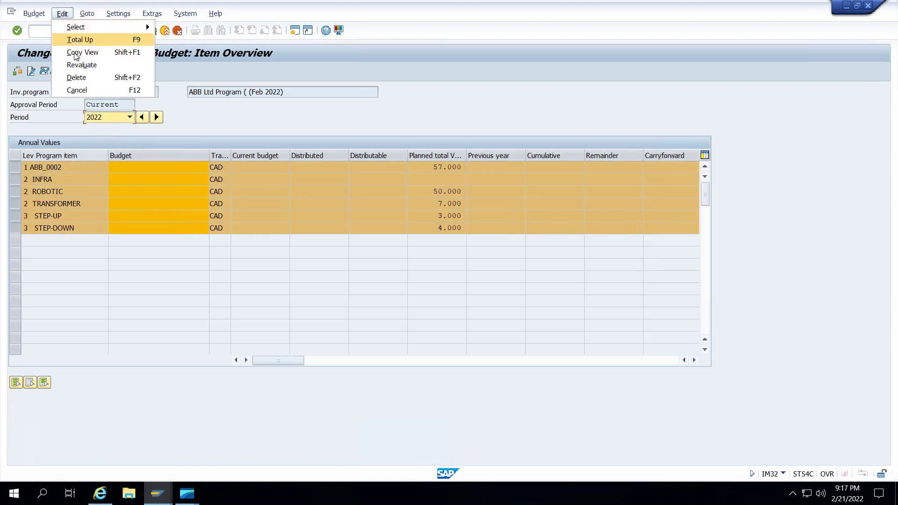
click(75, 51)
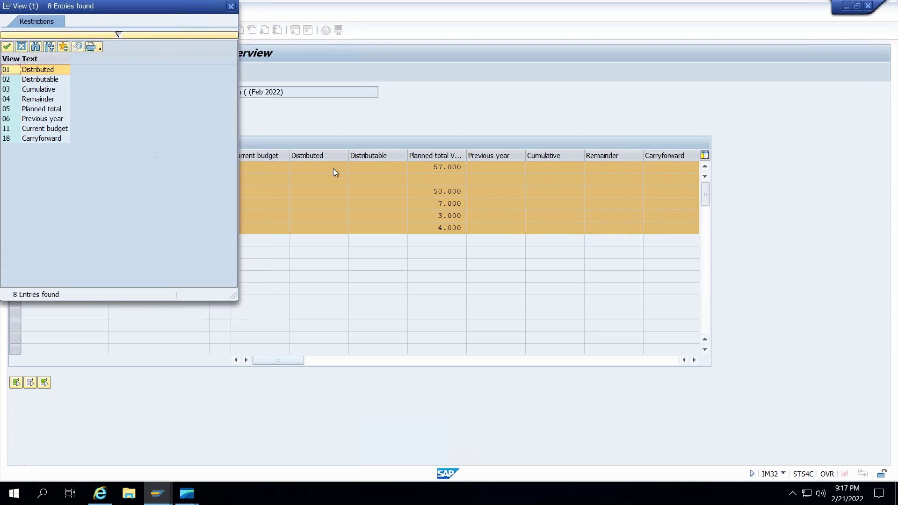
double_click(42, 111)
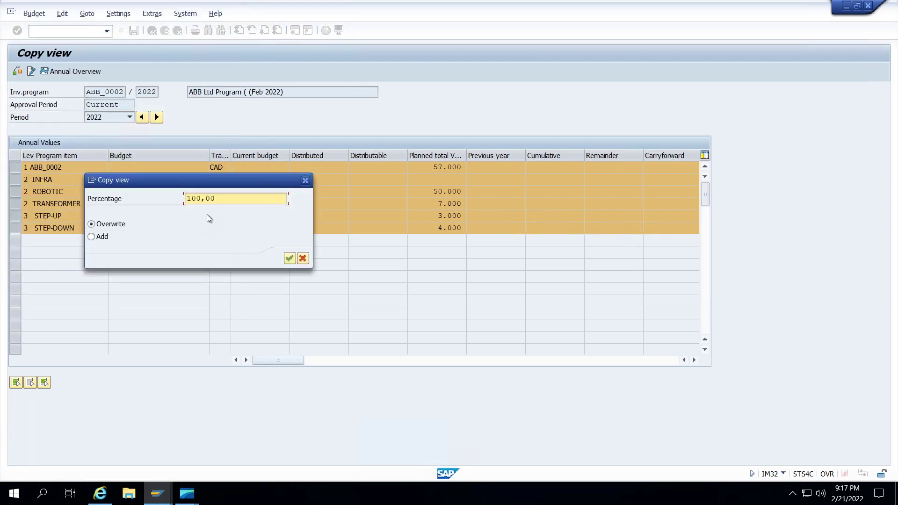
key(shift+Left)
key(shift+Left)
key(shift+Left)
key(shift+Left)
key(shift+Left)
key(shift+Left)
text(90)
click(289, 258)
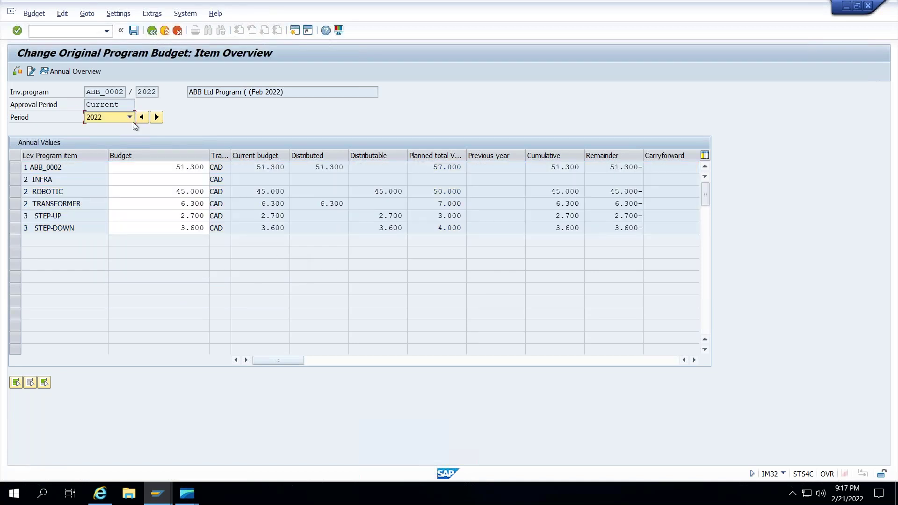
click(130, 117)
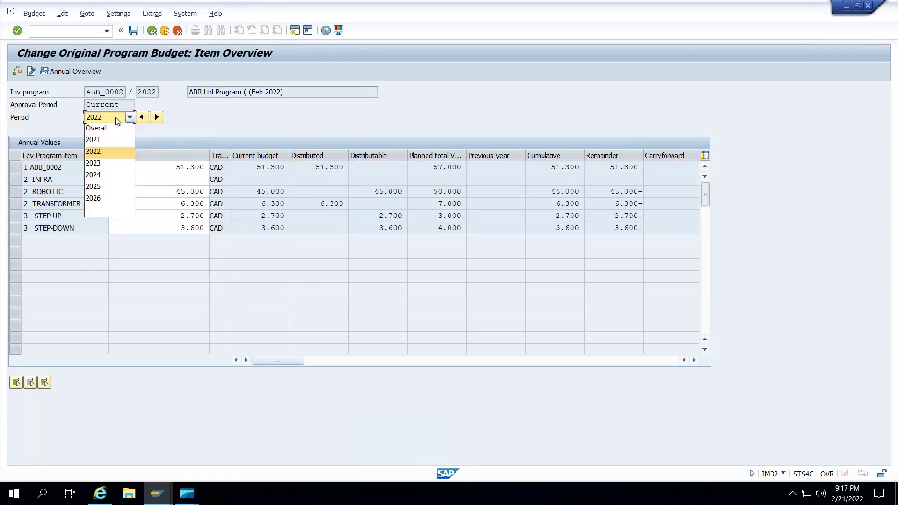
Copy Planned total at 80% into the 2023 budget for all items, giving 4.000
click(107, 165)
click(16, 382)
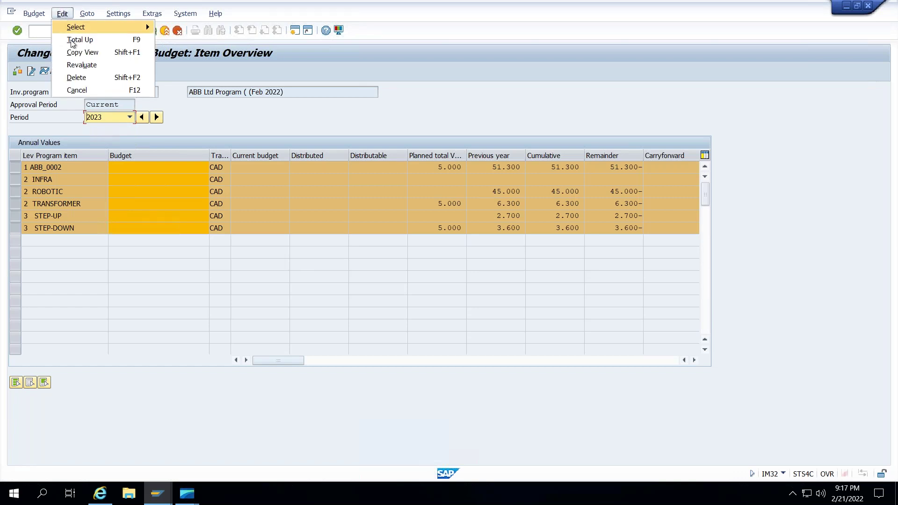
key(Return)
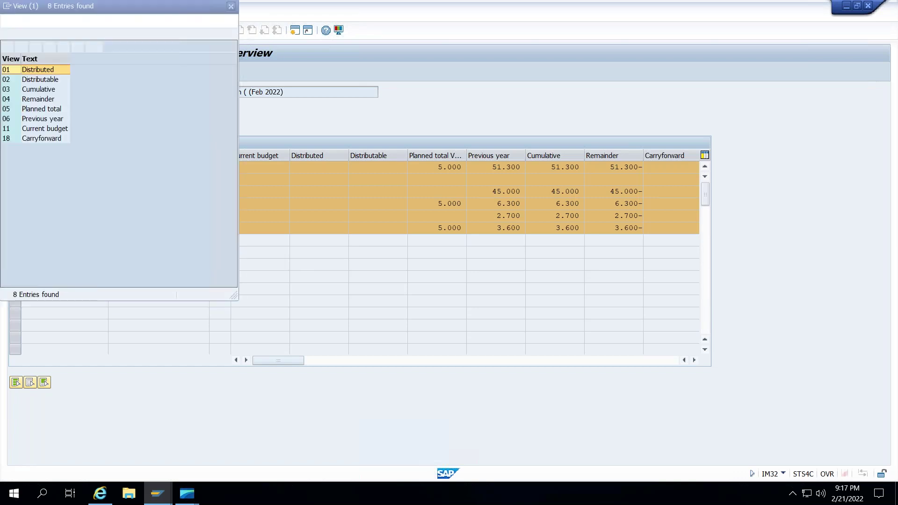
click(51, 112)
double_click(50, 111)
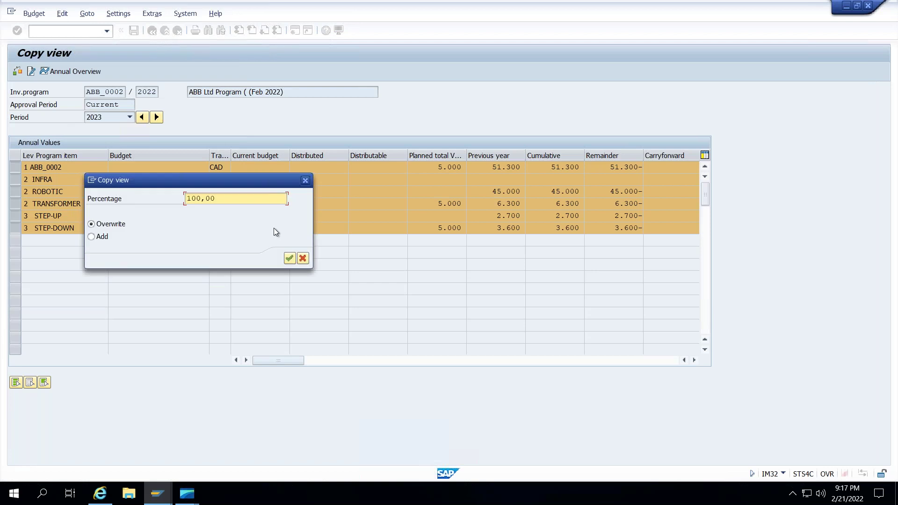
double_click(229, 198)
text(80)
click(289, 258)
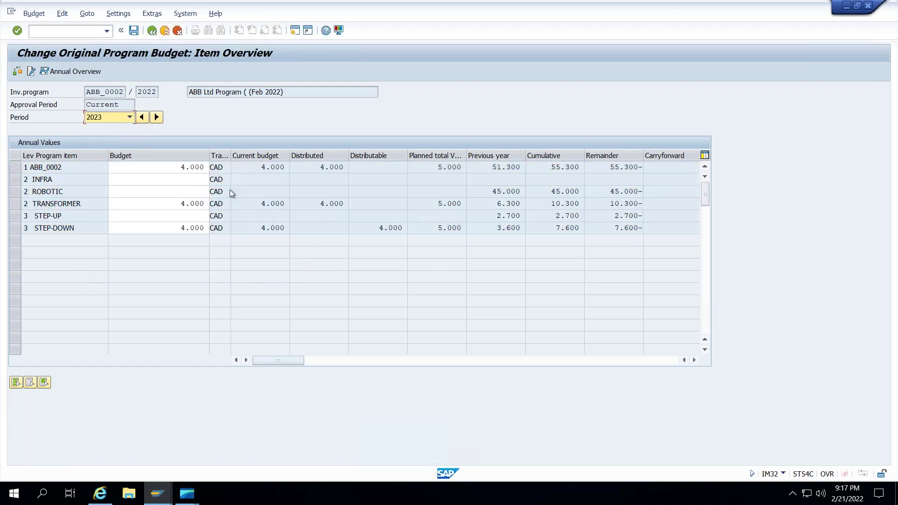
click(129, 117)
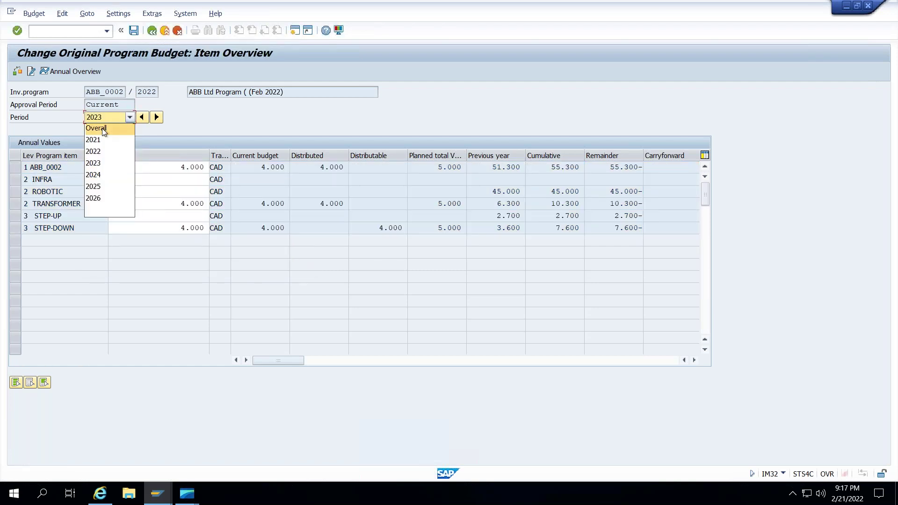
click(107, 130)
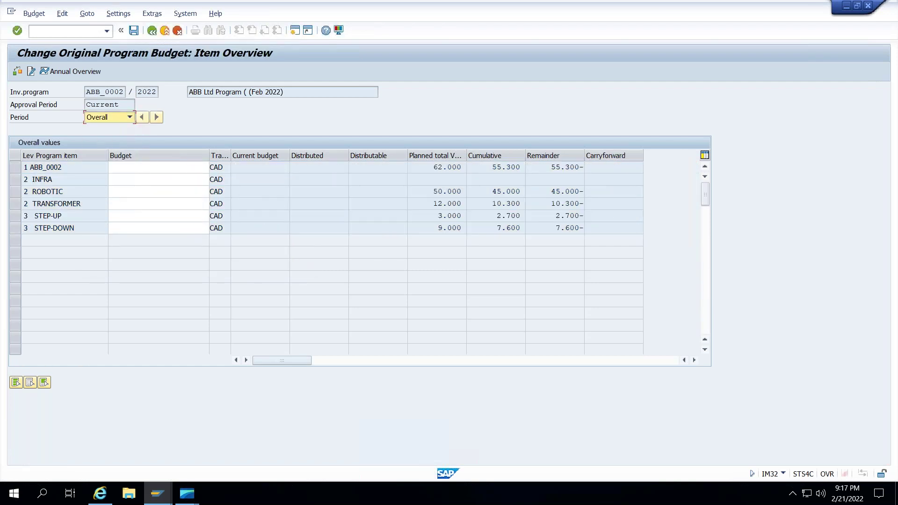
click(16, 382)
click(62, 13)
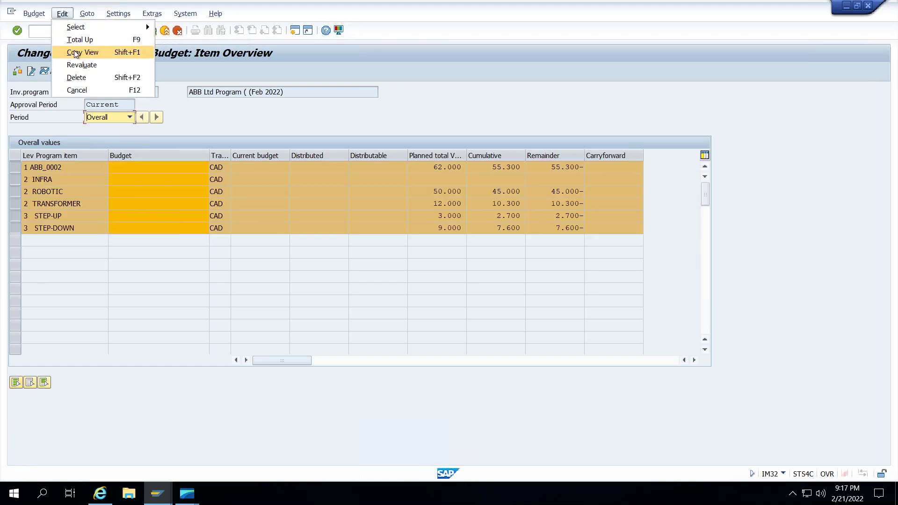
click(74, 52)
click(46, 90)
double_click(45, 90)
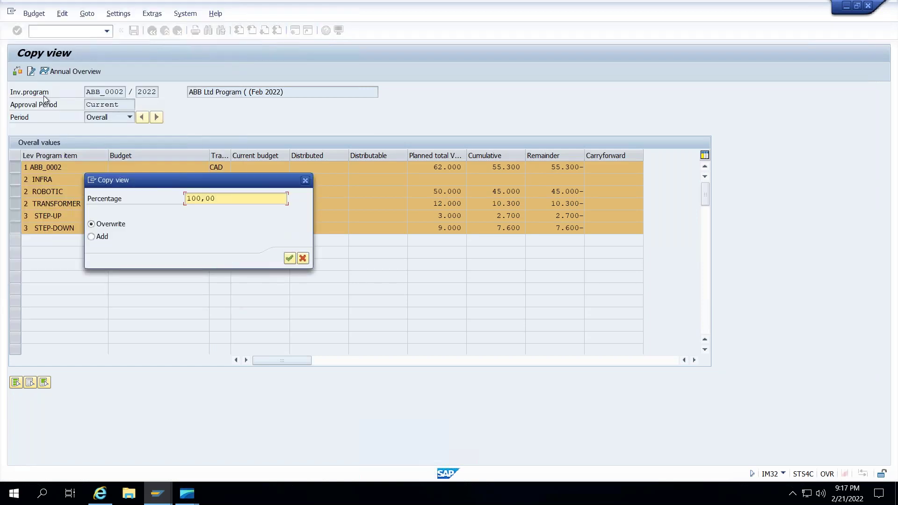
click(290, 258)
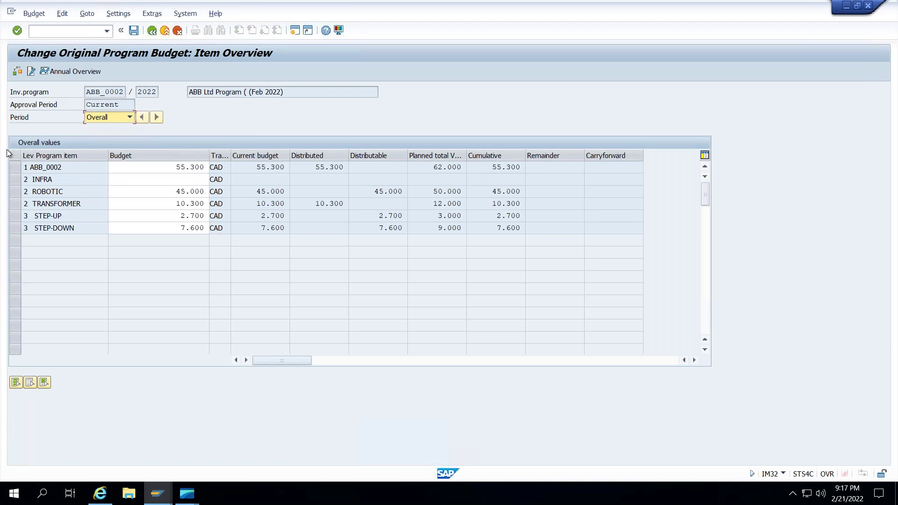
click(17, 72)
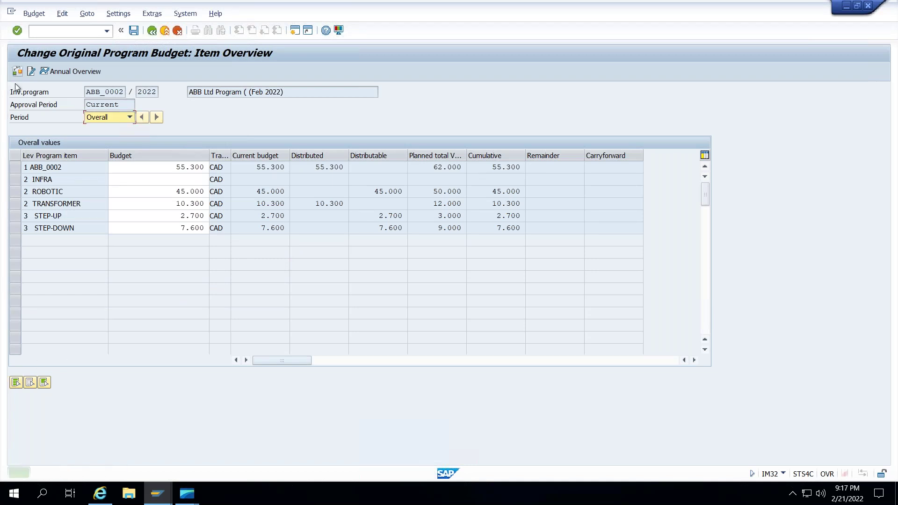
click(133, 31)
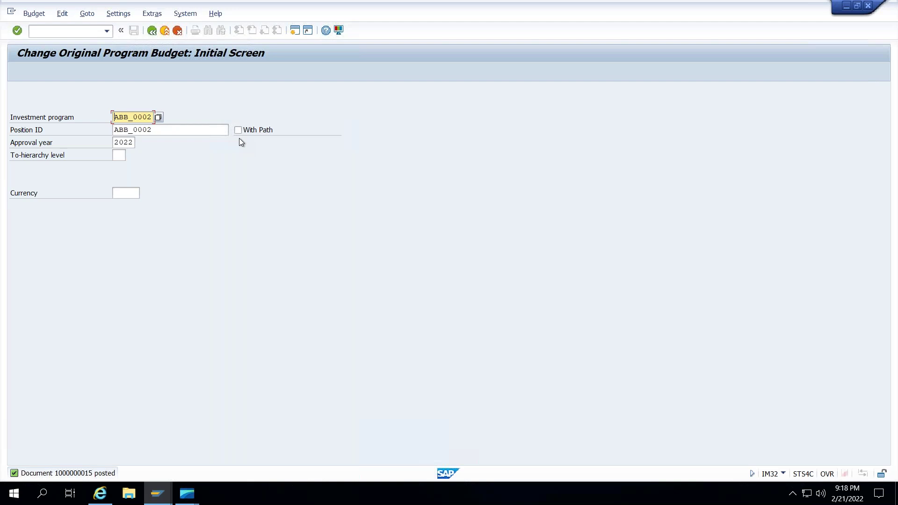
Return to Easy Access with Budgeting > Budget Distribution (IM52, IM53) expanded, then restore the window
click(153, 30)
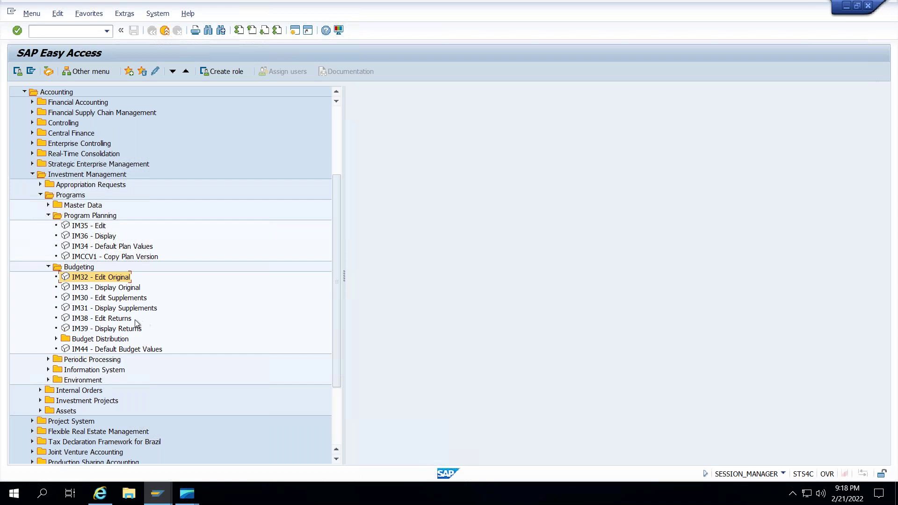
click(48, 267)
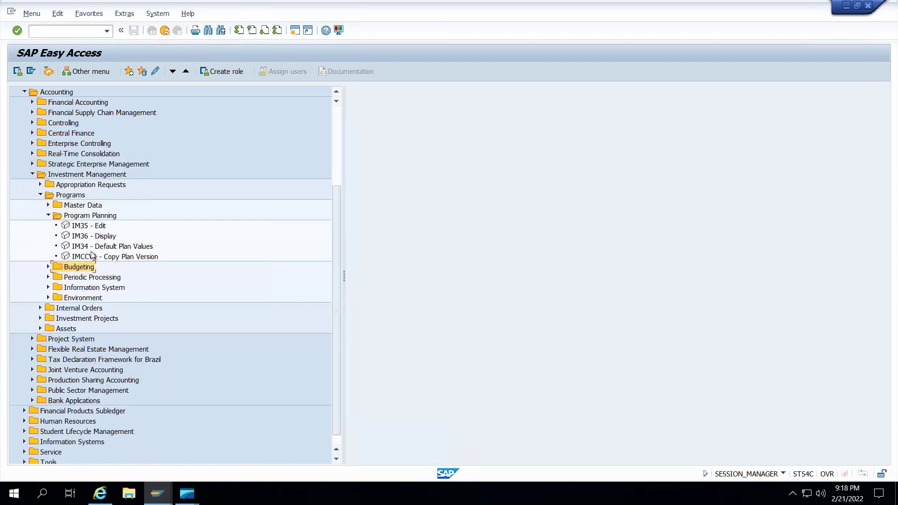
click(48, 267)
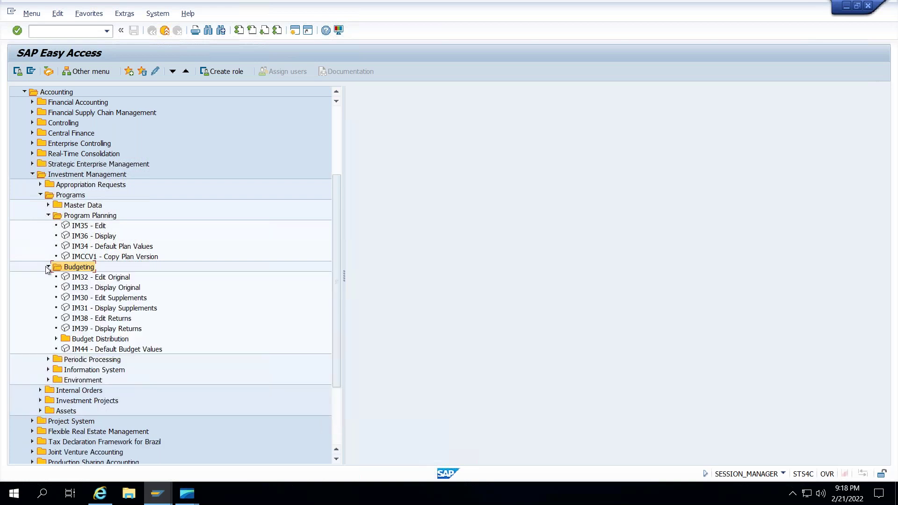
click(57, 339)
double_click(92, 349)
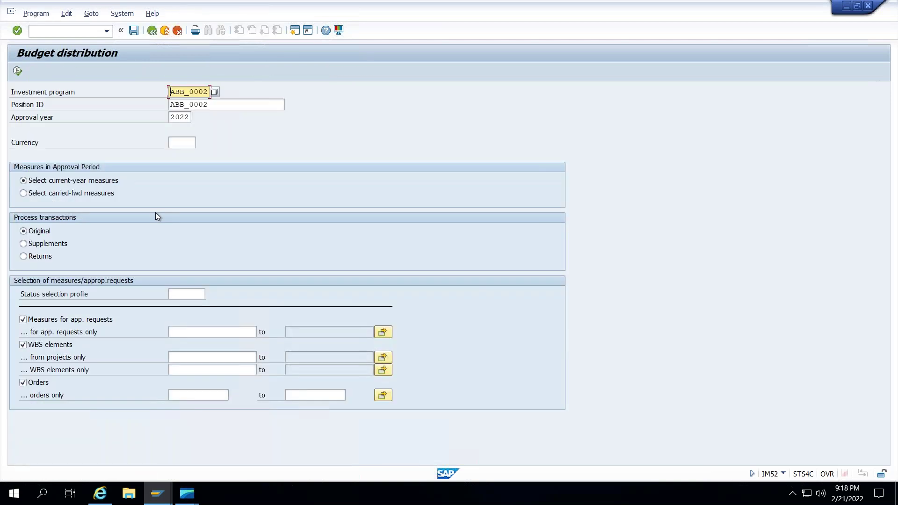
click(155, 34)
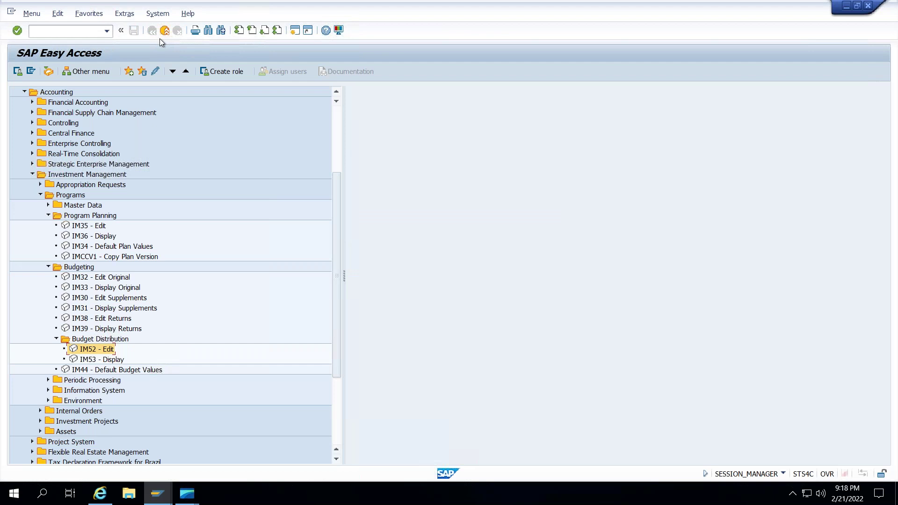
double_click(248, 8)
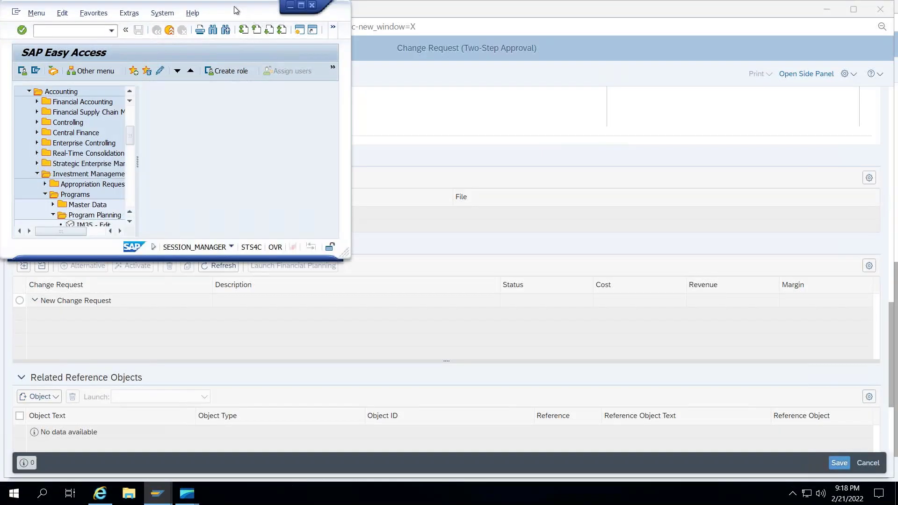
Maximize the SAP Easy Access window again and select the command field
double_click(234, 13)
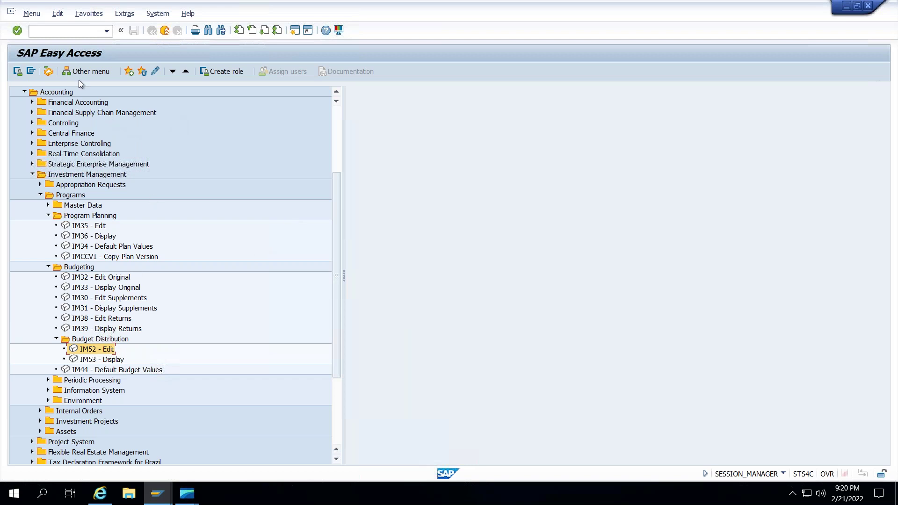
click(62, 33)
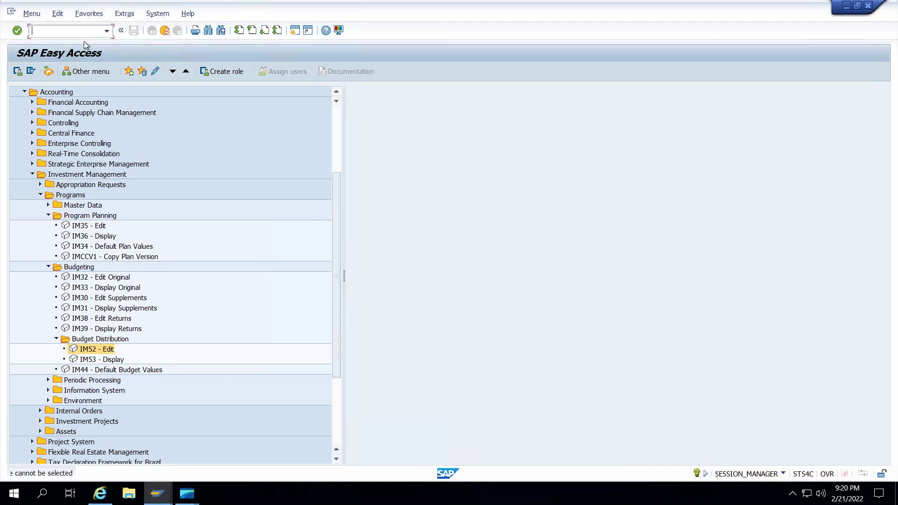
Run SPRO and go to Investment Management > Investment Programs > Master Data > Define Program Types
text(spro)
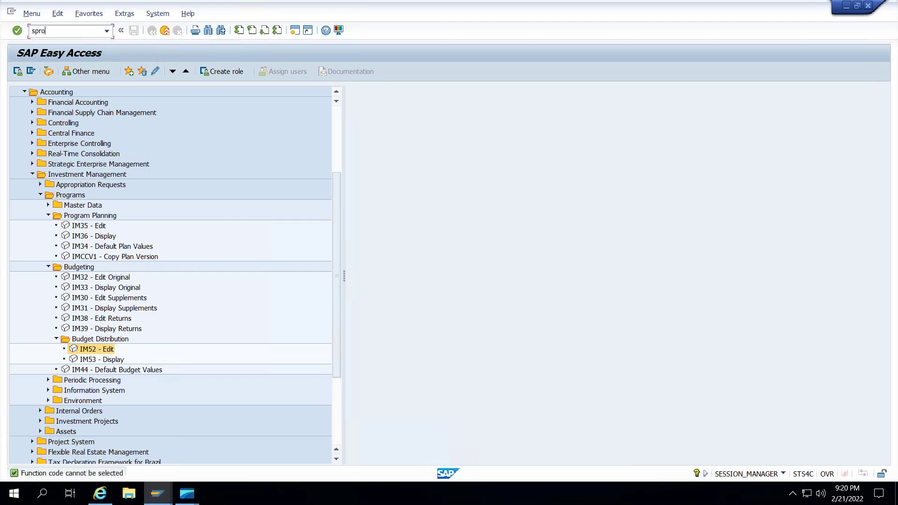
key(Return)
click(17, 71)
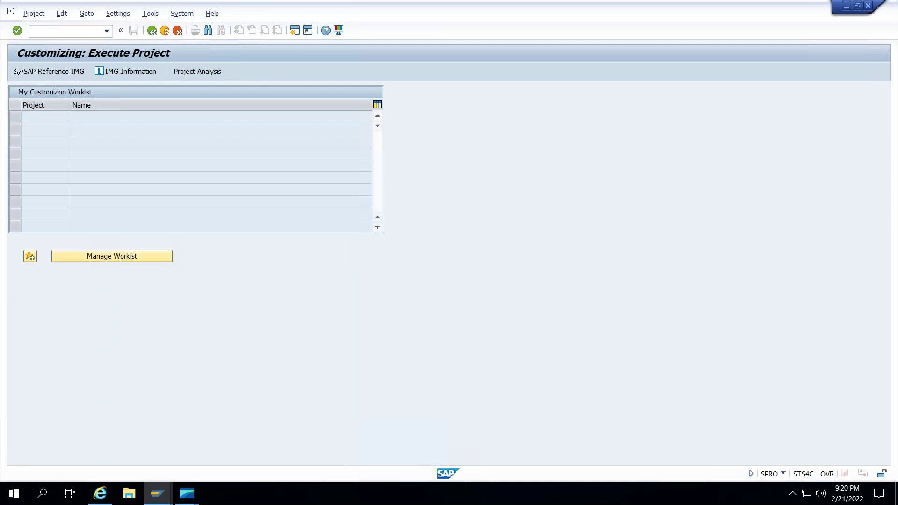
scroll(91, 260, down, 3)
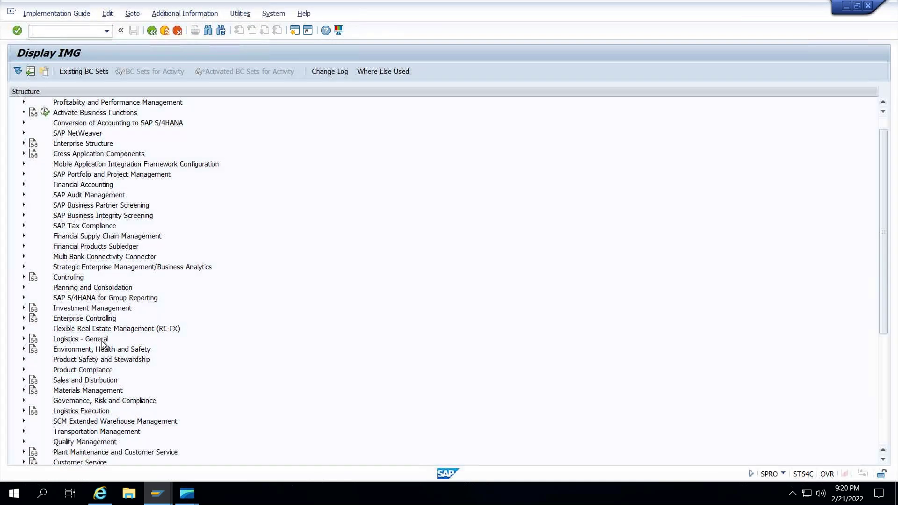
scroll(82, 309, down, 6)
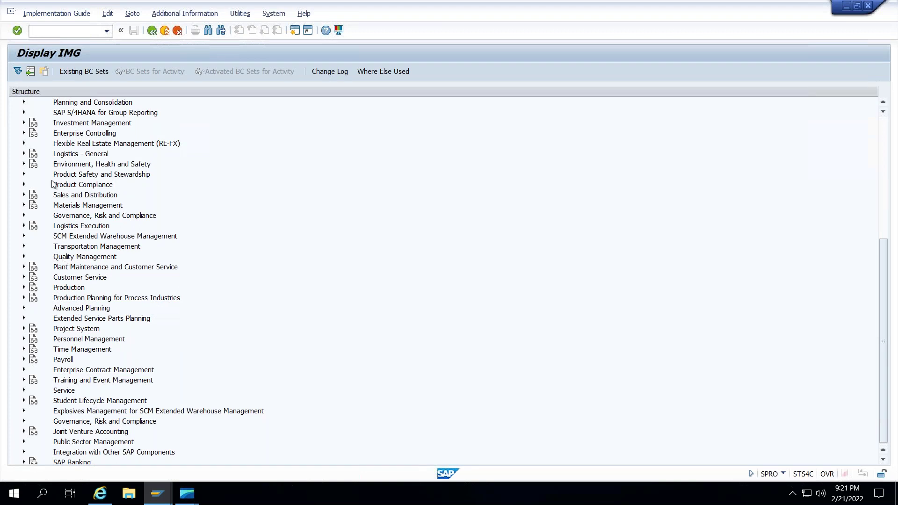
click(24, 123)
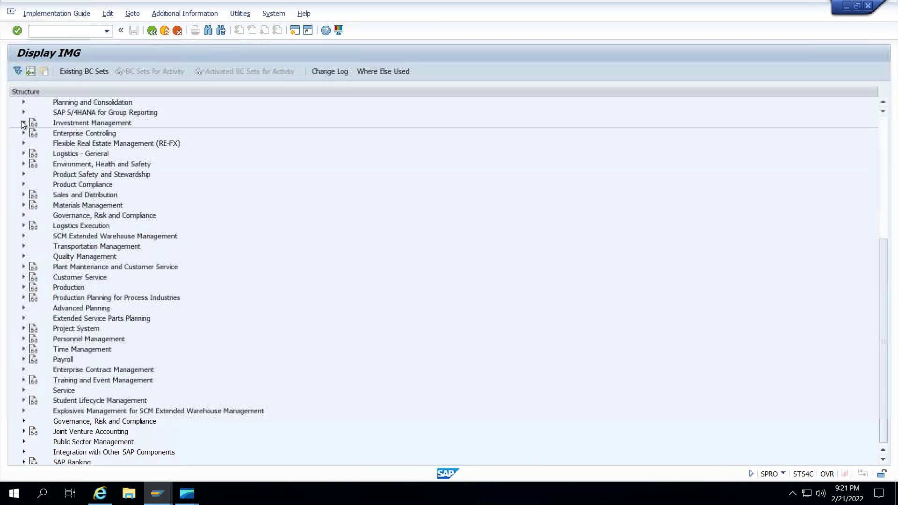
click(32, 134)
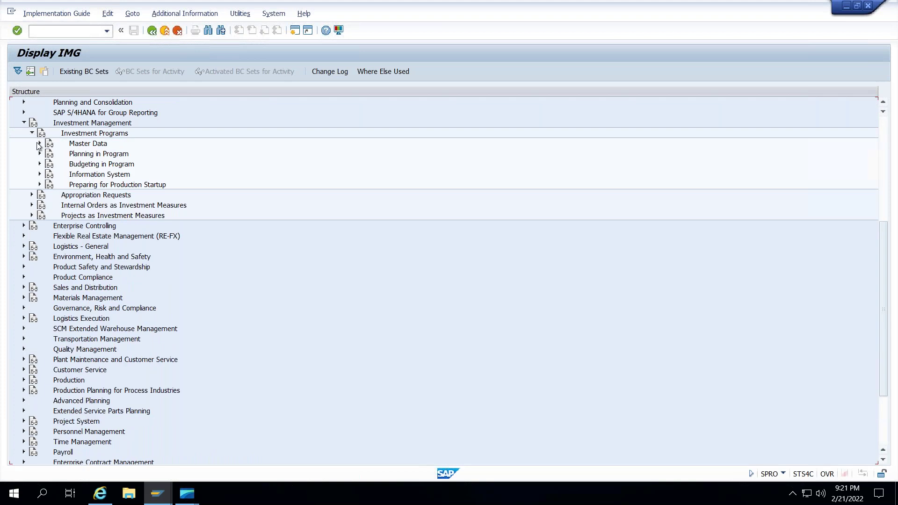
click(39, 144)
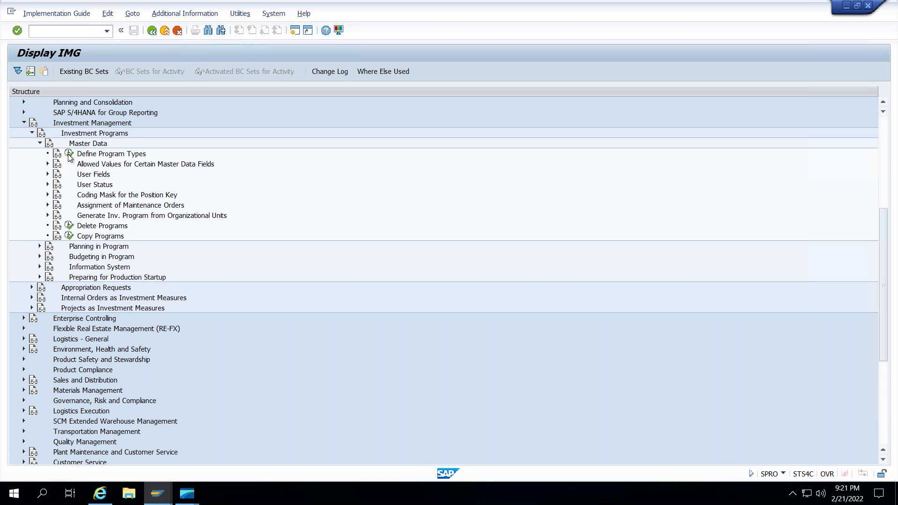
scroll(69, 157, up, 7)
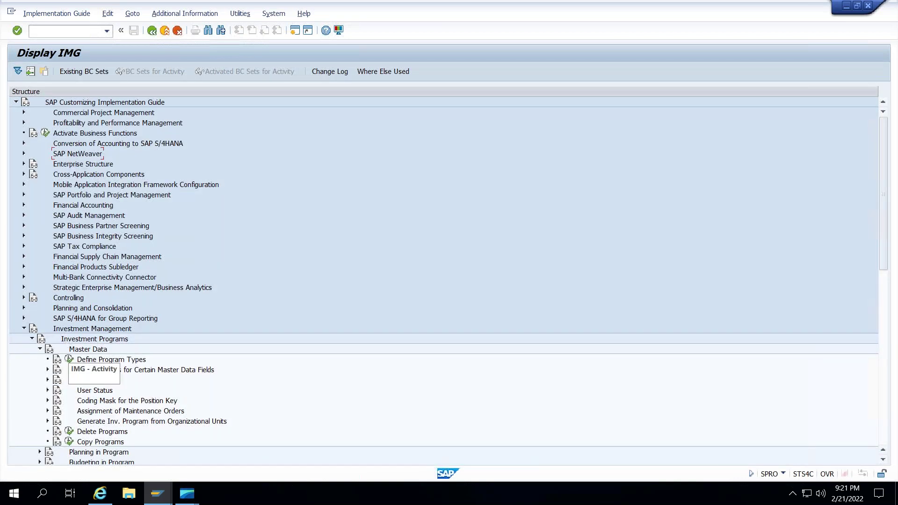
click(68, 359)
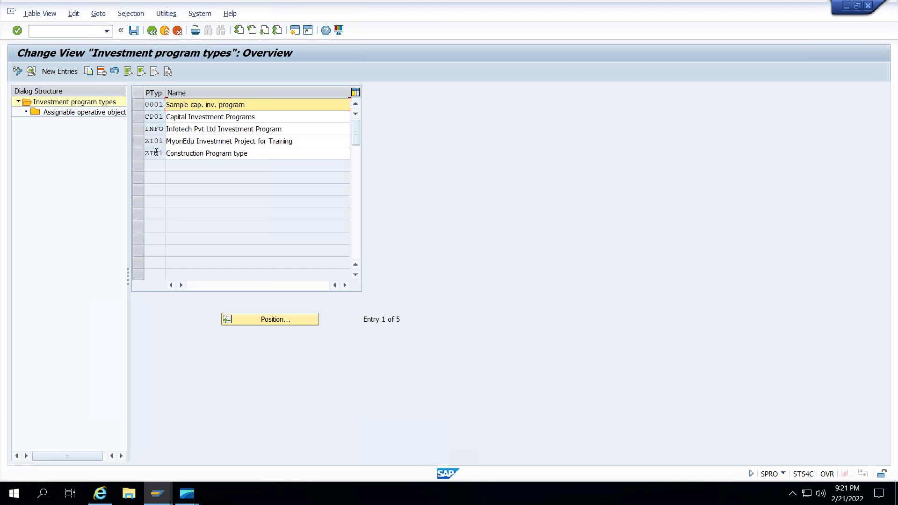
Open program type ZI01's details and inspect budget profile Z00001 and planning profile Z0001
click(139, 142)
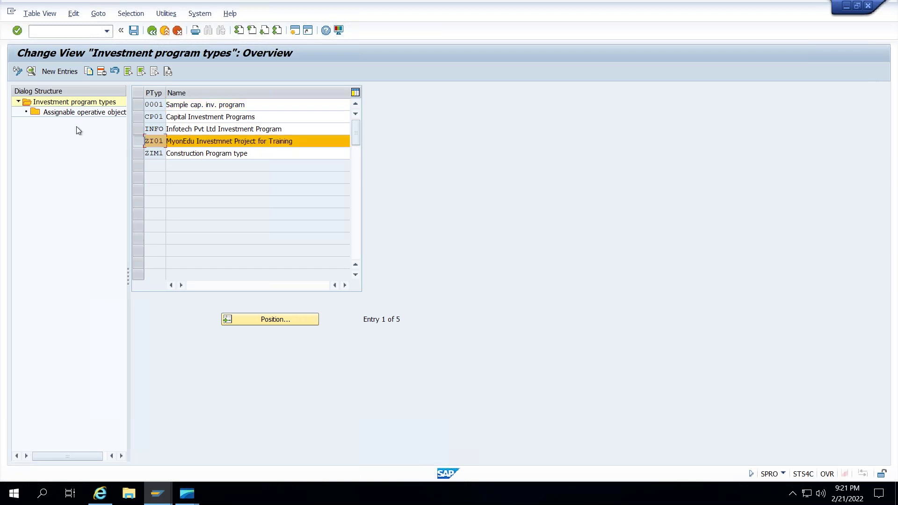
double_click(152, 142)
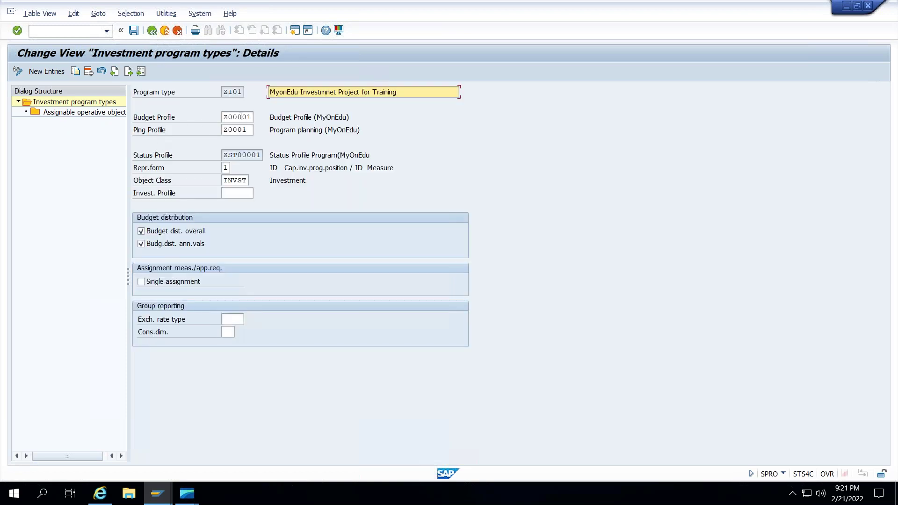
click(241, 118)
click(239, 129)
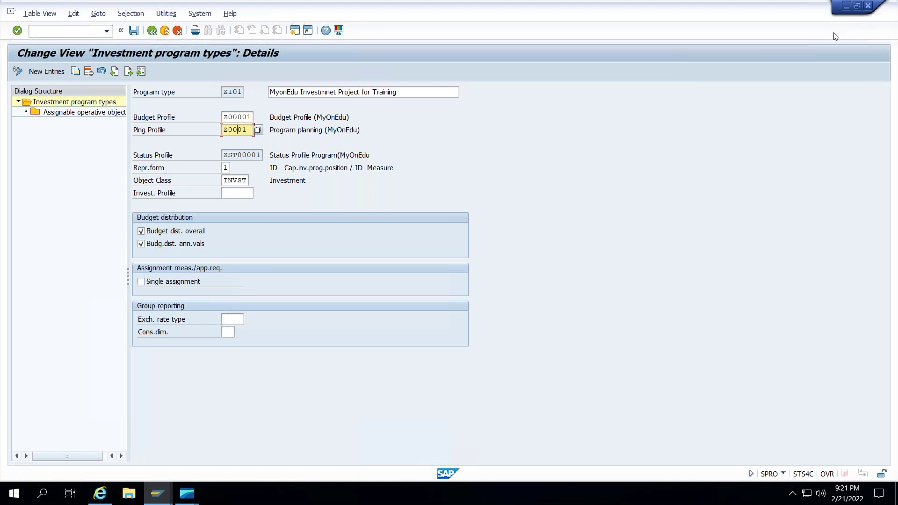
mouse_move(159, 113)
mouse_down()
mouse_move(170, 111)
mouse_move(179, 131)
mouse_move(192, 124)
mouse_move(204, 145)
mouse_move(197, 192)
mouse_move(206, 185)
mouse_up()
drag(362, 114, 576, 115)
drag(427, 127, 624, 138)
drag(418, 152, 540, 162)
drag(439, 173, 555, 183)
drag(388, 109, 382, 125)
mouse_move(443, 124)
mouse_down()
mouse_move(423, 129)
mouse_move(429, 140)
mouse_up()
mouse_move(190, 131)
mouse_down()
mouse_move(205, 137)
mouse_move(226, 123)
mouse_move(204, 117)
mouse_move(213, 123)
mouse_move(225, 115)
mouse_up()
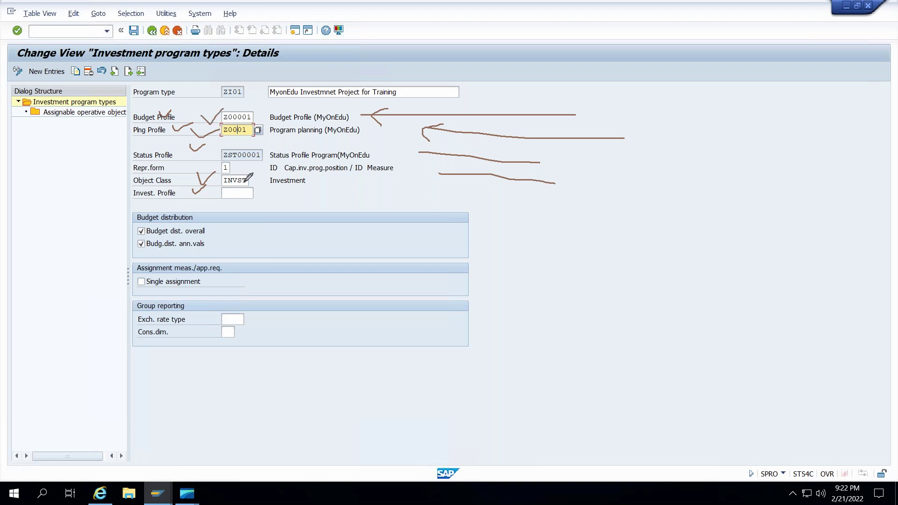
mouse_move(191, 143)
mouse_down()
mouse_move(199, 154)
mouse_move(213, 146)
mouse_up()
drag(209, 180, 241, 168)
drag(197, 177, 210, 181)
mouse_move(225, 208)
mouse_down()
mouse_move(124, 208)
mouse_move(127, 255)
mouse_move(247, 228)
mouse_move(237, 208)
mouse_up()
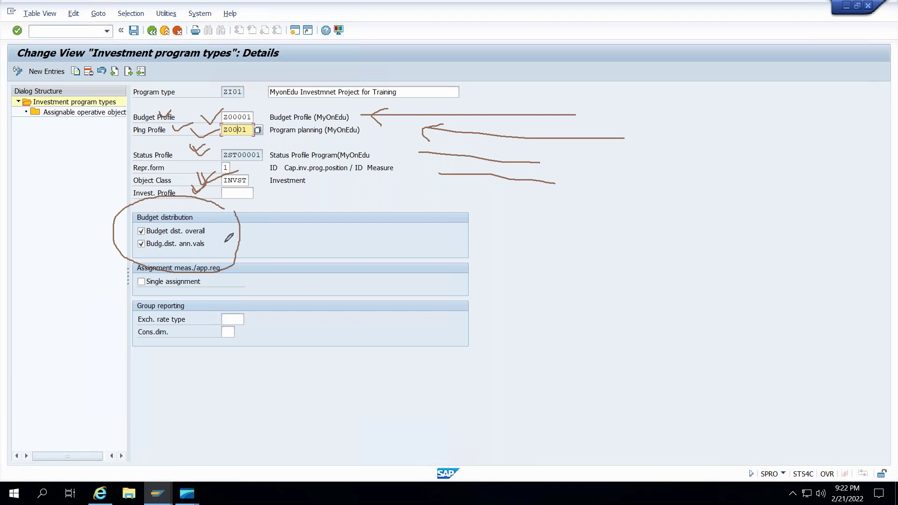
drag(212, 228, 241, 213)
mouse_move(131, 227)
mouse_down()
mouse_move(148, 229)
mouse_move(135, 225)
mouse_up()
mouse_move(215, 238)
mouse_down()
mouse_move(224, 245)
mouse_move(246, 233)
mouse_up()
drag(191, 253, 225, 252)
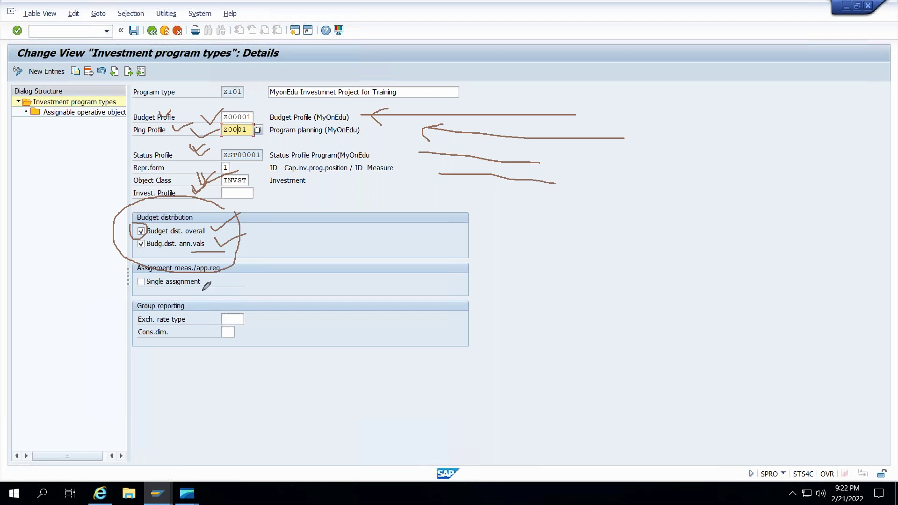
drag(220, 279, 243, 273)
drag(117, 277, 141, 263)
mouse_move(248, 308)
mouse_down()
mouse_move(251, 317)
mouse_move(224, 346)
mouse_move(255, 318)
mouse_up()
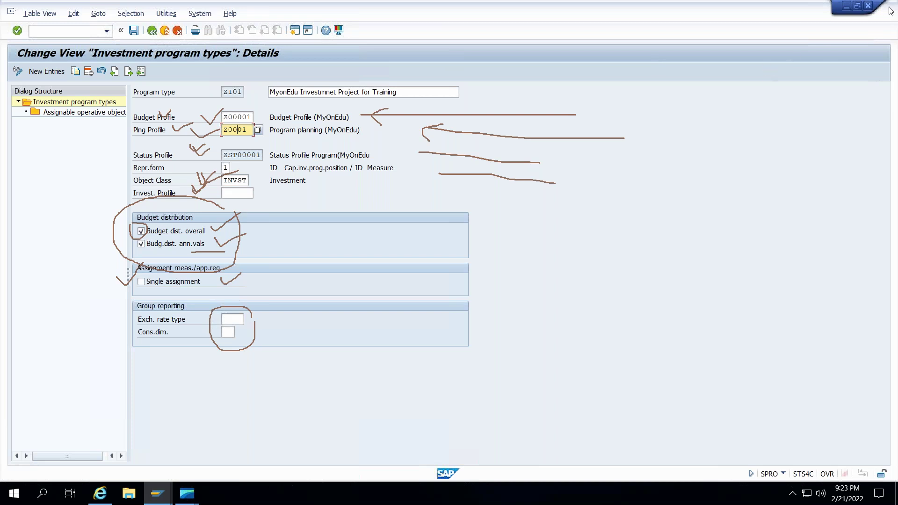
View ZI01's assignable operative objects (appropriation requests, WBS elements), then go back to the program types list
key(Escape)
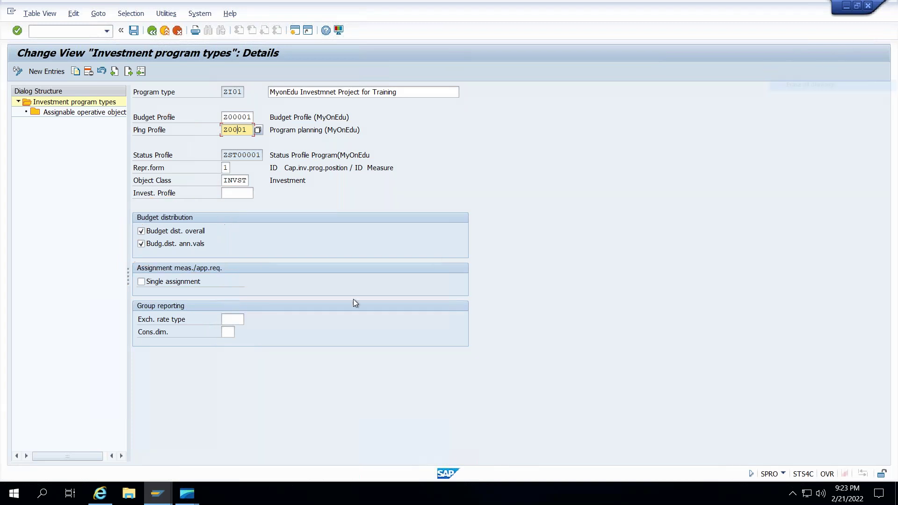
click(226, 321)
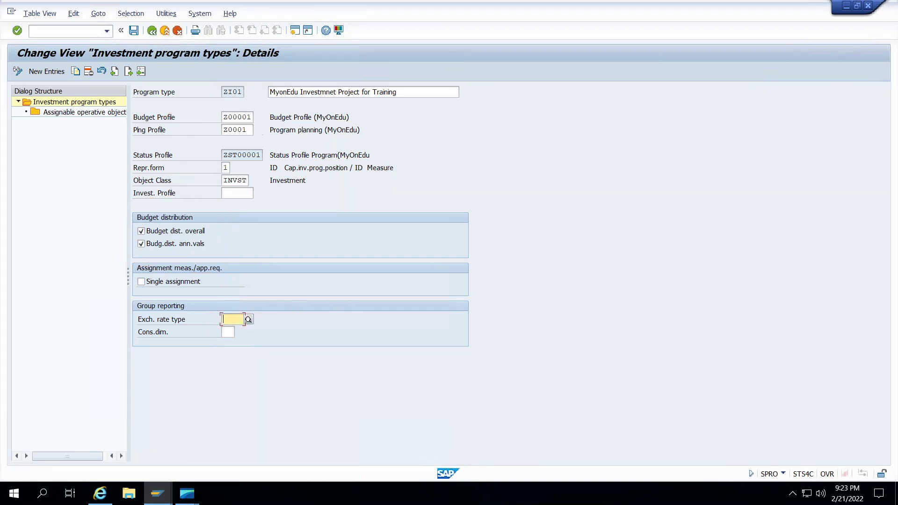
double_click(84, 114)
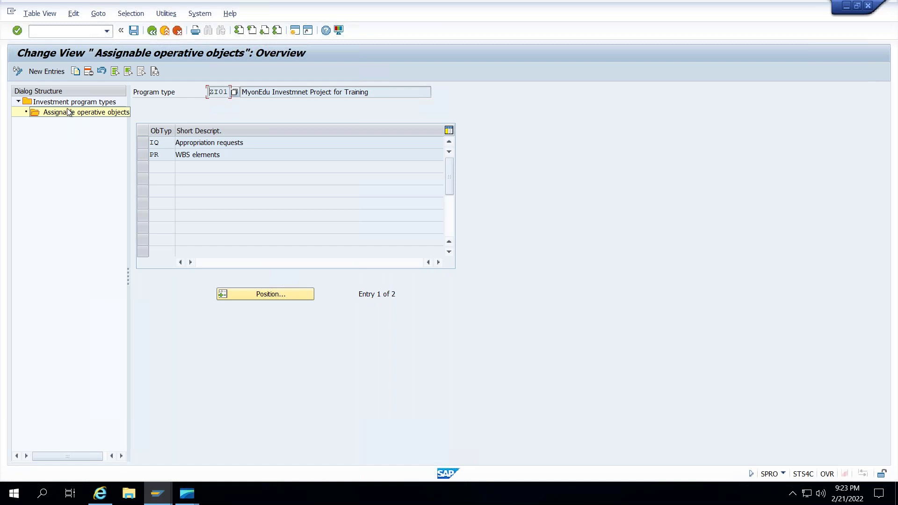
click(151, 33)
click(151, 32)
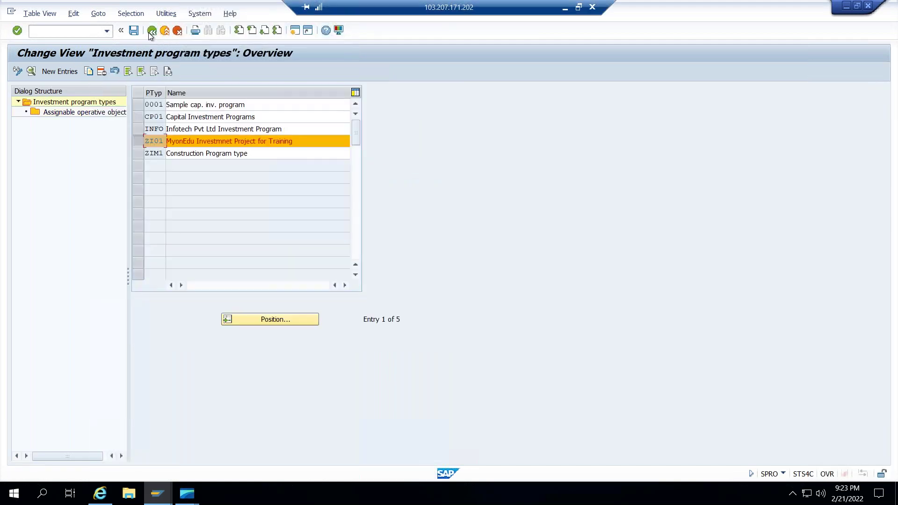
Back in the IMG, run Maintain Planning Profiles under Planning in Program > Cost Planning
click(150, 33)
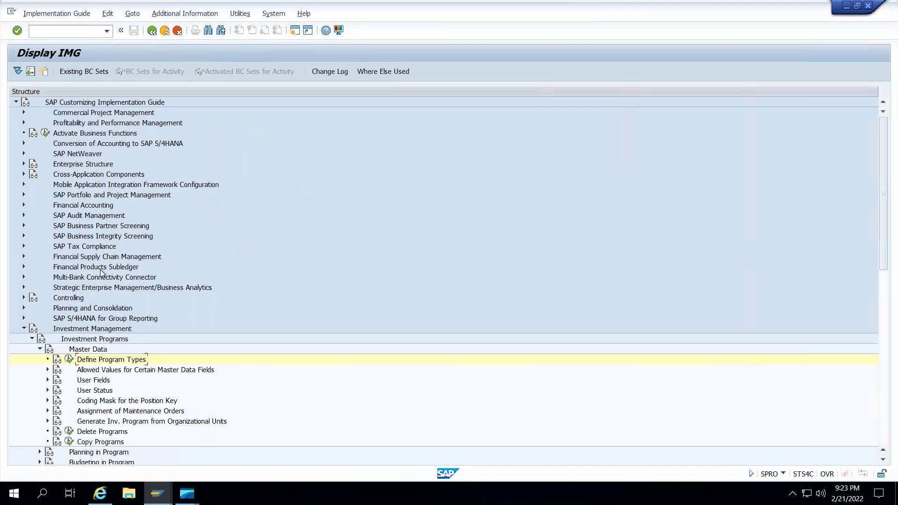
scroll(97, 277, down, 1)
scroll(99, 281, down, 1)
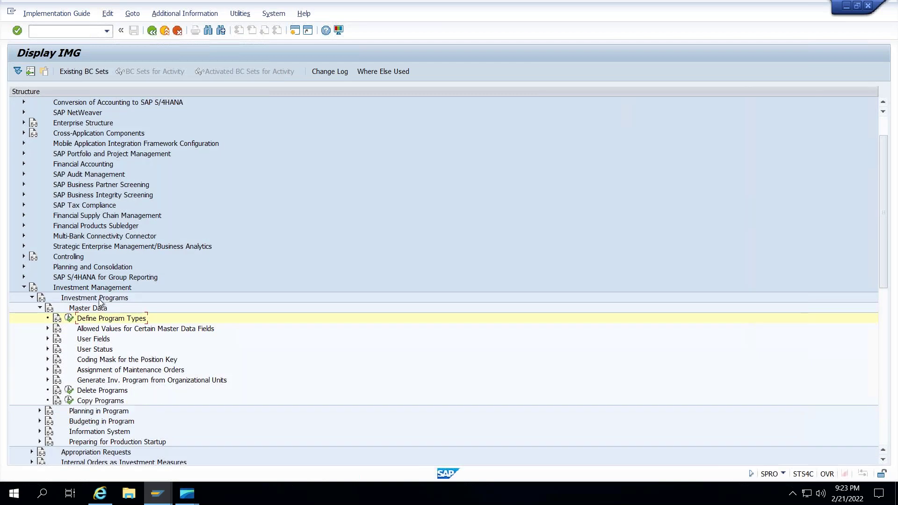
scroll(58, 395, down, 2)
click(40, 359)
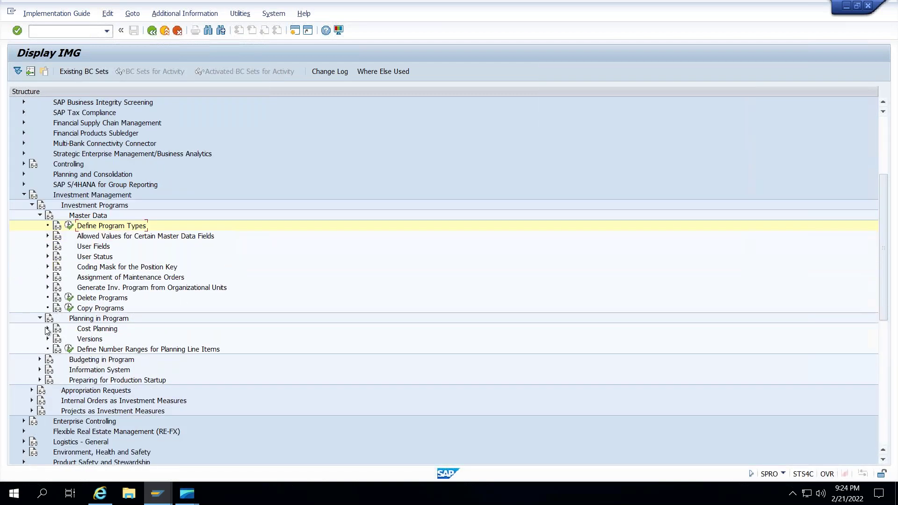
click(48, 328)
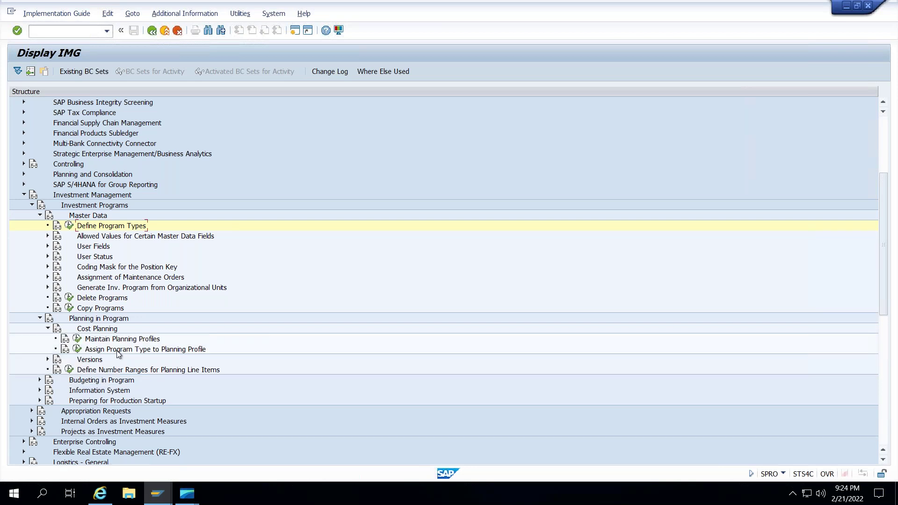
click(78, 340)
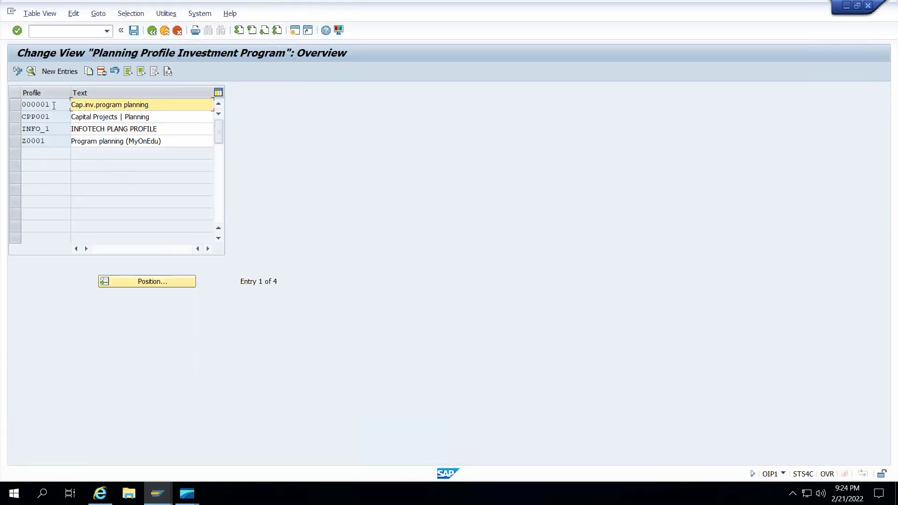
Open planning profile 000001 and mark its Total Values, Annual Values and future years settings
double_click(54, 105)
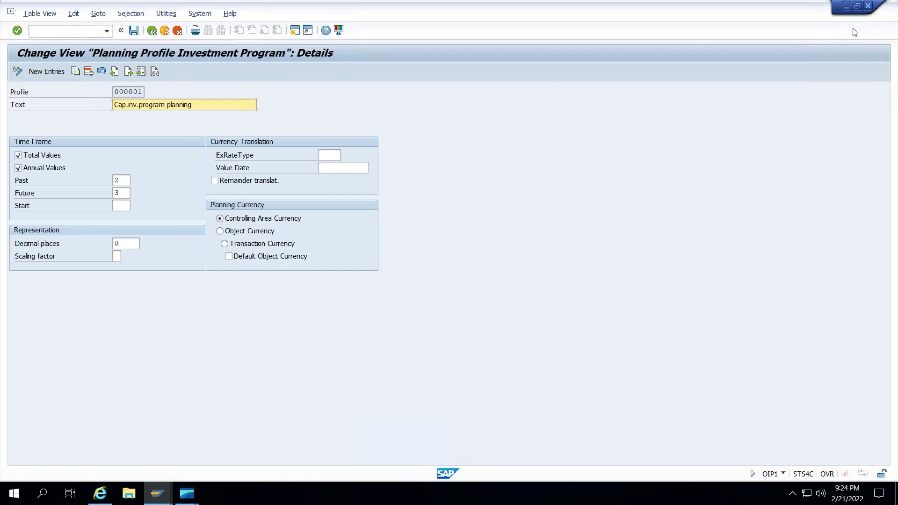
drag(57, 94, 106, 84)
drag(62, 153, 77, 149)
mouse_move(12, 150)
mouse_down()
mouse_move(18, 158)
mouse_move(24, 149)
mouse_move(9, 149)
mouse_move(14, 176)
mouse_move(33, 165)
mouse_up()
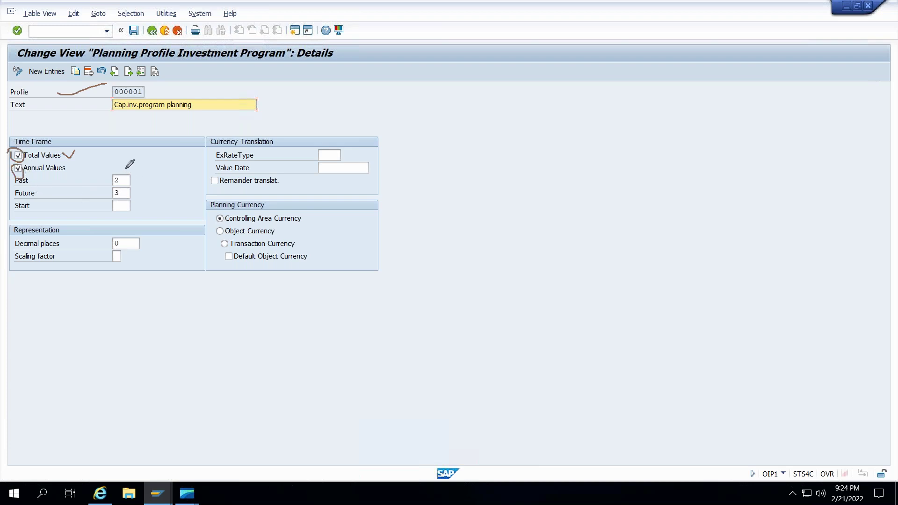
drag(124, 169, 139, 165)
drag(128, 187, 143, 193)
In a new session, run IM35 for ABB_0002 and check its planning periods 2019–2024
click(294, 31)
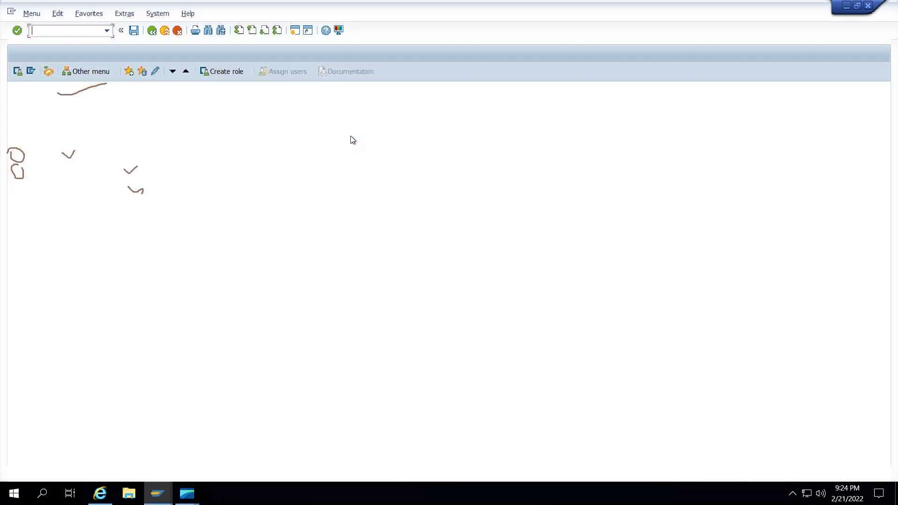
text(im35)
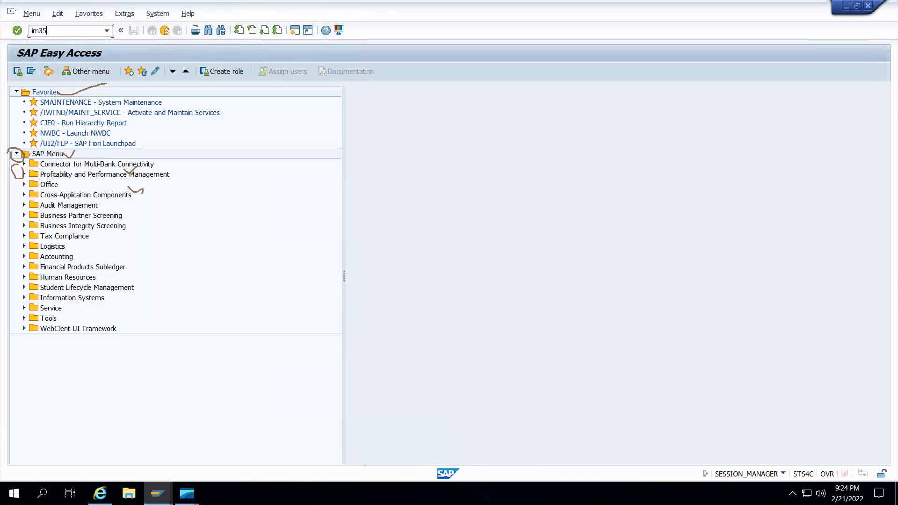
key(Return)
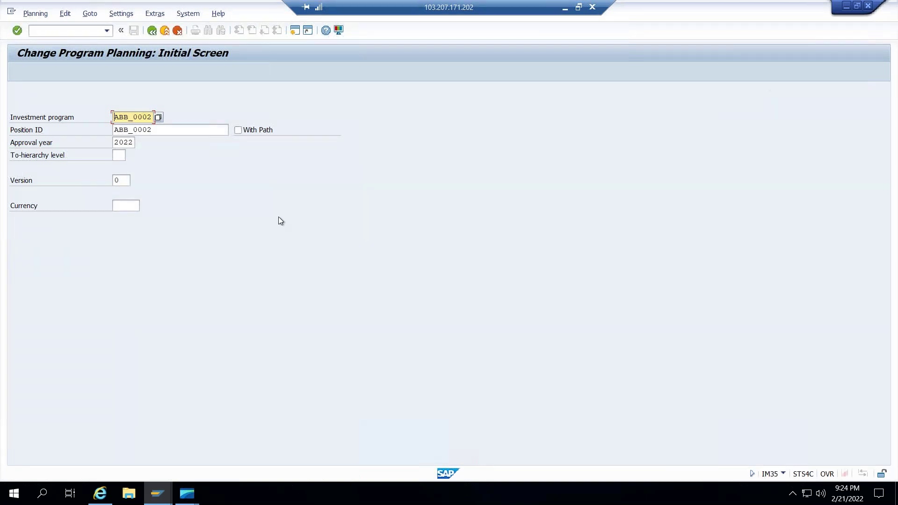
key(Return)
click(124, 117)
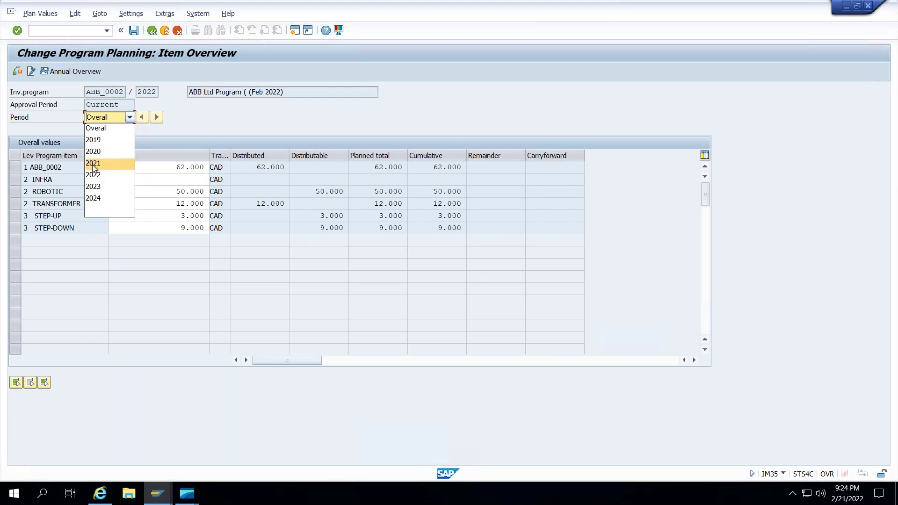
click(265, 148)
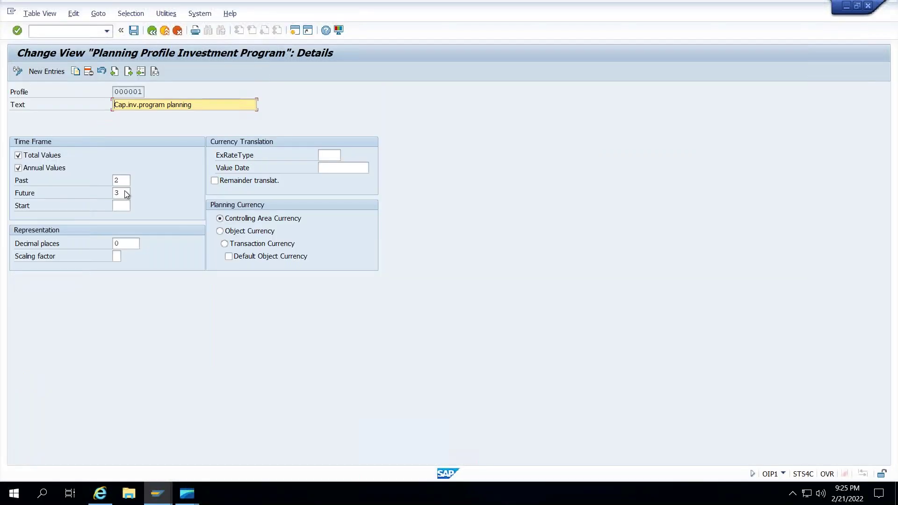
click(121, 180)
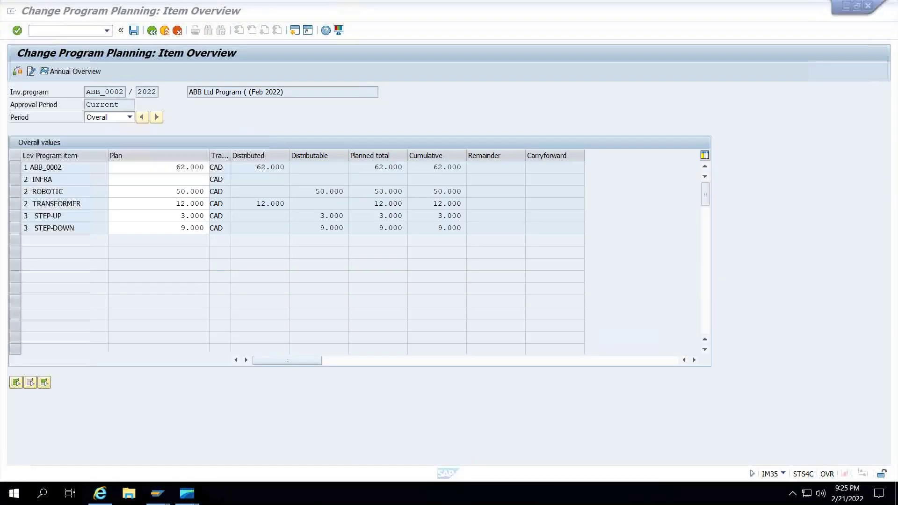
click(130, 118)
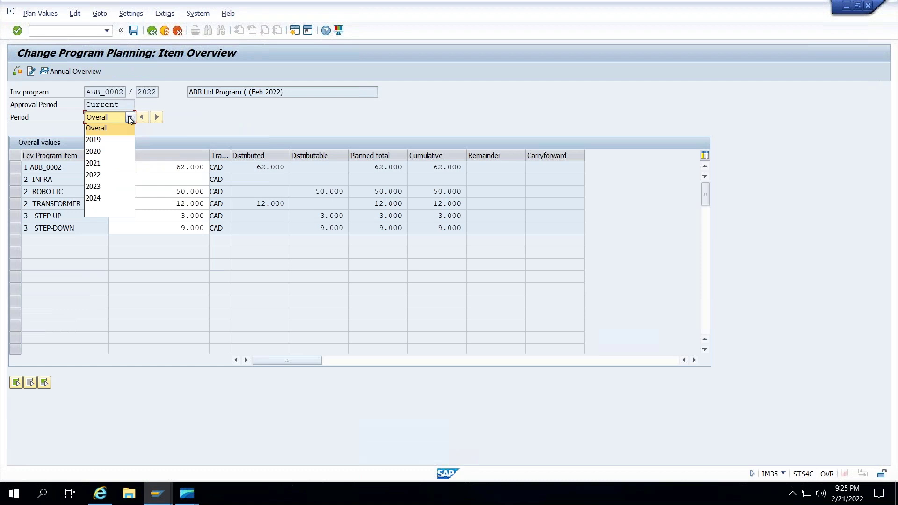
click(179, 127)
Return to the main menu and launch IM02 for ABB_0002's program definition
click(151, 32)
click(152, 32)
text(im02)
key(Return)
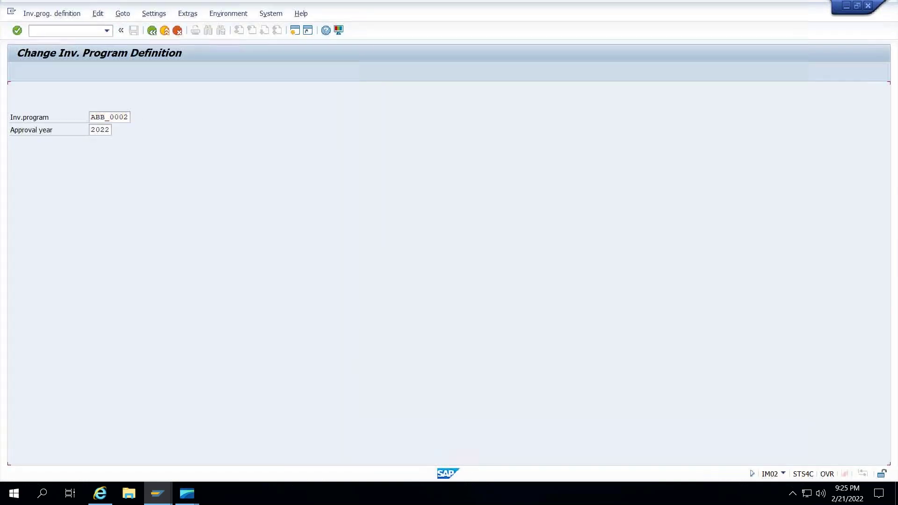
Open ABB_0002's definition, note program type 0001 with currency CAD, and return to the IMG
key(Return)
click(97, 132)
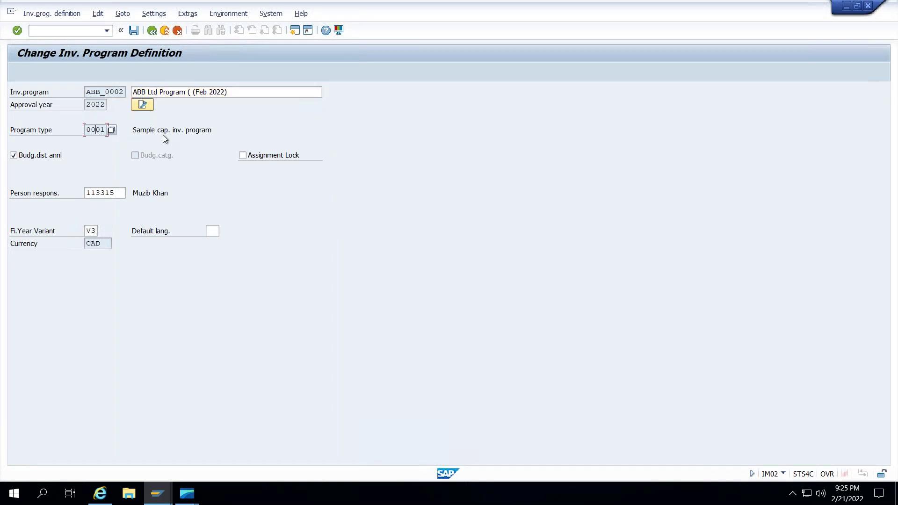
key(F3)
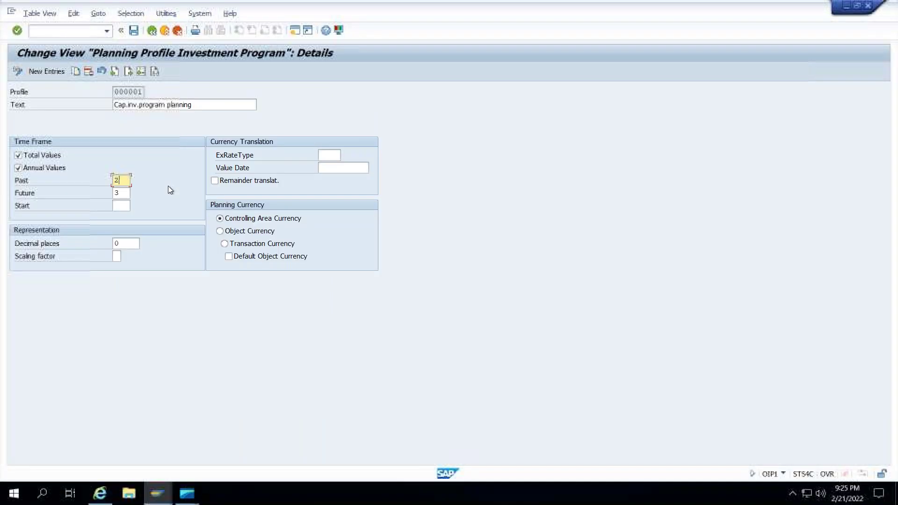
key(F3)
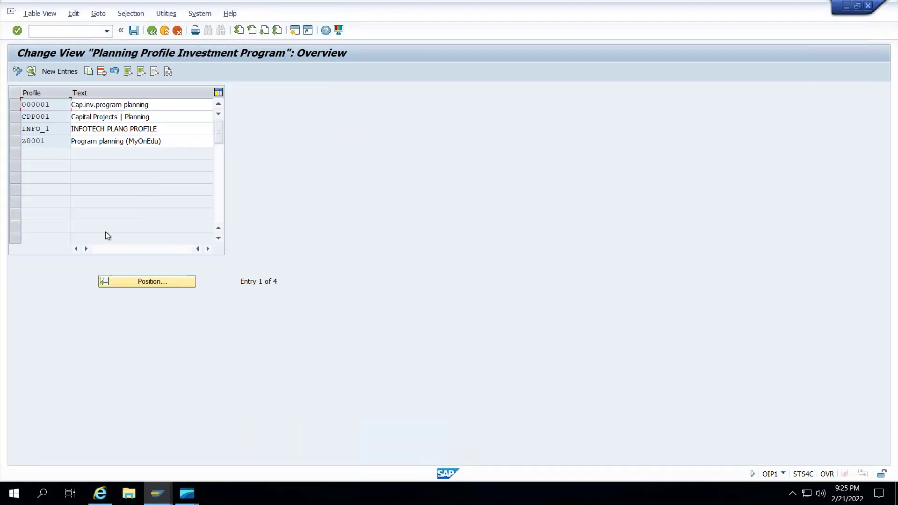
key(F3)
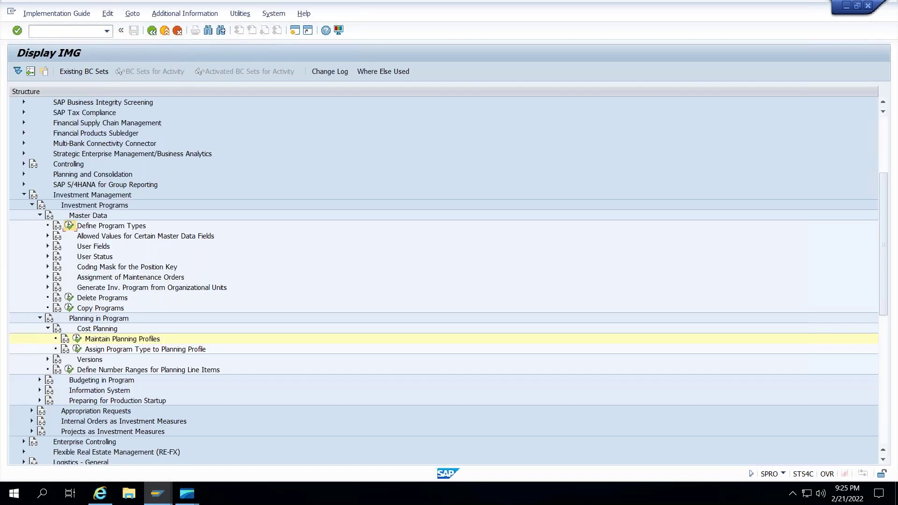
Open program type 0001's details and check its assigned planning profile 000001
double_click(106, 222)
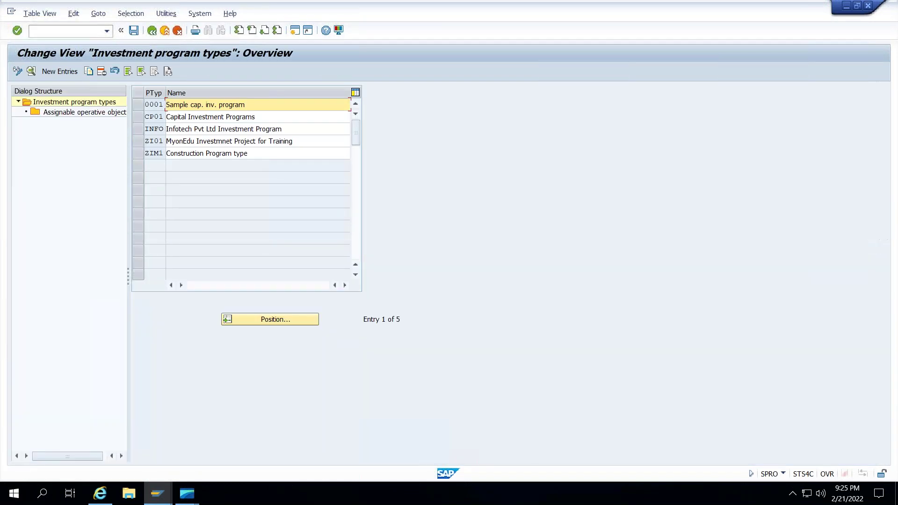
double_click(160, 103)
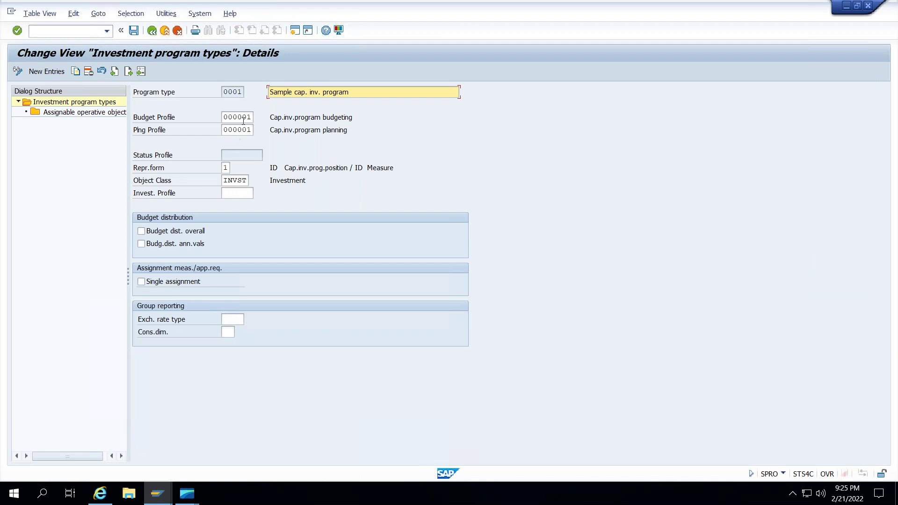
click(240, 130)
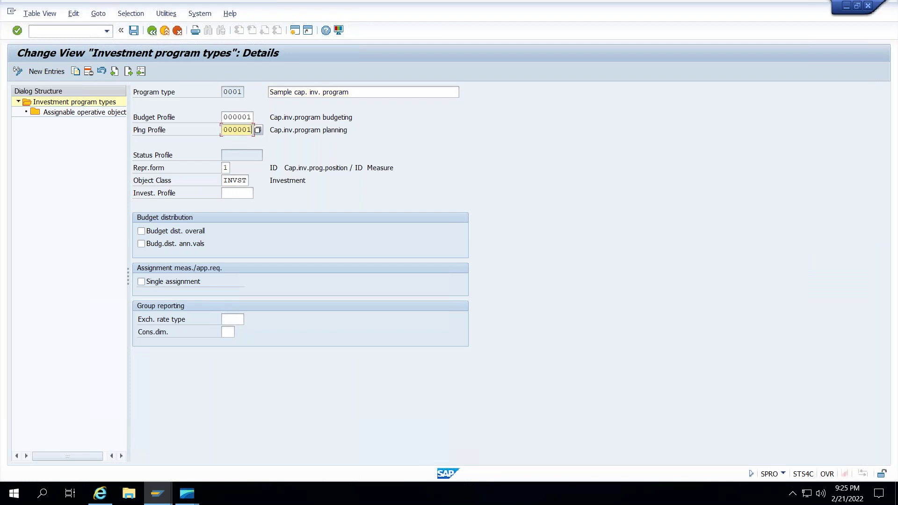
key(F3)
key(F3)
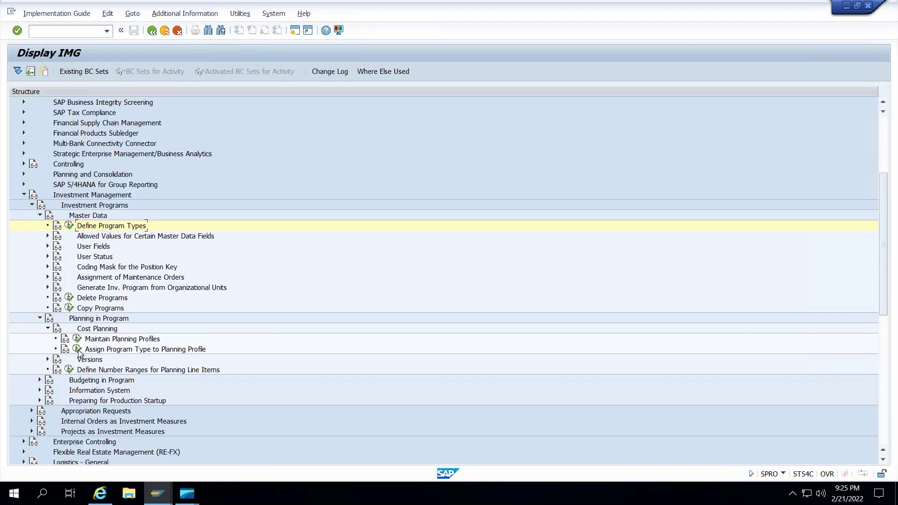
Open planning profile 000001 and check its 2 past and 3 future planning years
click(77, 339)
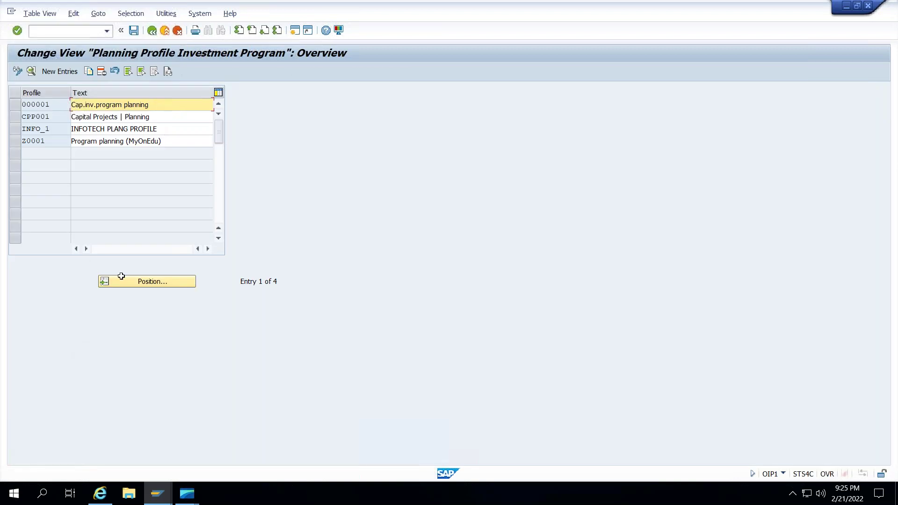
double_click(52, 104)
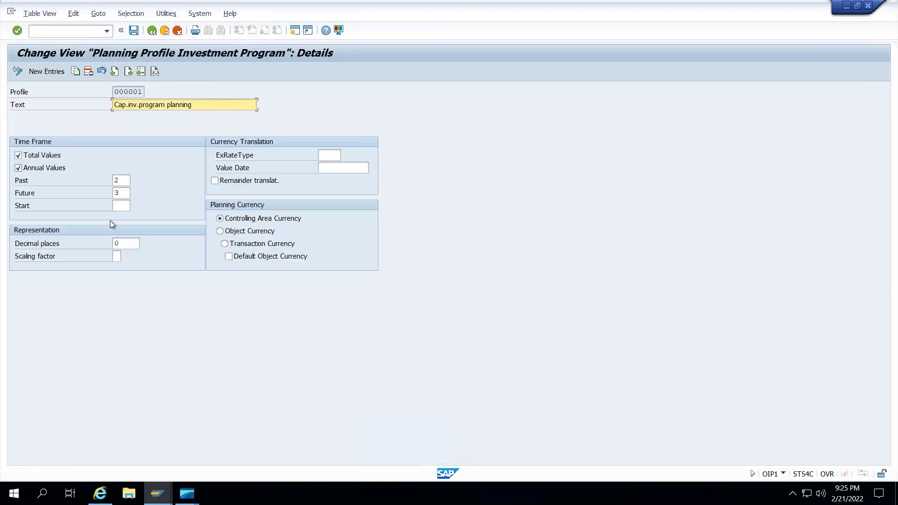
click(122, 183)
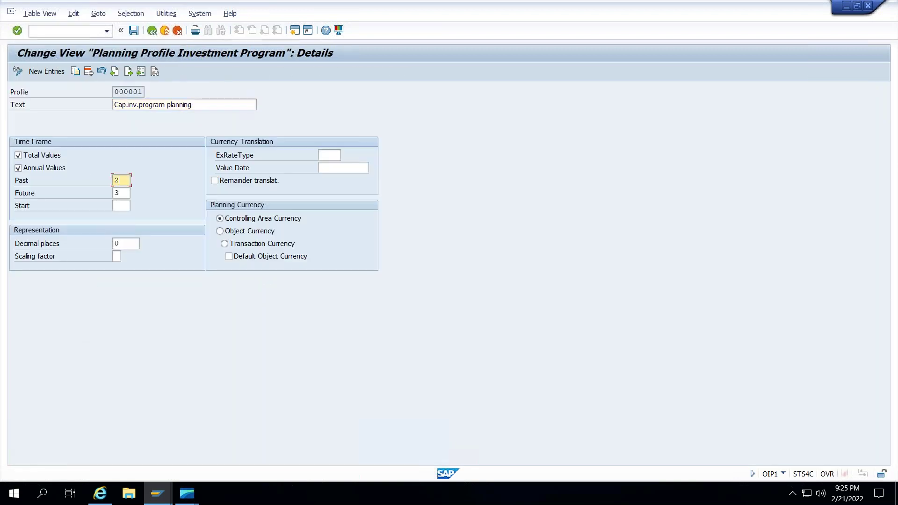
click(123, 194)
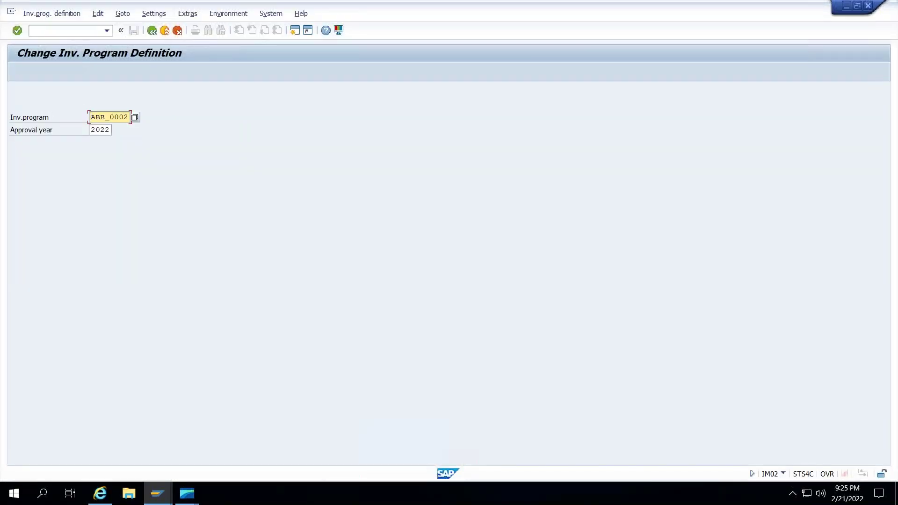
View ABB_0002's definition again, return to Easy Access, and enter transaction IME35
key(Return)
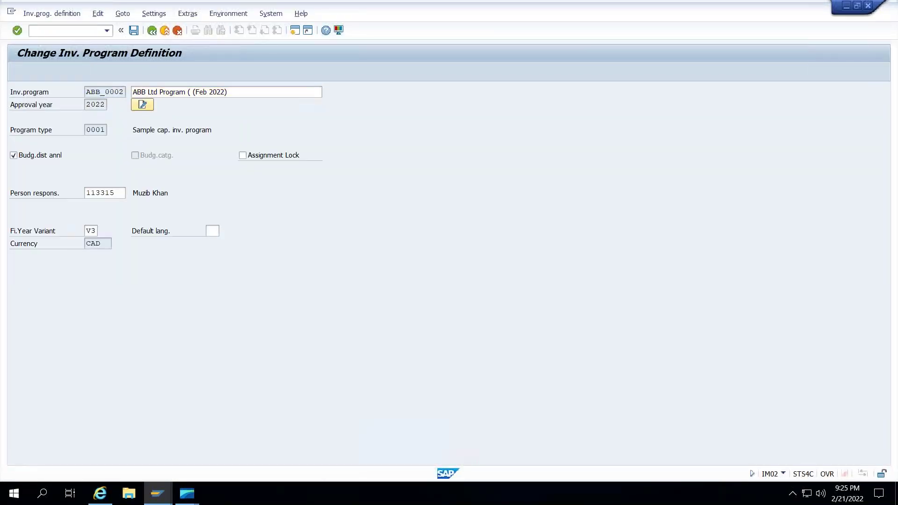
key(F3)
key(F3)
text(ime35)
key(Return)
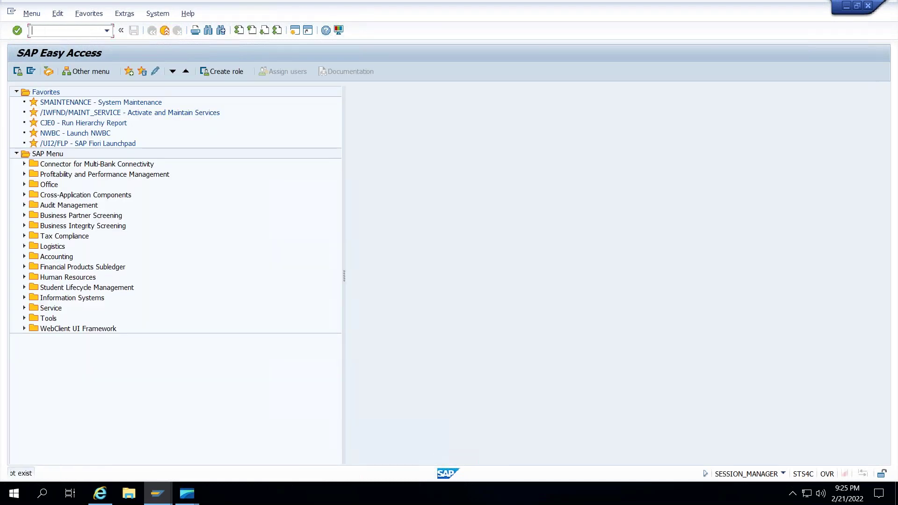
Run IM35 for ABB_0002 and check its planning periods 2019–2024, keeping Overall selected
text(im)
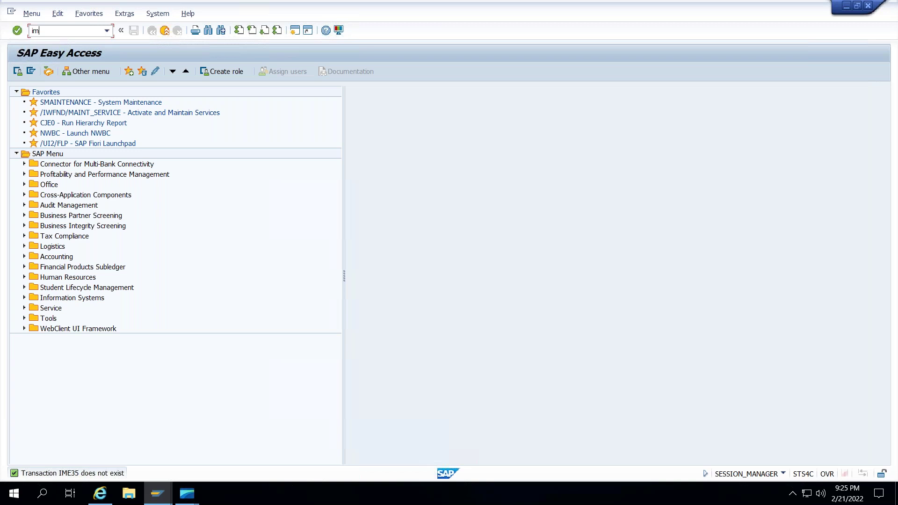
text(35)
key(Return)
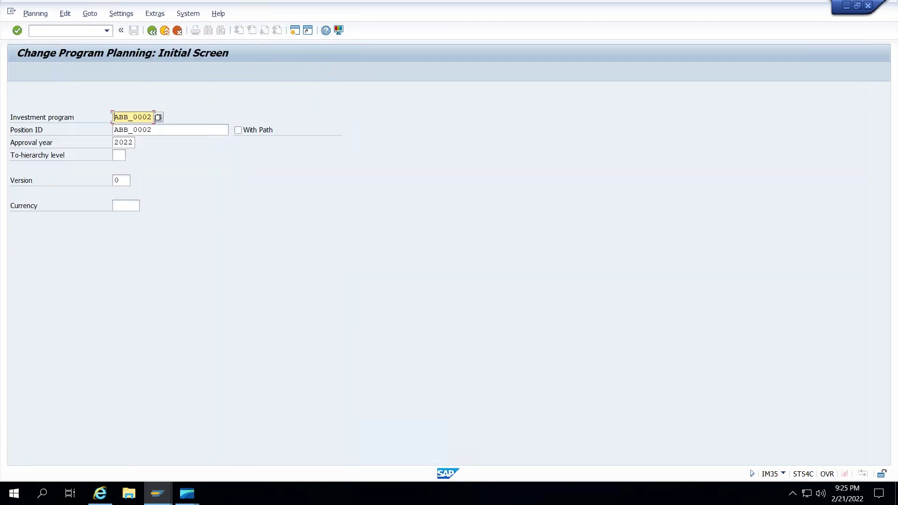
key(Return)
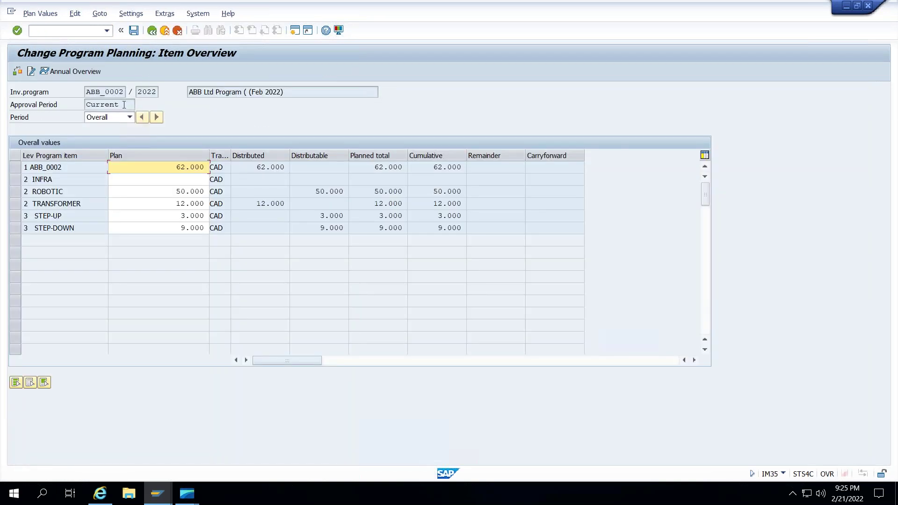
click(105, 119)
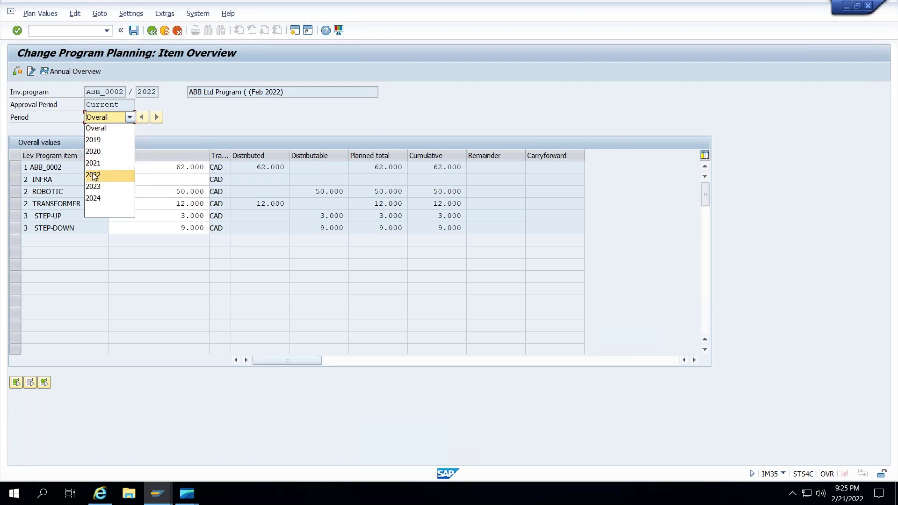
key(Escape)
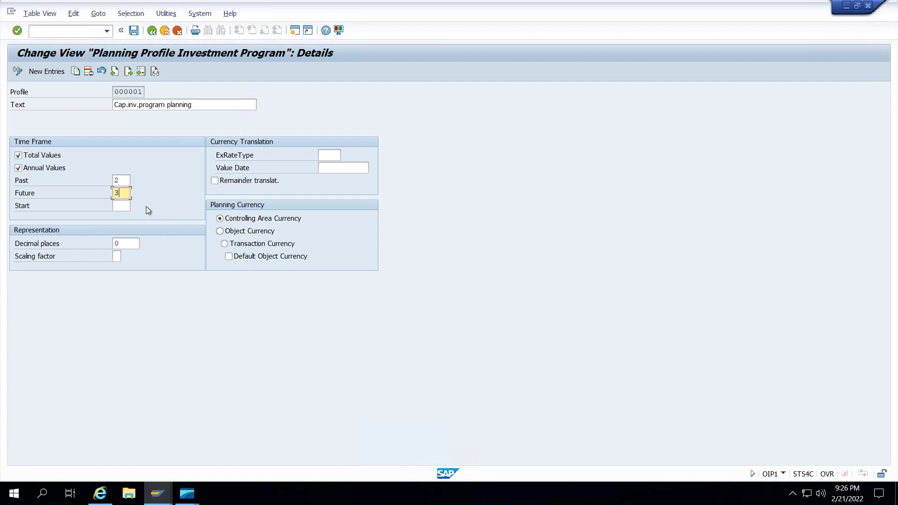
Check profile 000001's exchange rate type, value date and decimal places, then back out to Display IMG
click(330, 155)
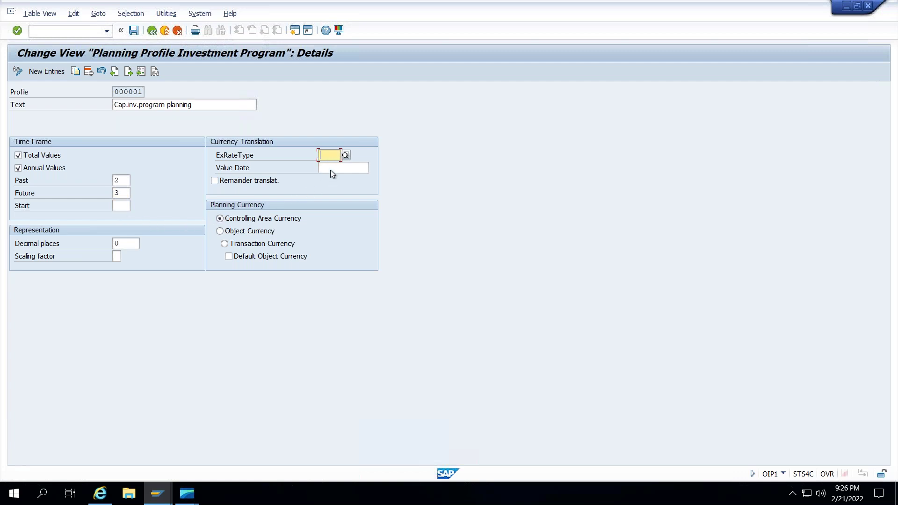
click(332, 168)
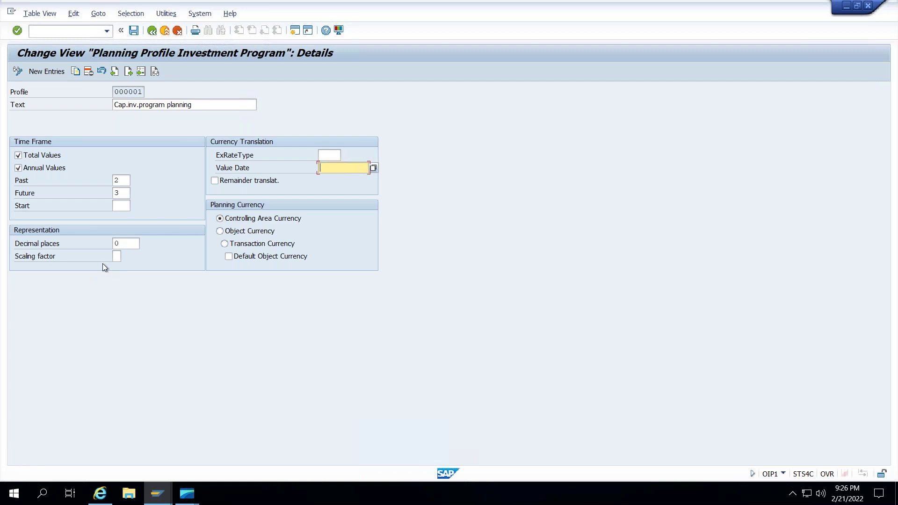
click(130, 245)
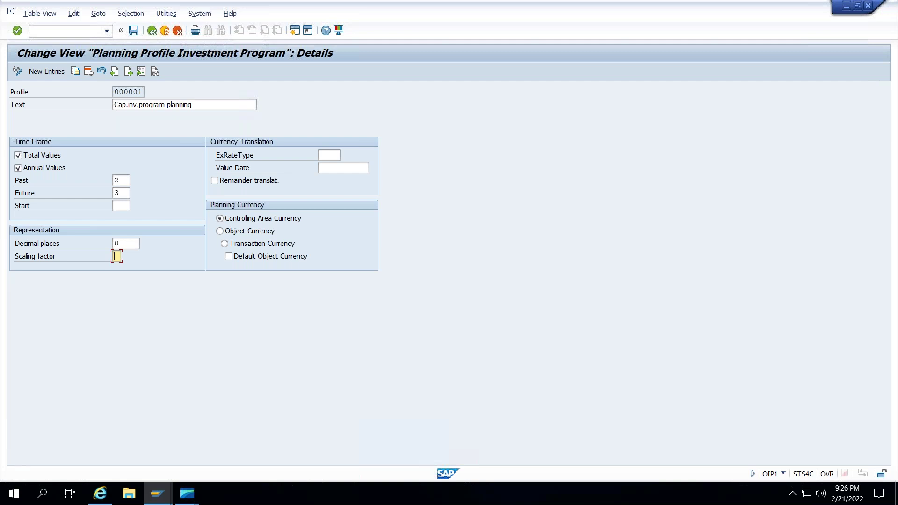
click(152, 31)
click(151, 30)
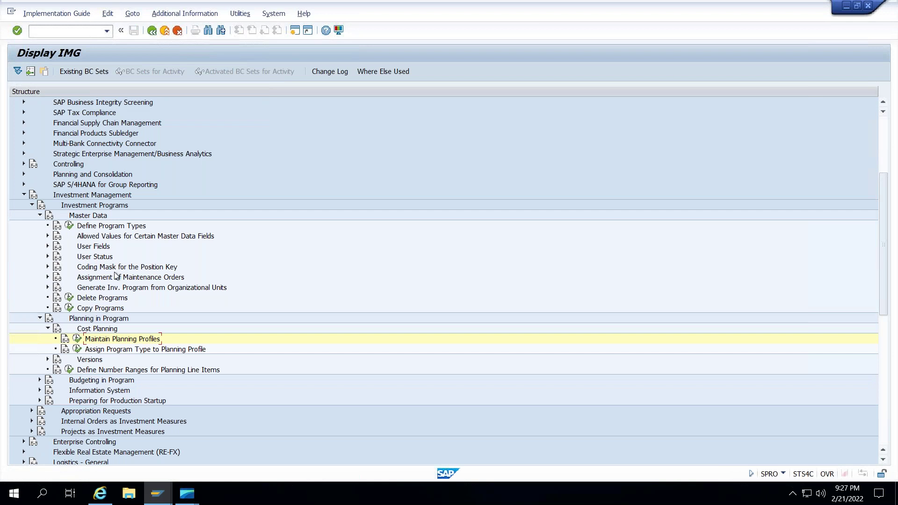
Confirm type 0001 uses planning profile 000001, and budget profile 000001 has total/annual values over 5 future years
click(76, 350)
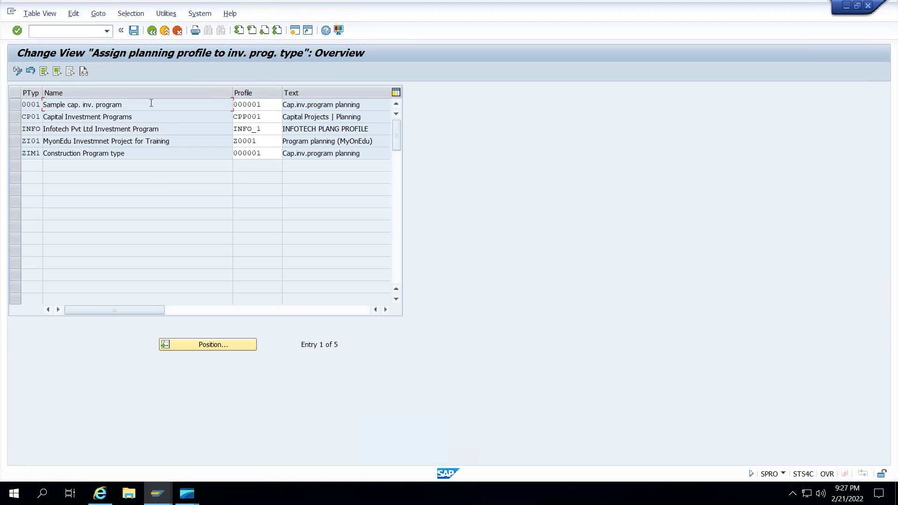
click(151, 30)
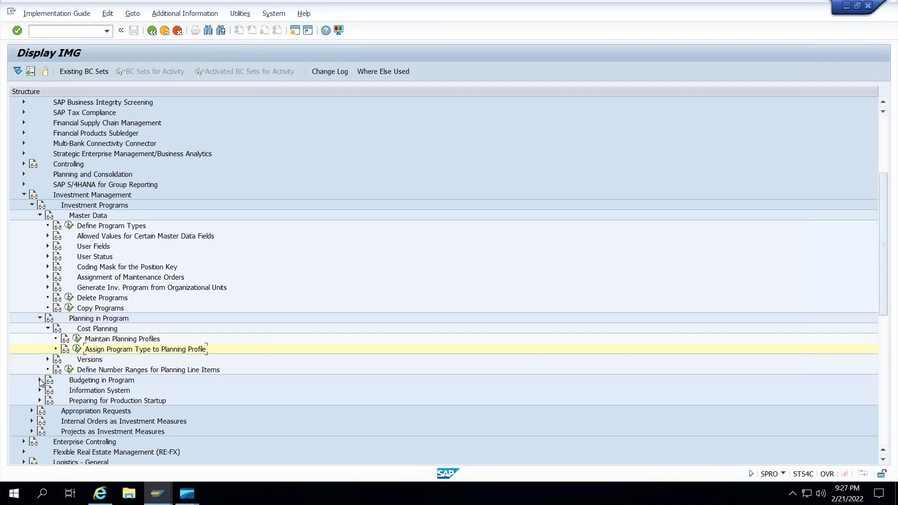
click(40, 380)
scroll(93, 374, down, 1)
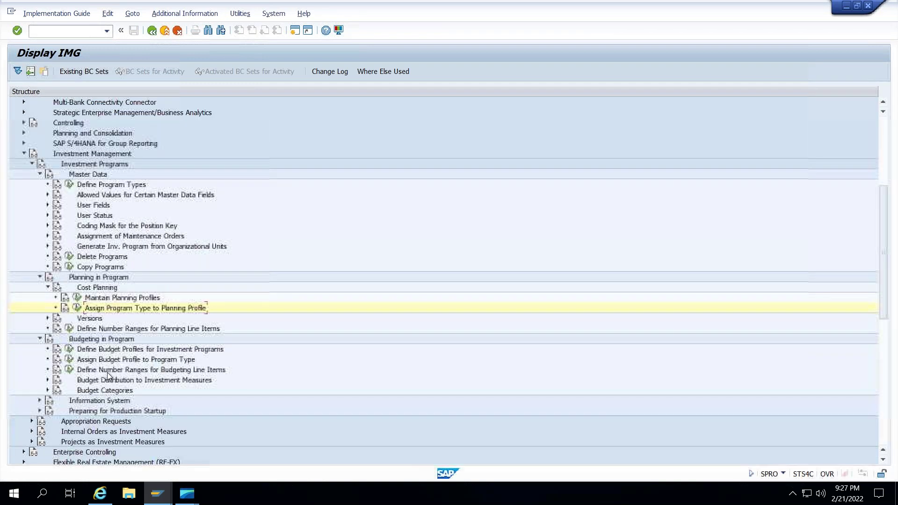
click(67, 350)
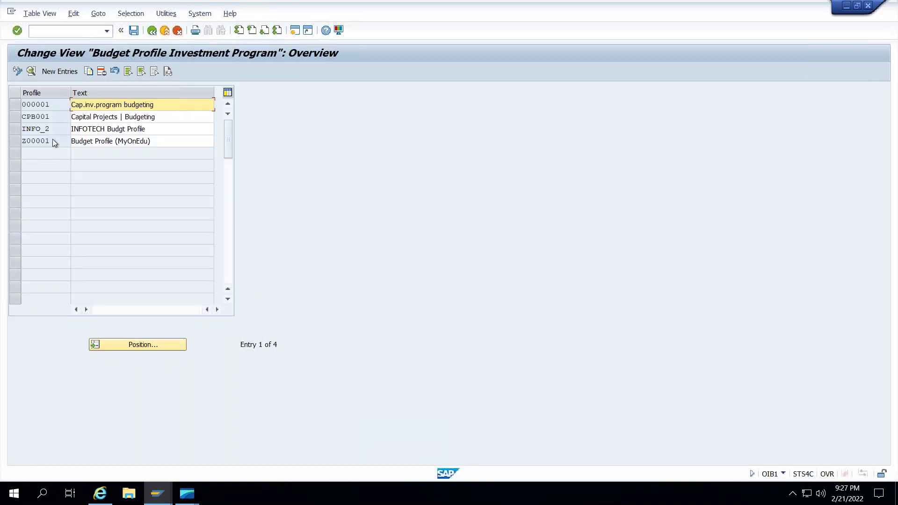
double_click(60, 104)
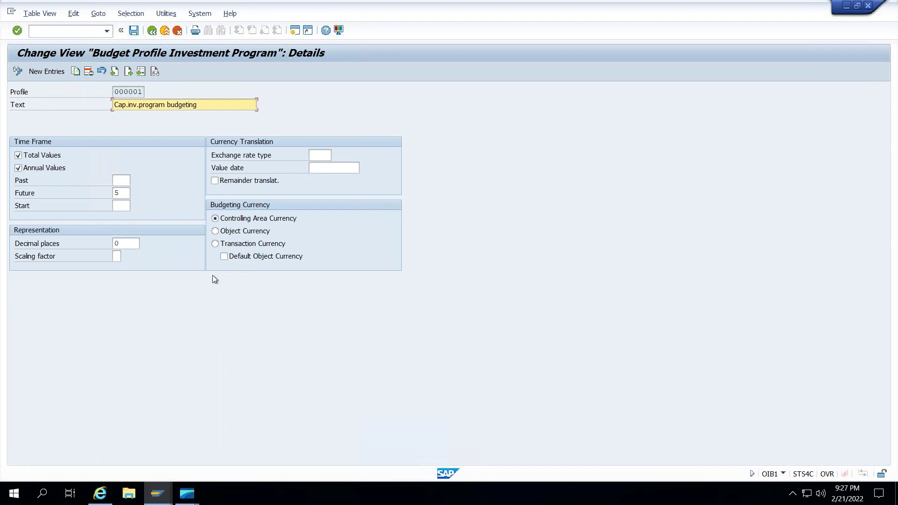
click(152, 31)
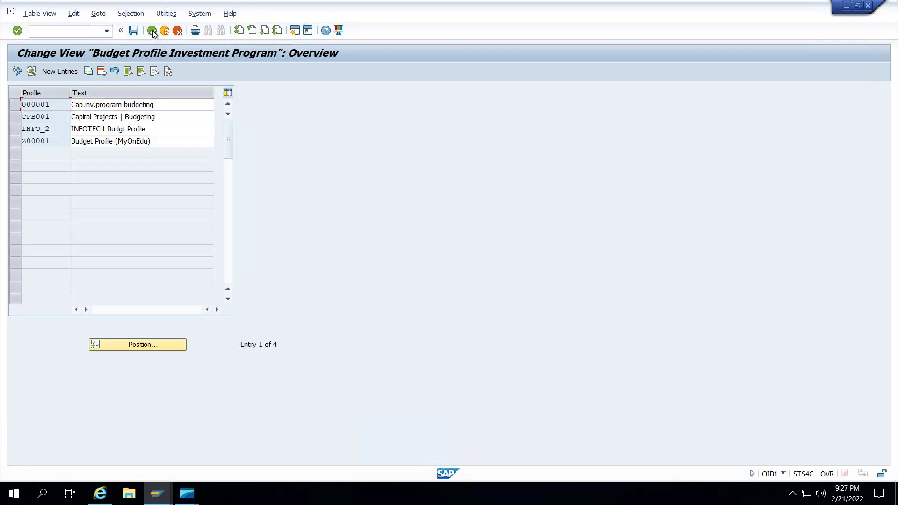
click(152, 31)
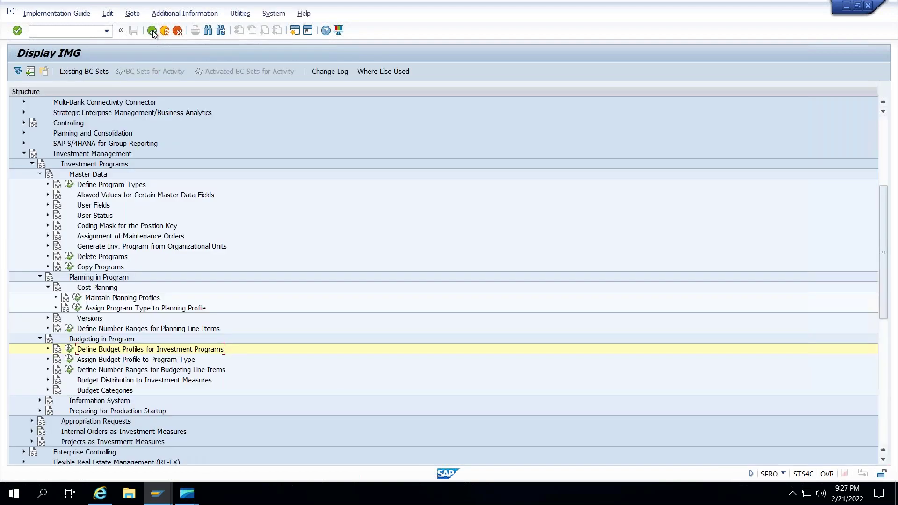